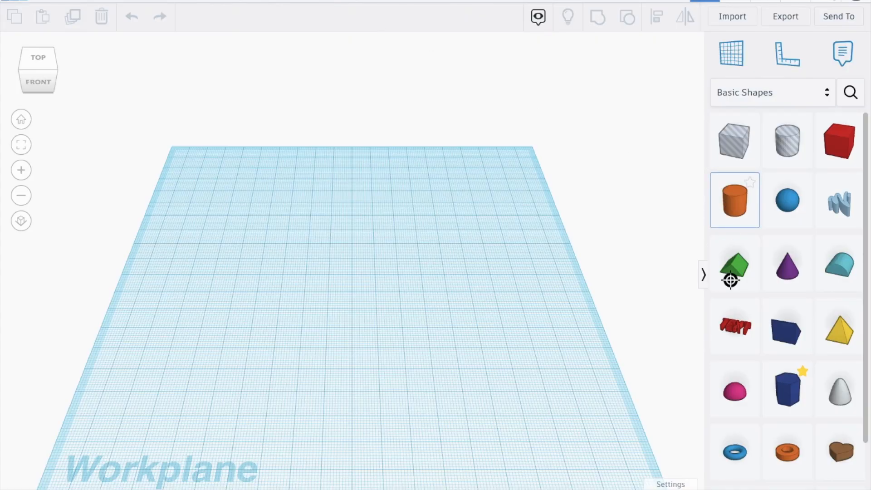
# Place a six-sided polygon on its side on the workplane, enlarge it to about 61.66 tall, widen it and raise it to 7.00
pyautogui.moveTo(650, 381); pyautogui.dragTo(353, 285)
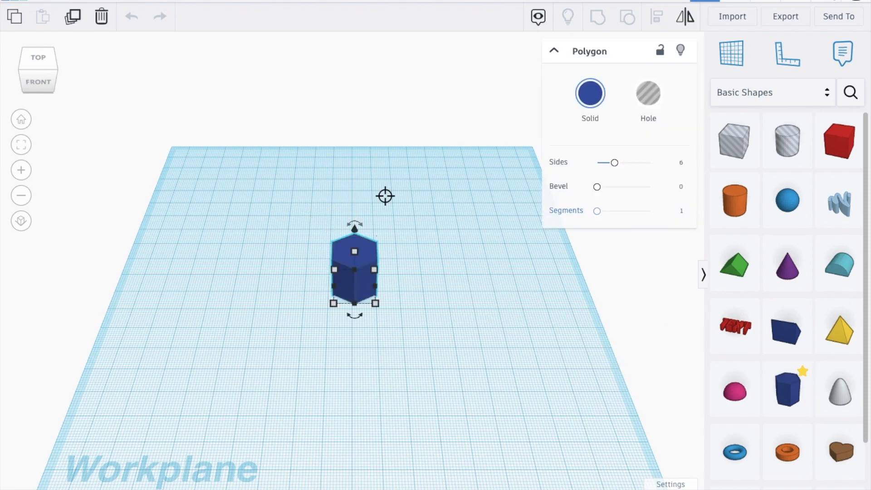
pyautogui.moveTo(360, 225); pyautogui.dragTo(369, 163)
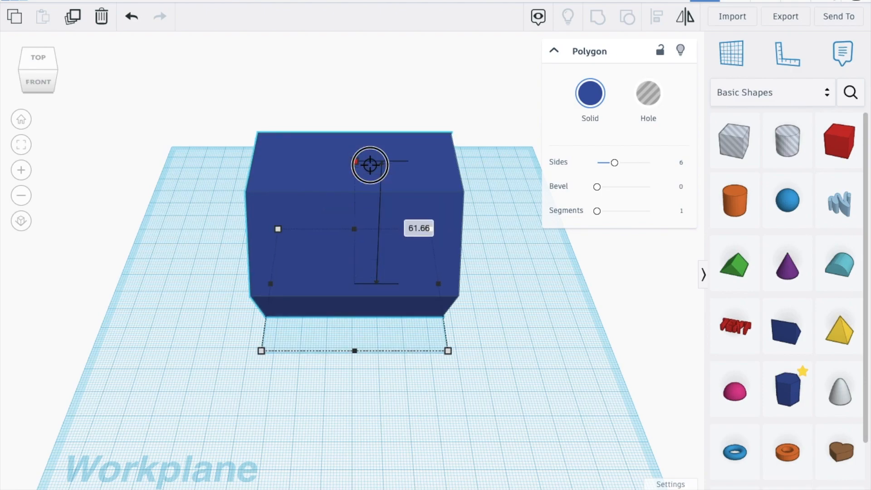
pyautogui.moveTo(55, 70); pyautogui.dragTo(76, 63)
pyautogui.moveTo(281, 268); pyautogui.dragTo(186, 265)
pyautogui.moveTo(314, 103); pyautogui.dragTo(313, 85)
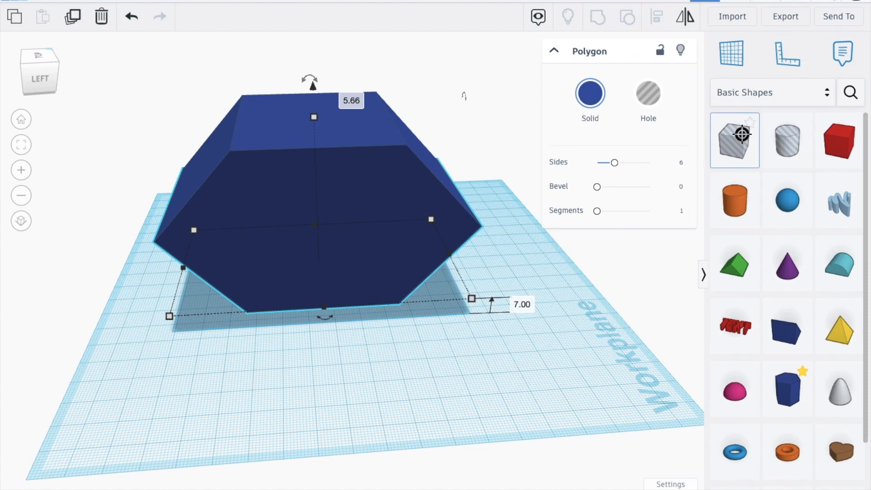
# Add a box hole at the polygon's base and stretch it to enclose the polygon's whole lower half
pyautogui.moveTo(742, 134); pyautogui.dragTo(174, 334)
pyautogui.moveTo(171, 286); pyautogui.dragTo(172, 239)
pyautogui.moveTo(204, 333); pyautogui.dragTo(499, 338)
pyautogui.moveTo(35, 73); pyautogui.dragTo(65, 73)
pyautogui.moveTo(413, 293); pyautogui.dragTo(152, 292)
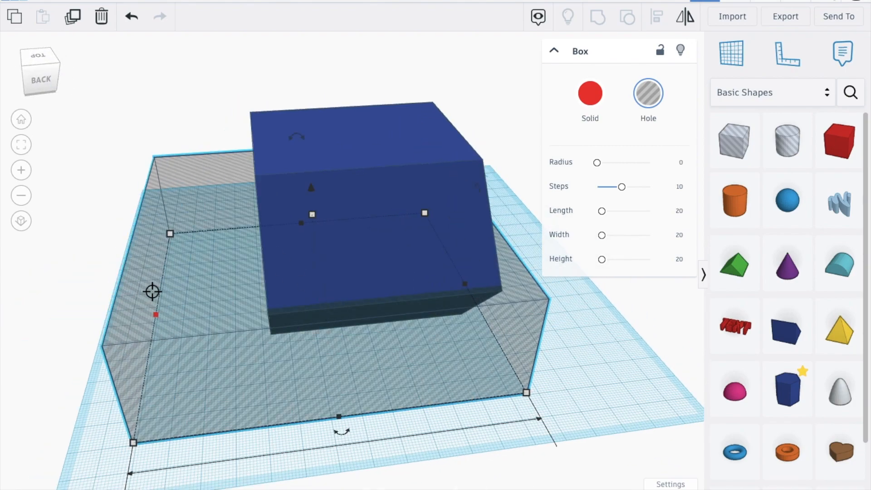
# Group the box hole with the polygon to cut away its lower half, leaving a sloped roof shape
pyautogui.keyDown('shift'); pyautogui.click(372, 162); pyautogui.keyUp('shift')
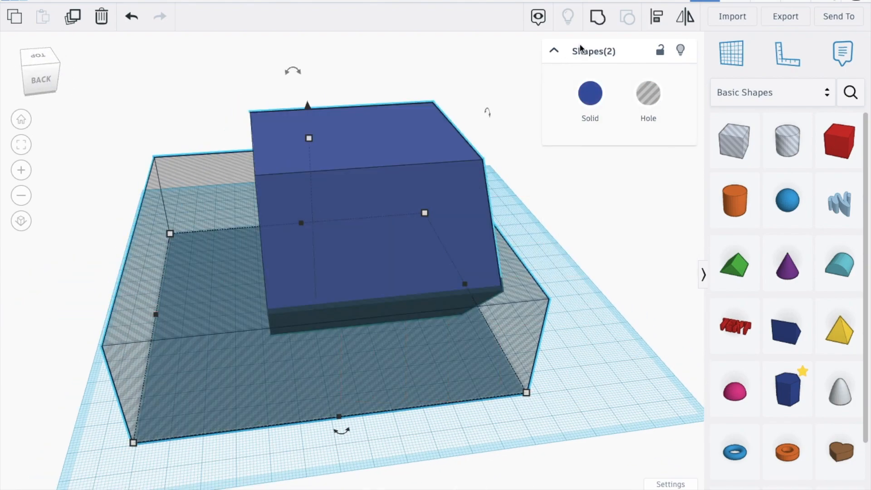
pyautogui.click(594, 11)
pyautogui.moveTo(39, 72); pyautogui.dragTo(18, 71)
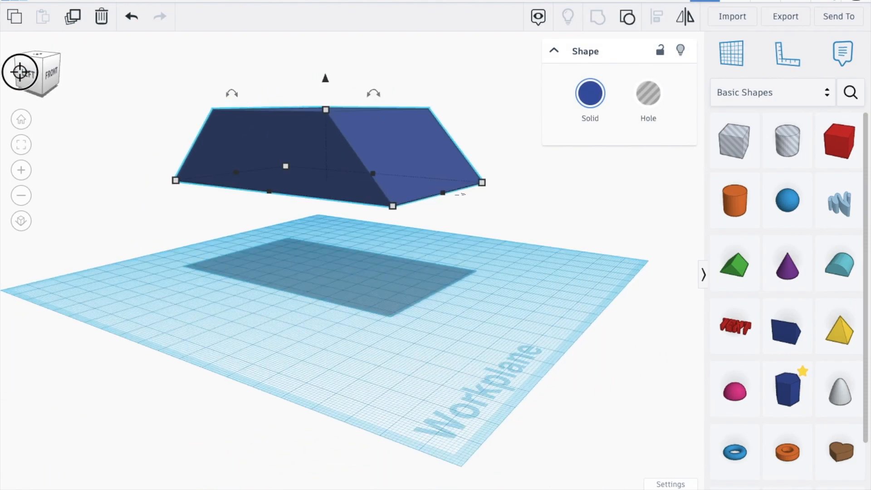
# Flatten the roof shape, raise it higher above the workplane and adjust its length to about 103.52
pyautogui.click(18, 72)
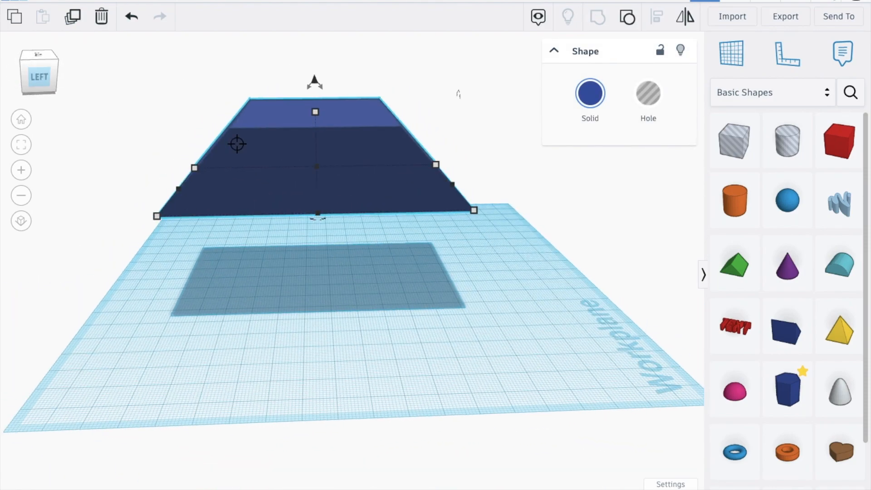
pyautogui.moveTo(314, 113); pyautogui.dragTo(311, 132)
pyautogui.moveTo(315, 97); pyautogui.dragTo(305, 42)
pyautogui.moveTo(170, 139); pyautogui.dragTo(188, 141)
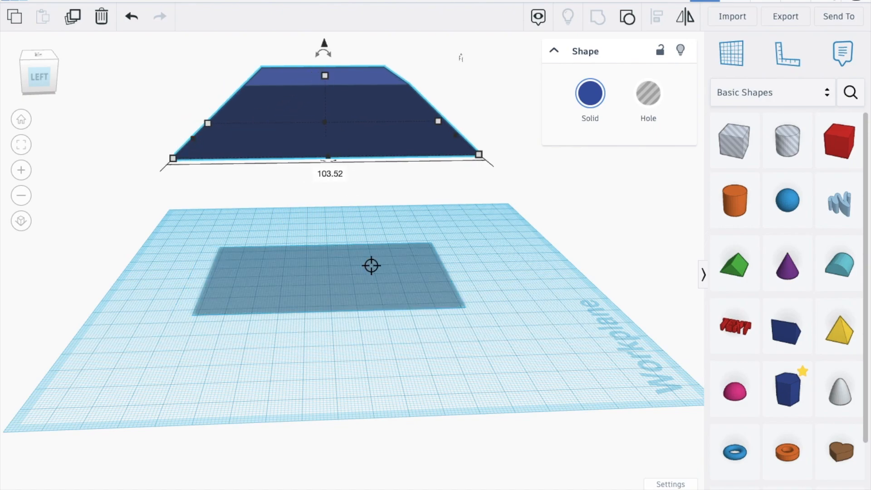
# Place a solid red box on the workplane beneath the roof and make it a tall column
pyautogui.click(460, 57)
pyautogui.moveTo(826, 132); pyautogui.dragTo(209, 154)
pyautogui.moveTo(43, 62); pyautogui.dragTo(81, 74)
# Scale the roof shape down proportionally to a height of about 18
pyautogui.click(243, 108)
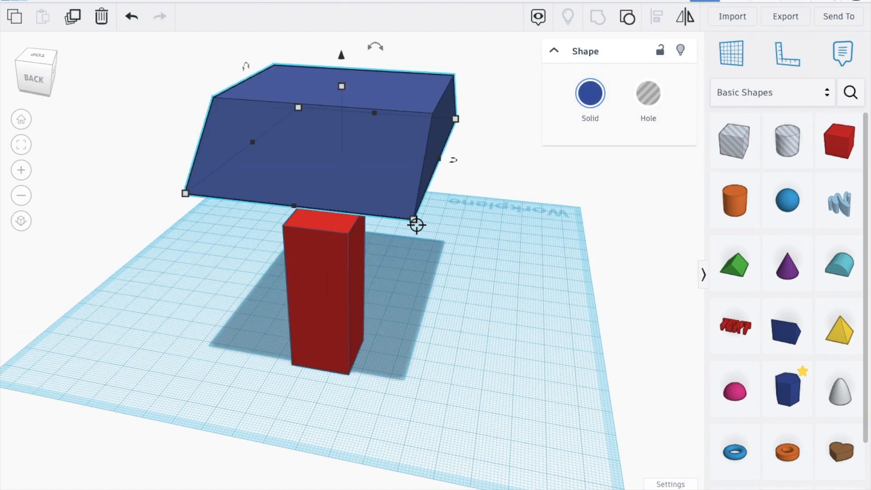
pyautogui.moveTo(411, 221)
pyautogui.click(412, 221)
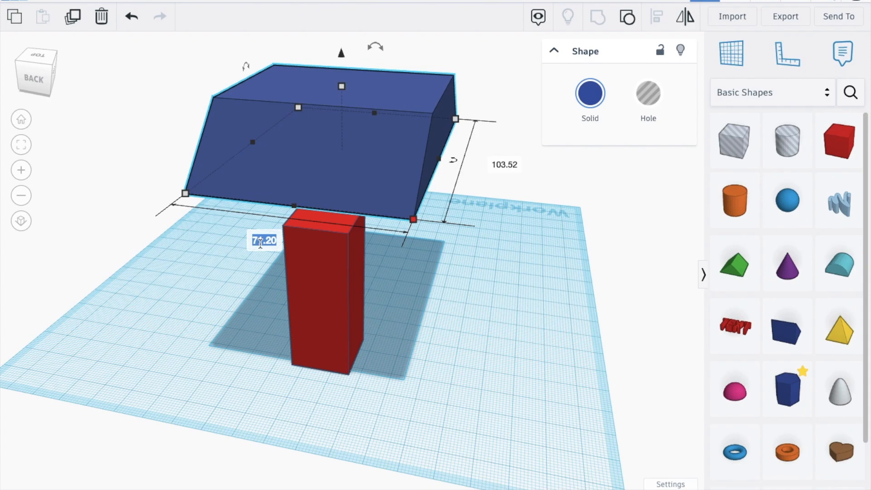
pyautogui.moveTo(341, 87); pyautogui.dragTo(343, 102)
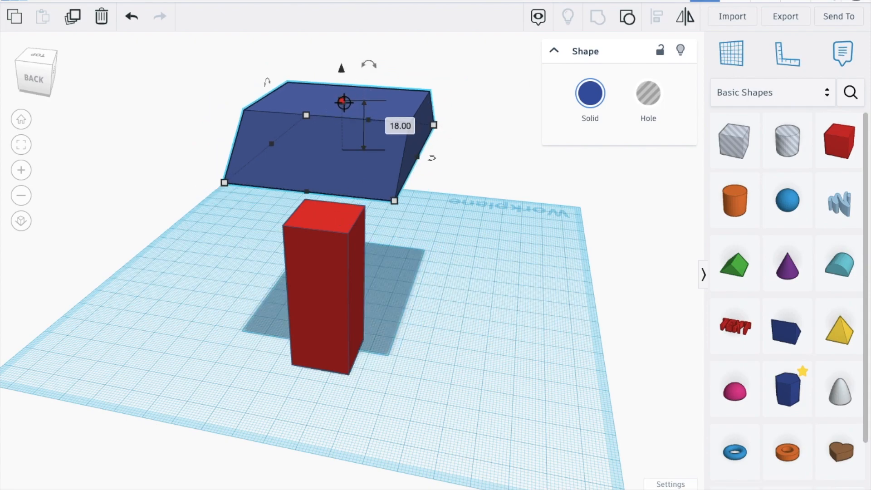
# Set the roof's footprint to 56 wide and 81 long
pyautogui.click(393, 202)
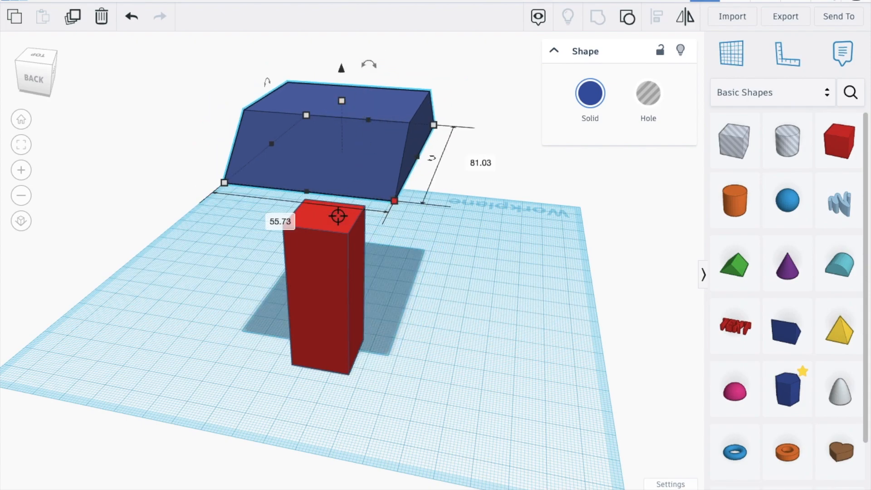
pyautogui.click(285, 223)
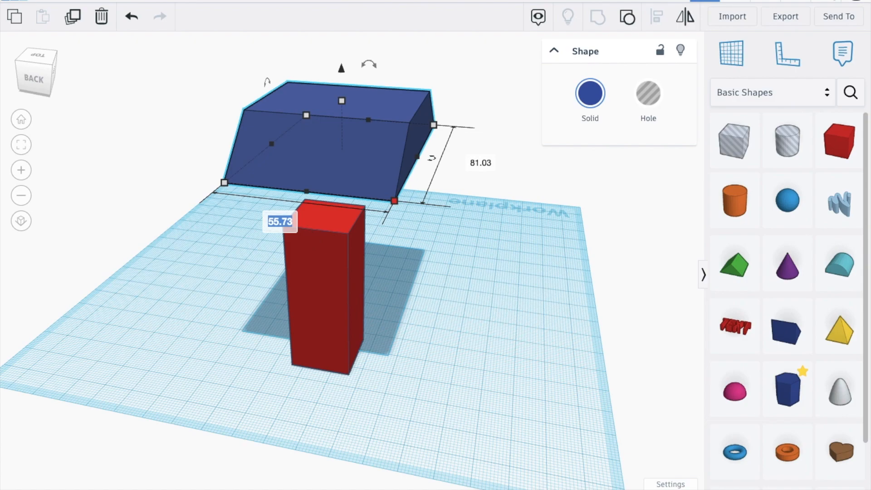
pyautogui.press('Return')
pyautogui.click(482, 163)
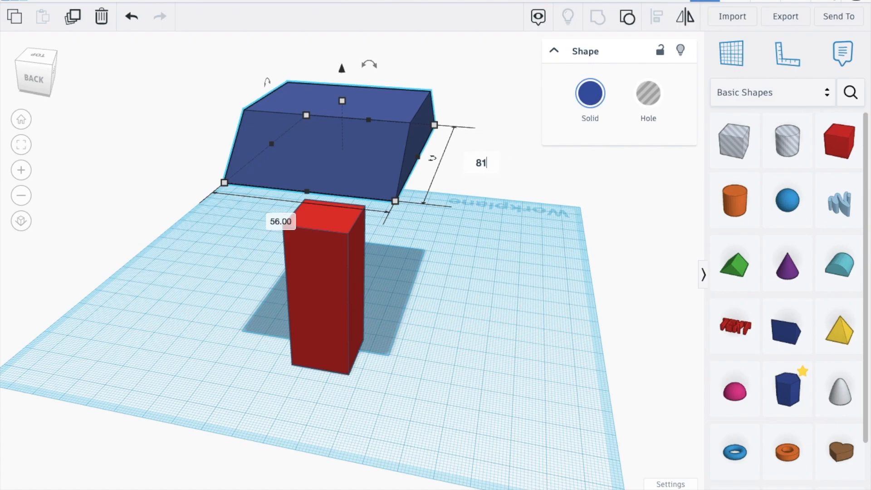
pyautogui.click(642, 352)
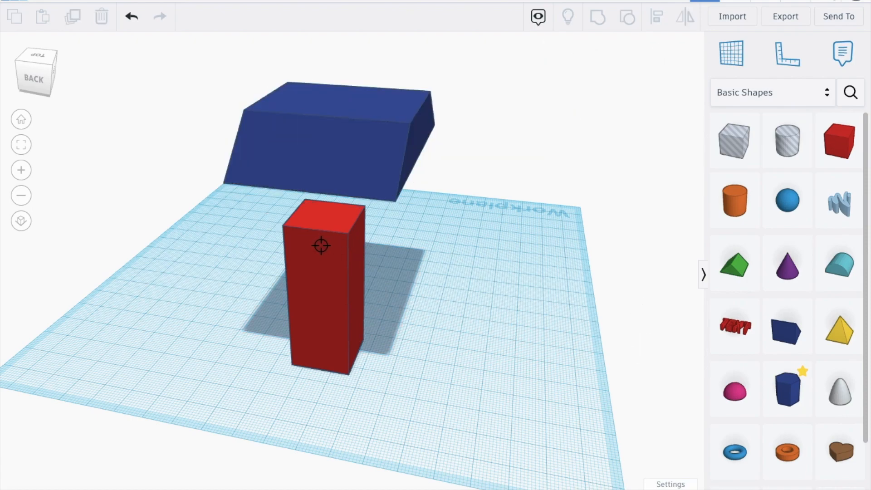
# Set the red box's base to 56 by 81 to match the roof
pyautogui.click(335, 285)
pyautogui.moveTo(292, 370)
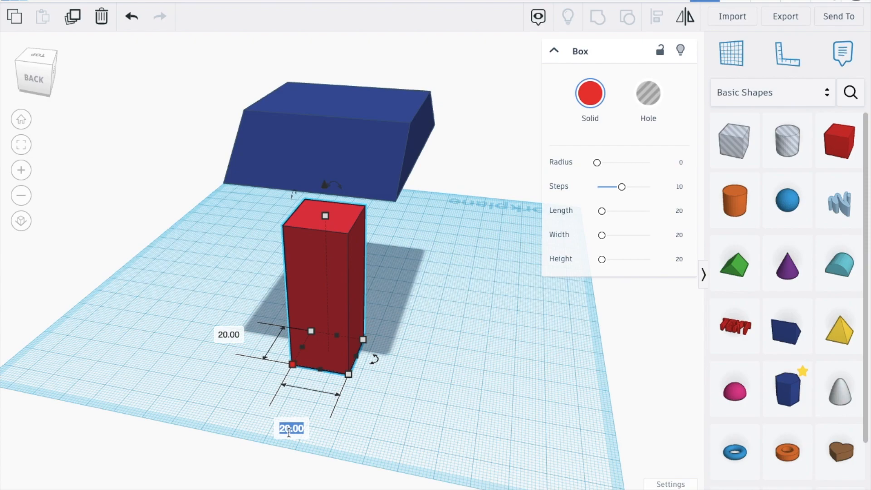
pyautogui.press('Return')
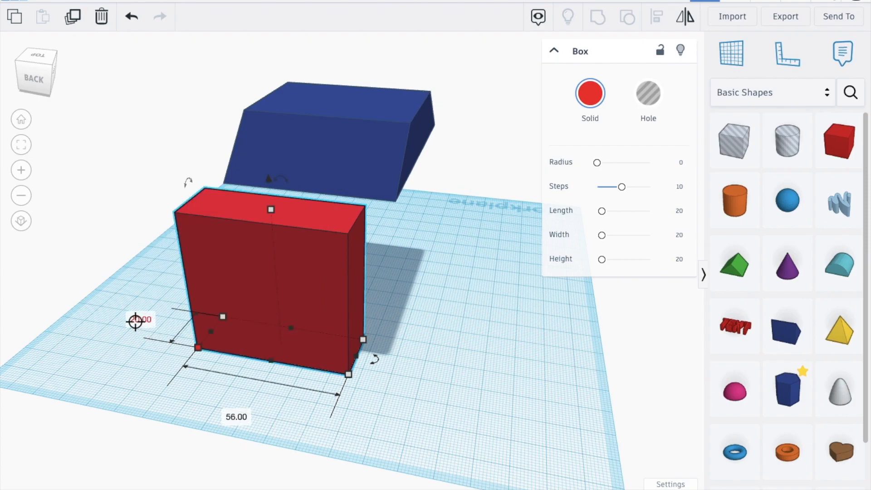
pyautogui.write('81')
pyautogui.press('Return')
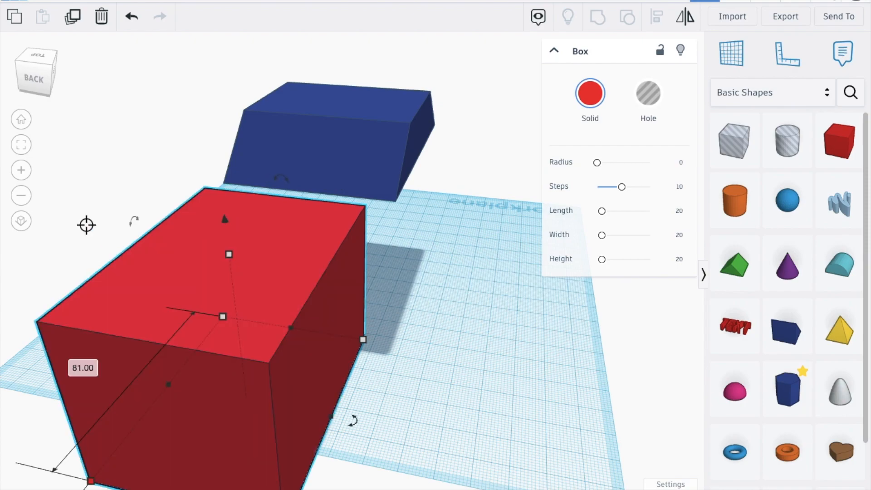
# Align the red box and the roof so that the roof sits directly above the box
pyautogui.moveTo(176, 114); pyautogui.dragTo(320, 284)
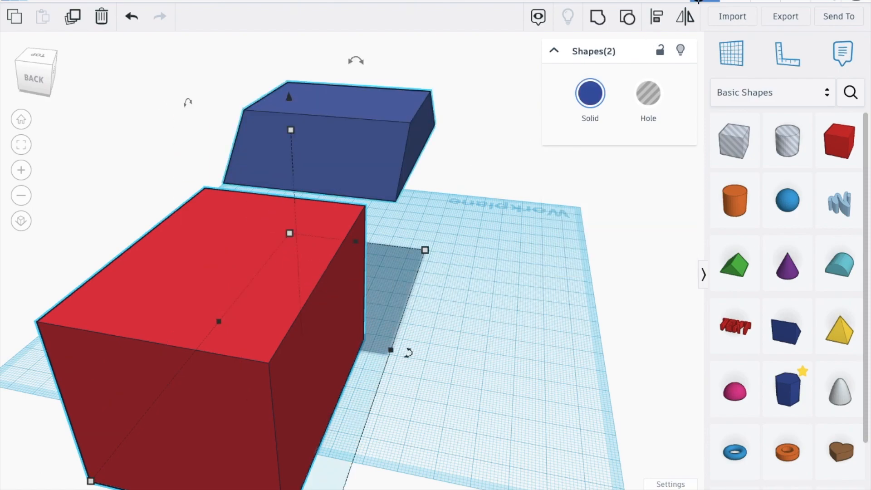
pyautogui.scroll(-2, 96, 401)
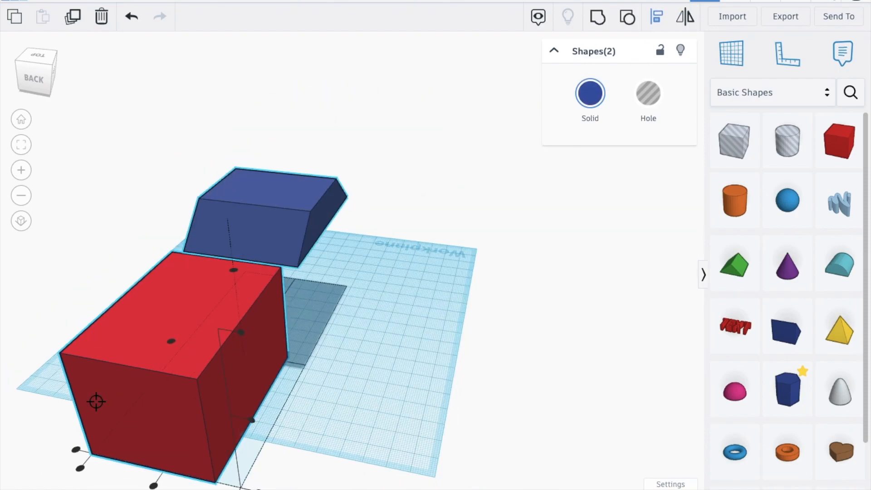
pyautogui.moveTo(140, 485); pyautogui.dragTo(186, 346)
pyautogui.click(373, 365)
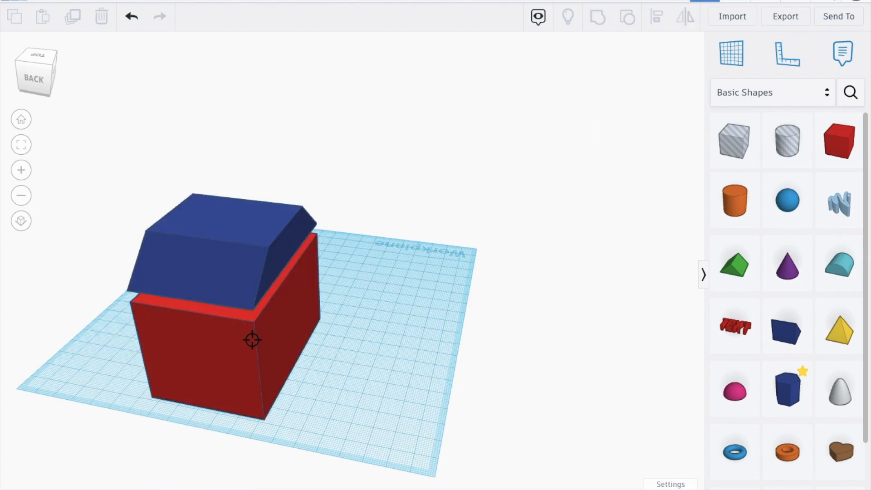
# Move the roof and the box together towards the middle of the workplane
pyautogui.moveTo(107, 203); pyautogui.dragTo(298, 434)
pyautogui.moveTo(190, 322); pyautogui.dragTo(243, 297)
pyautogui.click(369, 338)
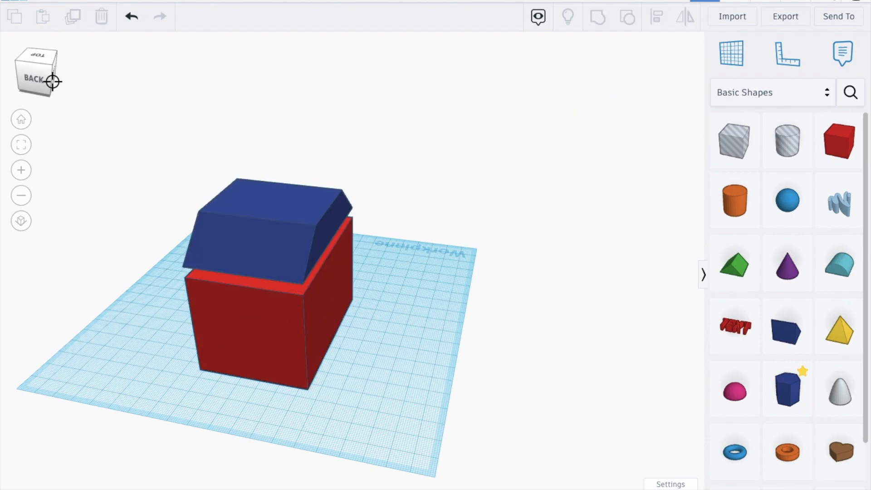
# Raise the red box by 6.00 towards the underside of the roof
pyautogui.moveTo(52, 78); pyautogui.dragTo(21, 67)
pyautogui.click(21, 67)
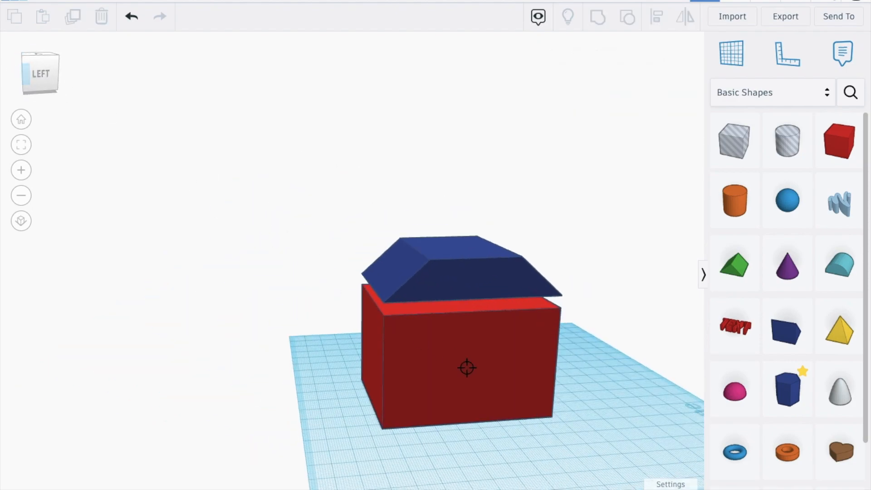
pyautogui.scroll(3, 467, 367)
pyautogui.scroll(-5, 624, 426)
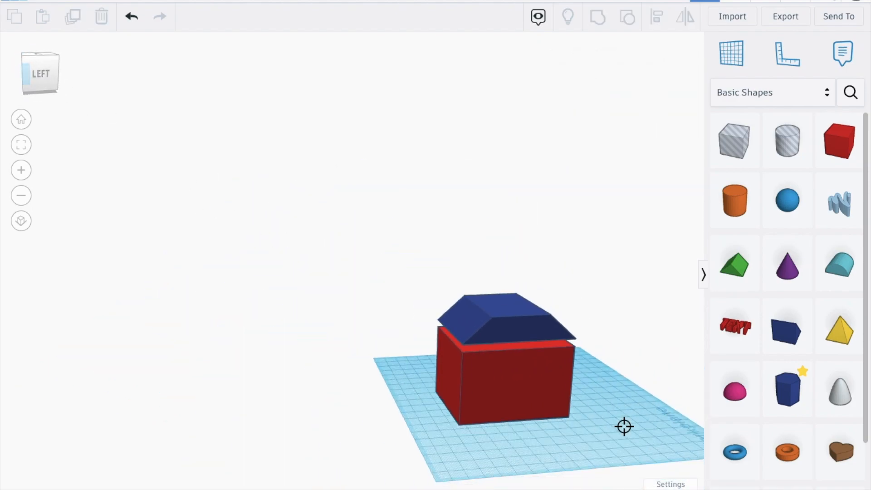
pyautogui.scroll(-3, 186, 251)
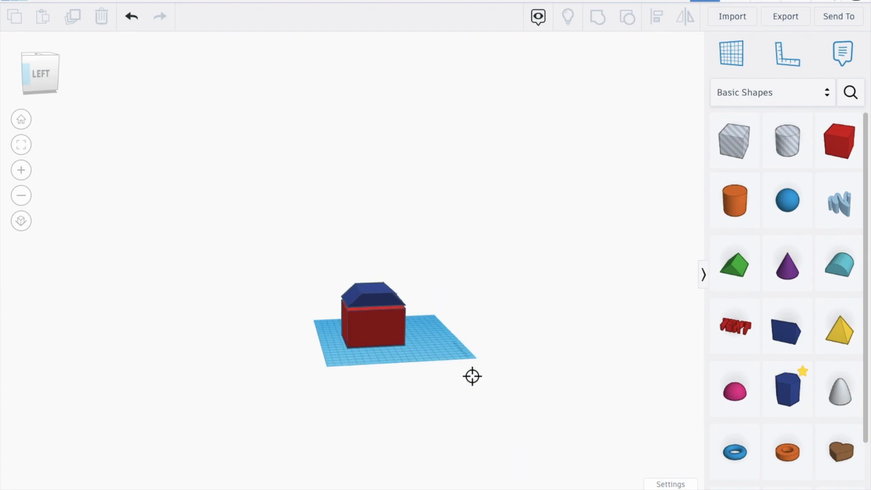
pyautogui.scroll(5, 372, 299)
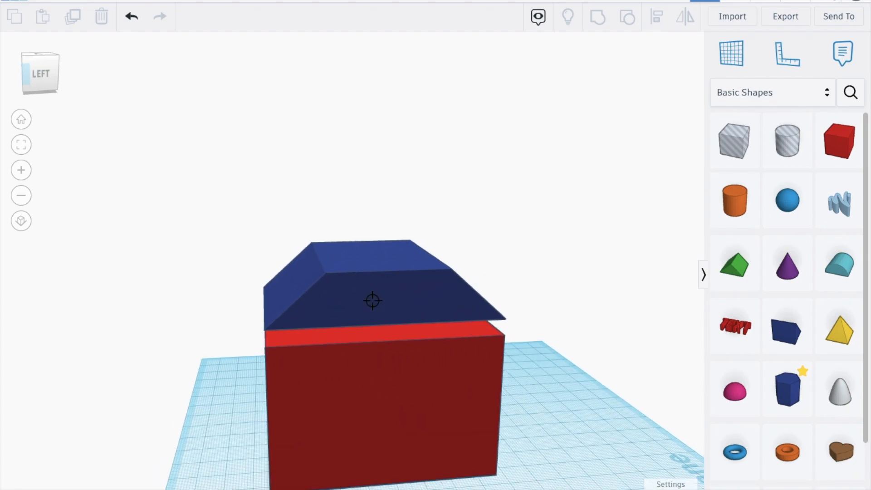
pyautogui.click(361, 278)
pyautogui.click(385, 358)
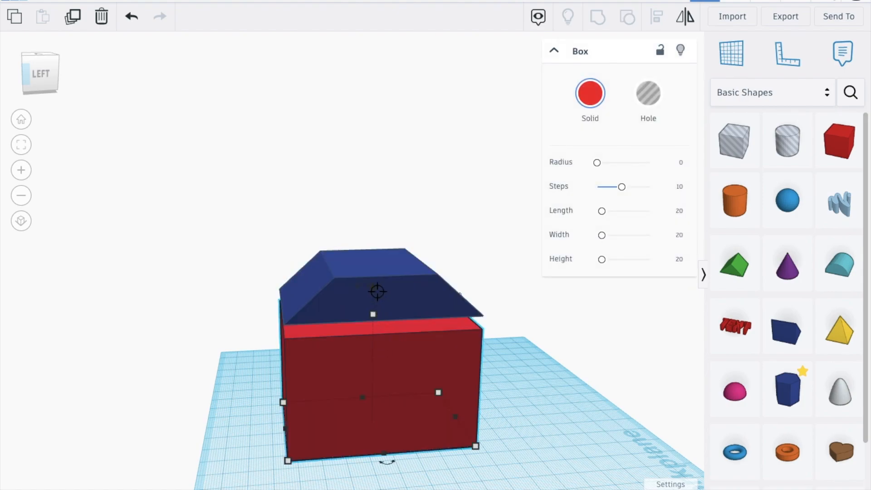
pyautogui.moveTo(371, 288); pyautogui.dragTo(371, 278)
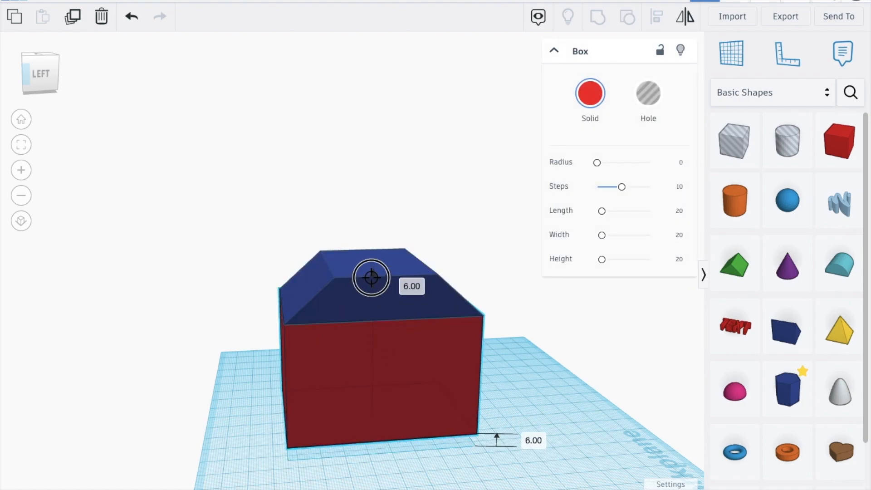
pyautogui.click(496, 317)
# Inspect the seam between roof and box, group the two shapes and undo the grouping
pyautogui.scroll(8, 382, 321)
pyautogui.scroll(3, 384, 321)
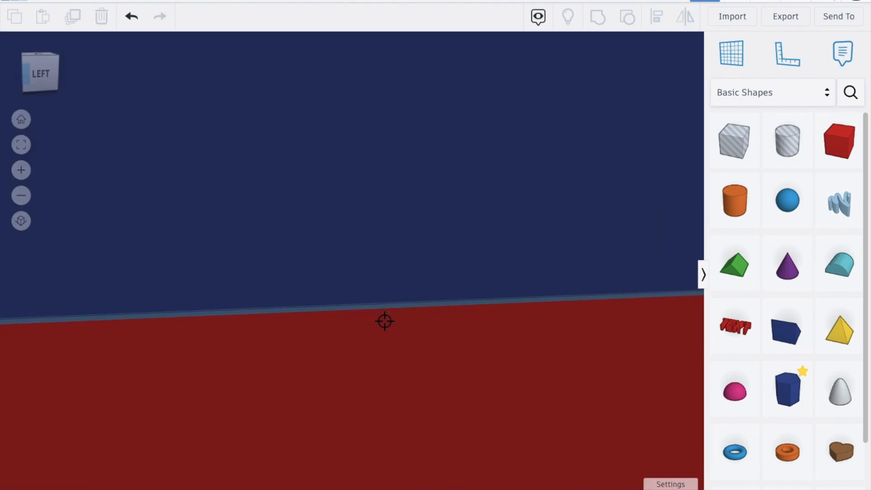
pyautogui.scroll(5, 385, 321)
pyautogui.scroll(-5, 385, 321)
pyautogui.scroll(-8, 385, 321)
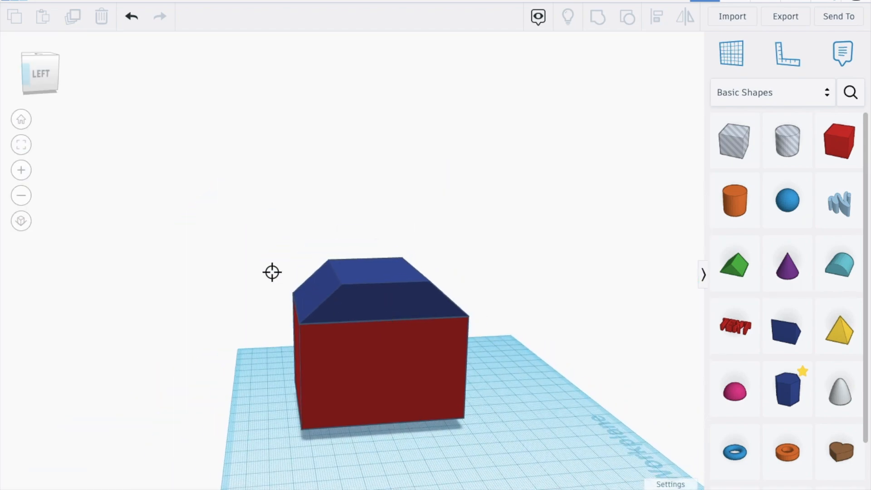
pyautogui.click(366, 395)
pyautogui.click(598, 16)
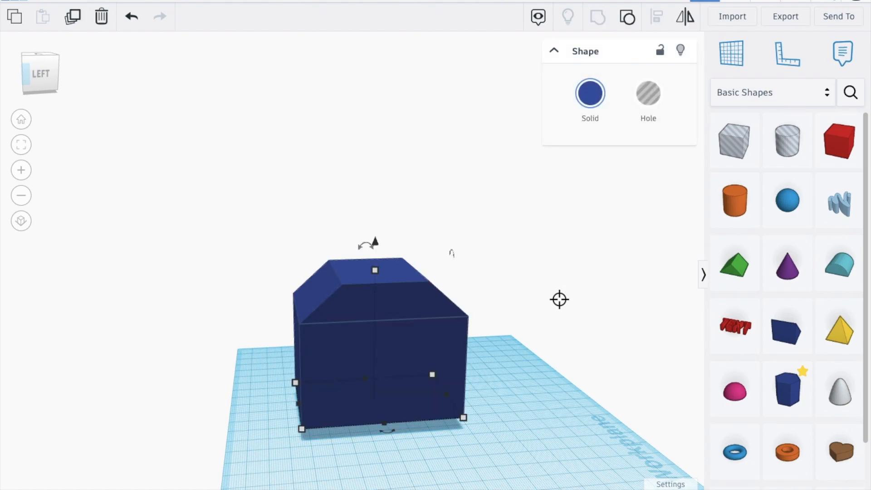
pyautogui.hotkey('ctrl', 'z')
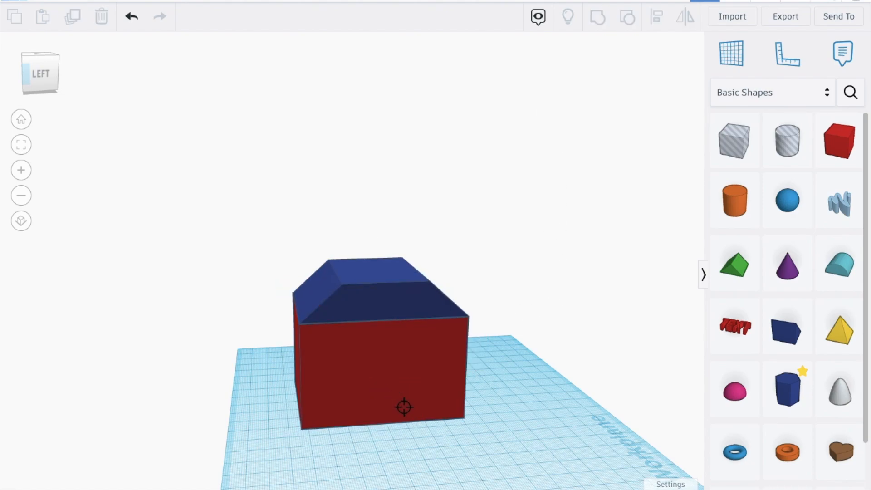
# Choose a finer snap grid and raise the red box by about 0.6 to close the gap under the roof
pyautogui.click(405, 404)
pyautogui.click(666, 485)
pyautogui.click(666, 381)
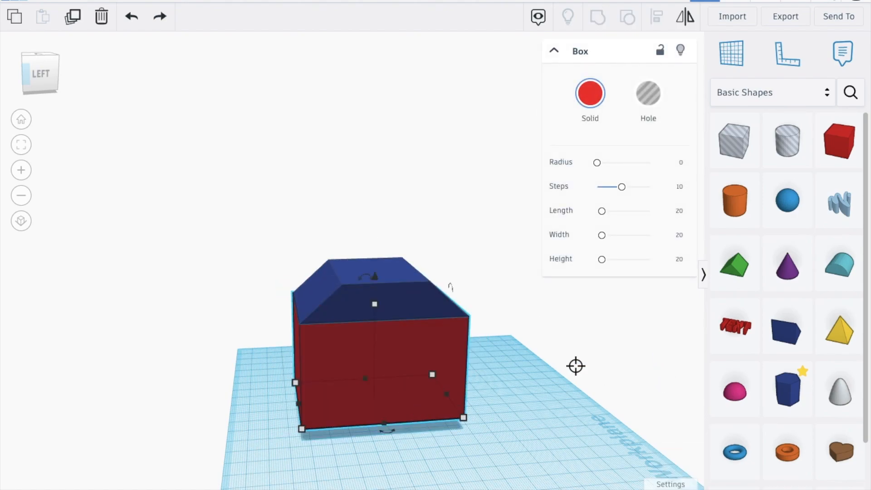
pyautogui.moveTo(376, 274); pyautogui.dragTo(376, 274)
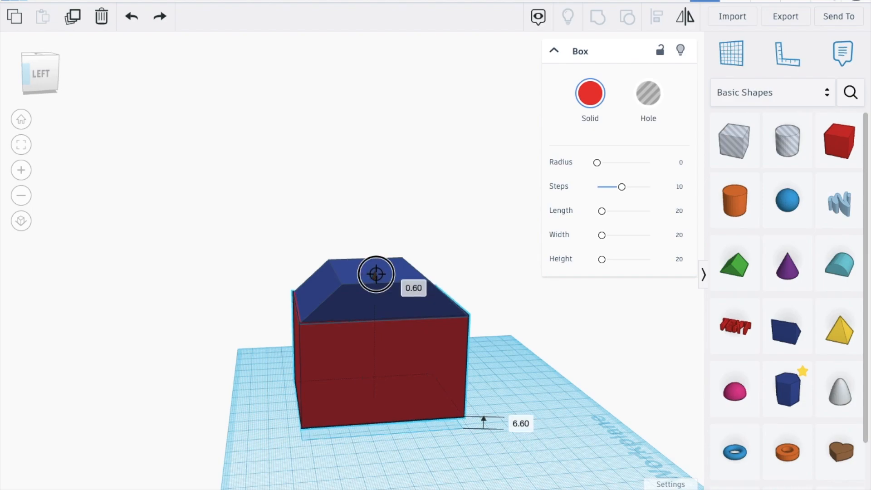
pyautogui.moveTo(376, 274); pyautogui.dragTo(375, 275)
# Group the roof and the red box into one solid shape
pyautogui.click(504, 282)
pyautogui.moveTo(484, 395); pyautogui.dragTo(370, 219)
pyautogui.hotkey('ctrl', 'g')
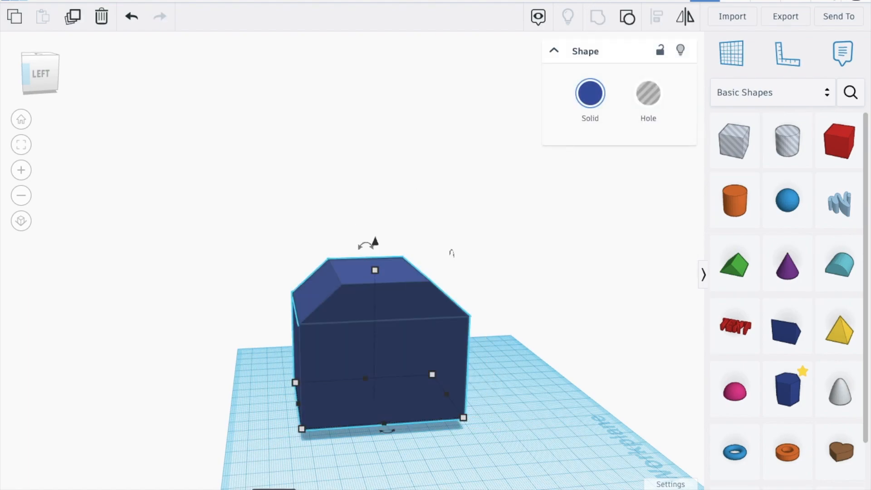
# Examine the roof slopes, side edges and seam of the grouped house solid up close
pyautogui.scroll(5, 320, 299)
pyautogui.scroll(-2, 320, 299)
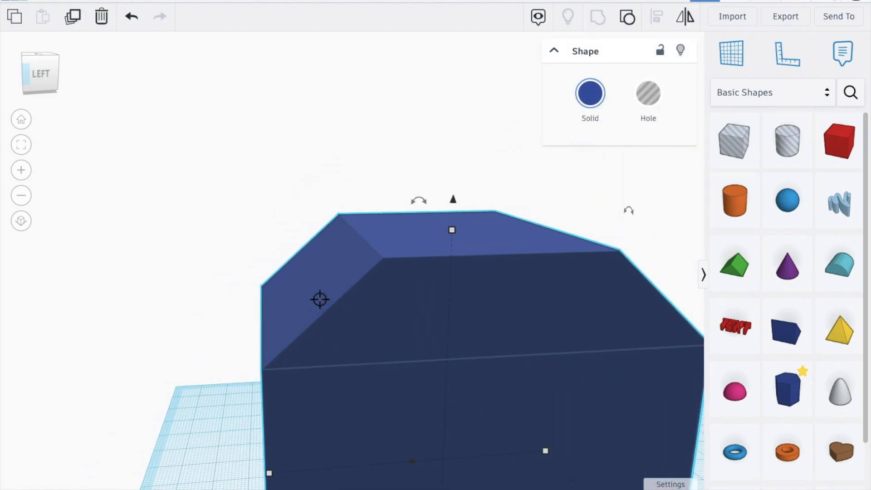
pyautogui.scroll(-4, 320, 299)
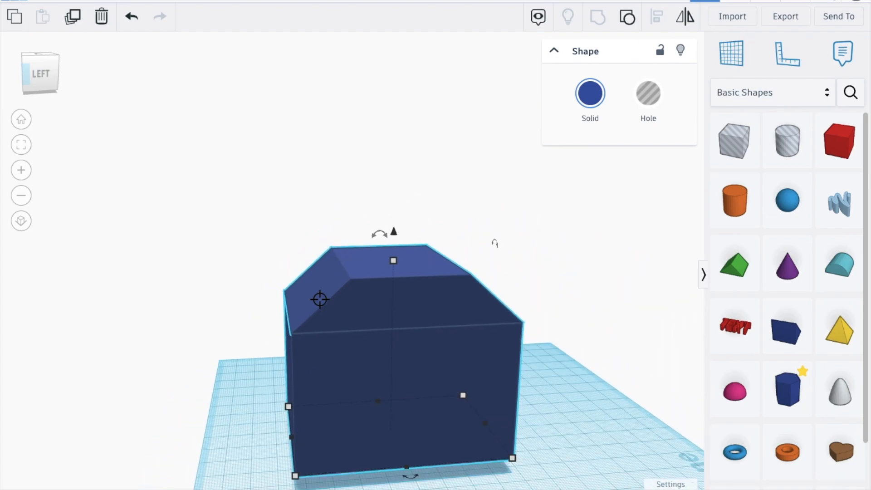
pyautogui.scroll(3, 320, 300)
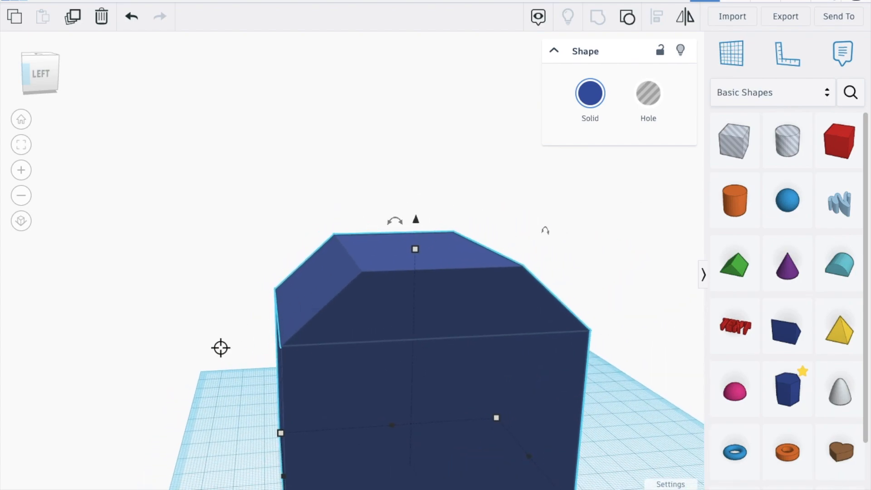
pyautogui.scroll(5, 251, 351)
pyautogui.scroll(-3, 251, 351)
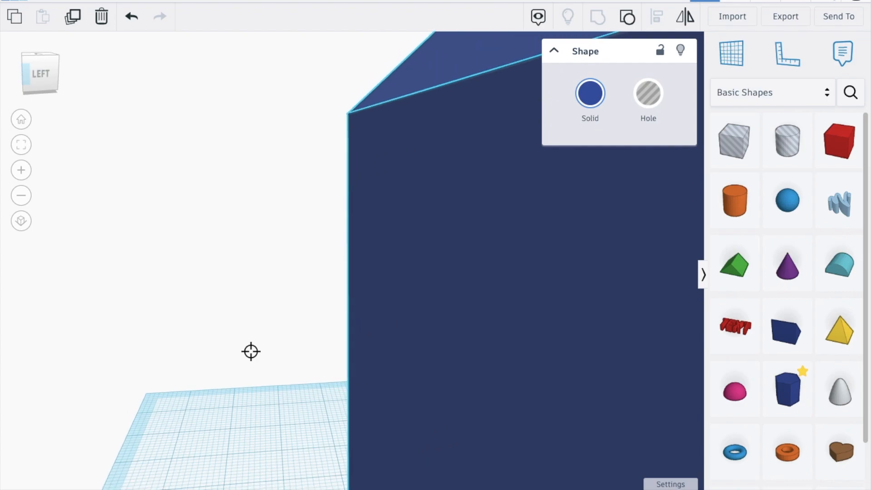
pyautogui.scroll(-1, 250, 352)
pyautogui.scroll(-5, 251, 352)
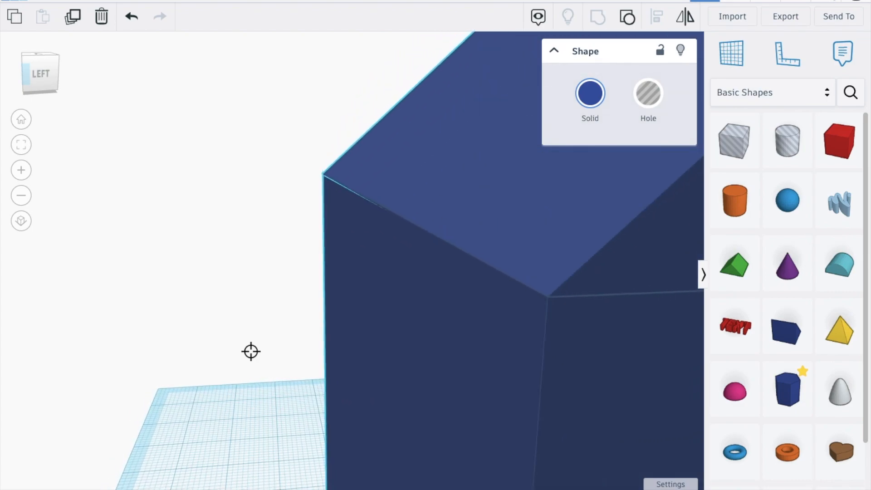
# Undo the grouping of roof and box and nudge the roof's height slightly against the red box
pyautogui.click(251, 352)
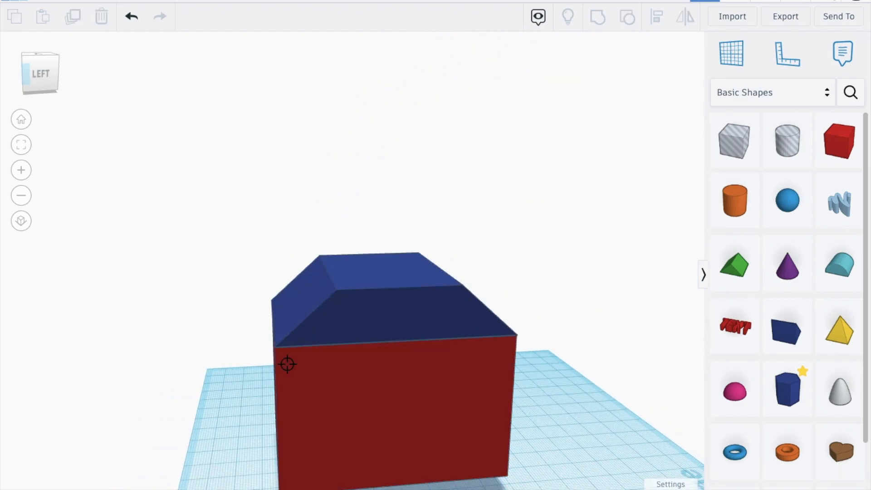
pyautogui.click(432, 326)
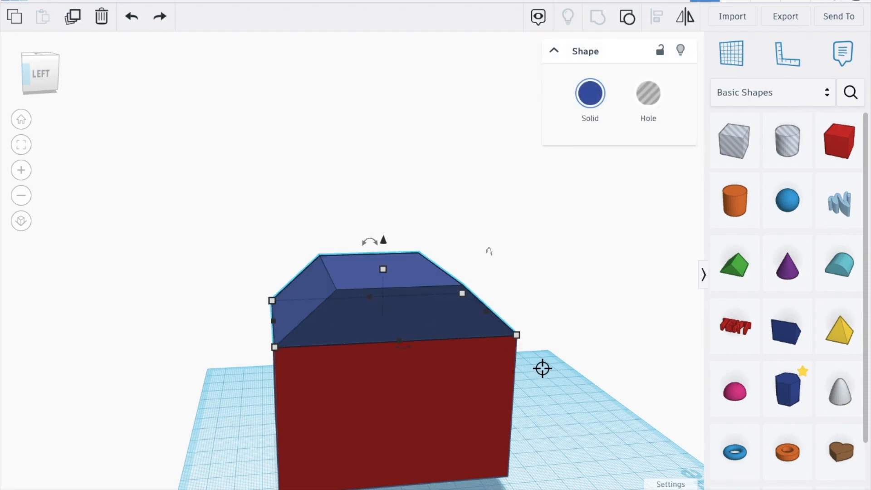
pyautogui.moveTo(384, 242); pyautogui.dragTo(384, 242)
# Group the roof and the red box back into one solid
pyautogui.moveTo(510, 303); pyautogui.dragTo(507, 371)
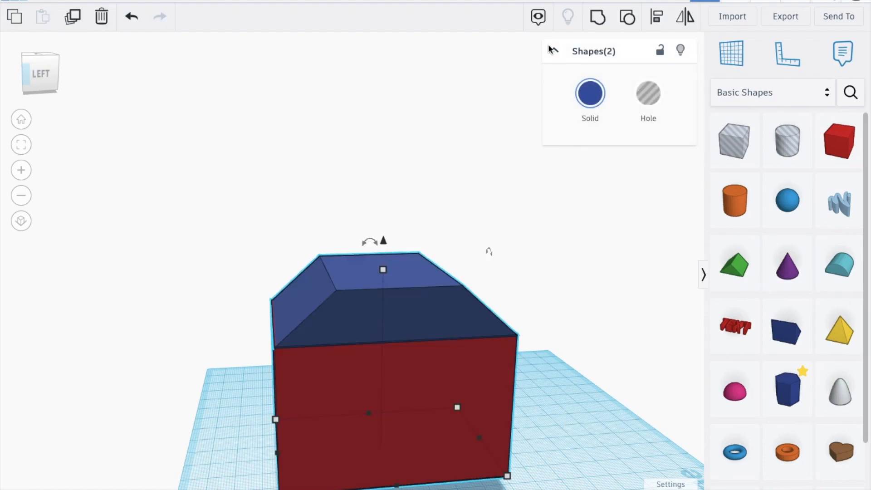
pyautogui.click(588, 17)
pyautogui.click(596, 377)
pyautogui.moveTo(42, 72)
pyautogui.mouseDown()
pyautogui.moveTo(27, 74)
pyautogui.moveTo(34, 76)
pyautogui.mouseUp()
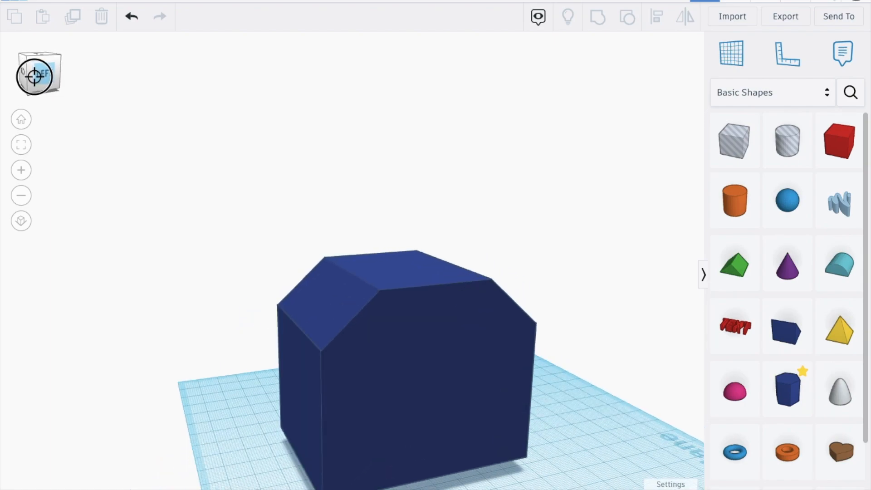
# Raise the grouped solid well above the workplane and ungroup it into roof and box
pyautogui.click(371, 317)
pyautogui.moveTo(404, 233); pyautogui.dragTo(403, 187)
pyautogui.click(620, 20)
pyautogui.click(628, 182)
# Duplicate the roof in place and rotate the copy 180° so it is upside down
pyautogui.click(402, 231)
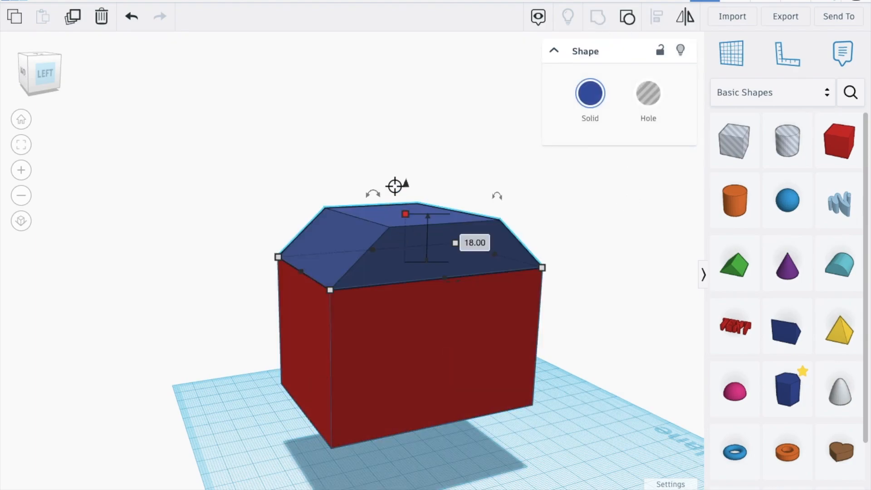
pyautogui.click(70, 16)
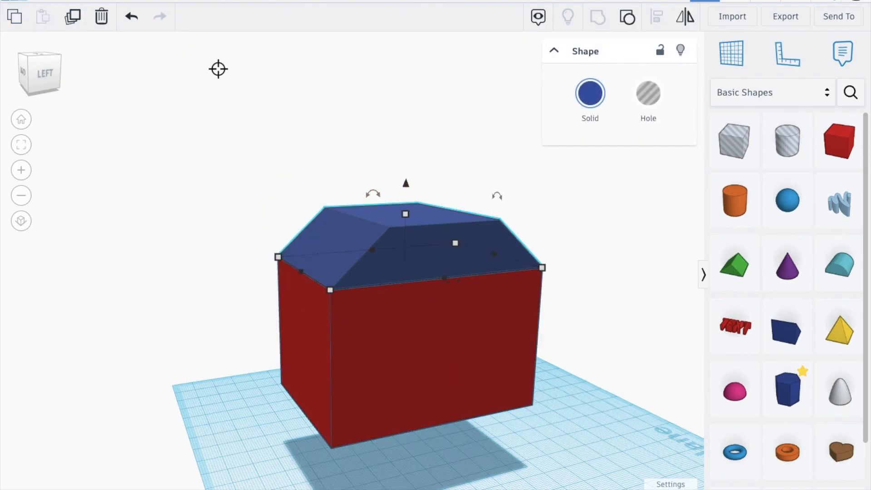
pyautogui.moveTo(369, 193); pyautogui.dragTo(363, 236)
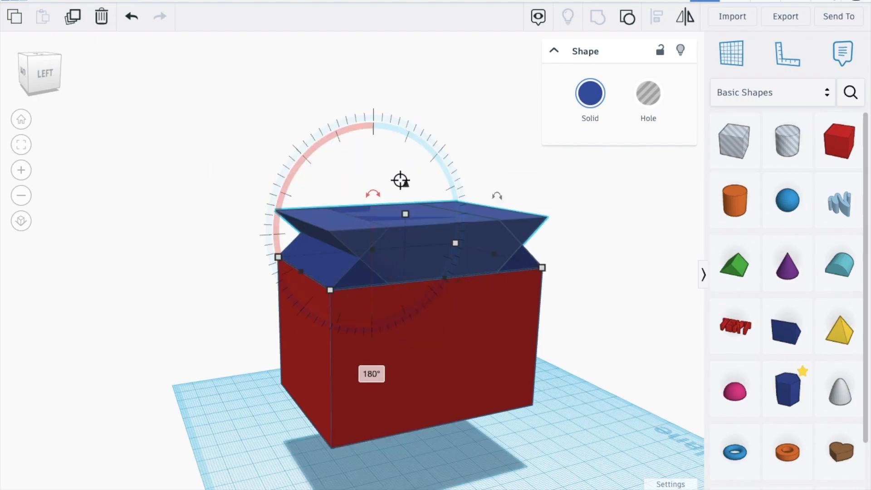
# Lower the inverted roof copy by 70.10 and then a further 0.40 to meet the underside of the red box
pyautogui.moveTo(403, 187); pyautogui.dragTo(422, 366)
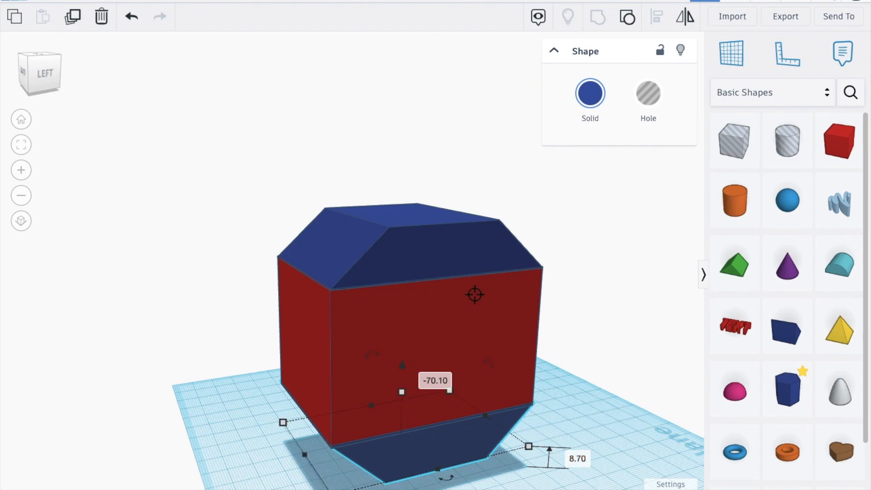
pyautogui.click(36, 71)
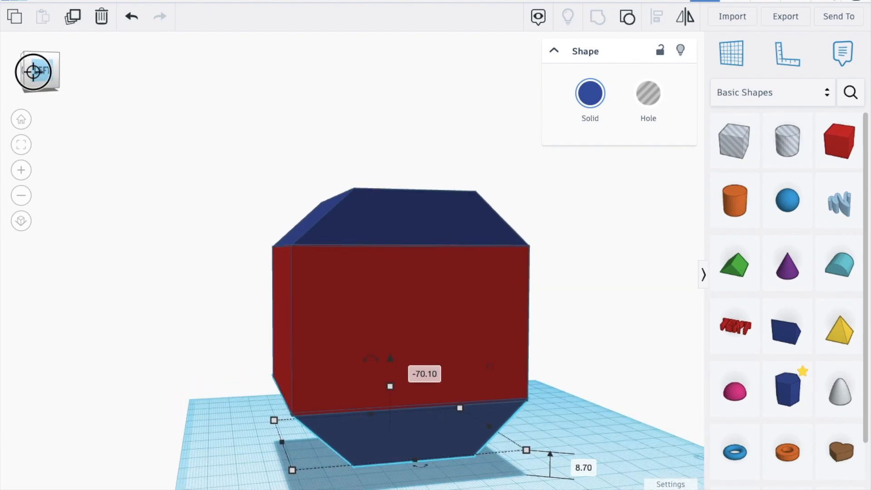
pyautogui.moveTo(375, 460); pyautogui.dragTo(373, 463)
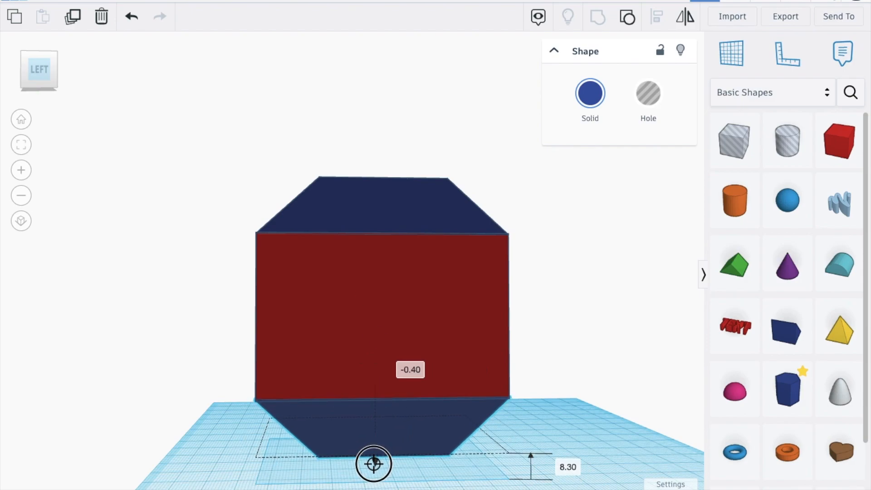
pyautogui.moveTo(530, 408); pyautogui.dragTo(437, 355)
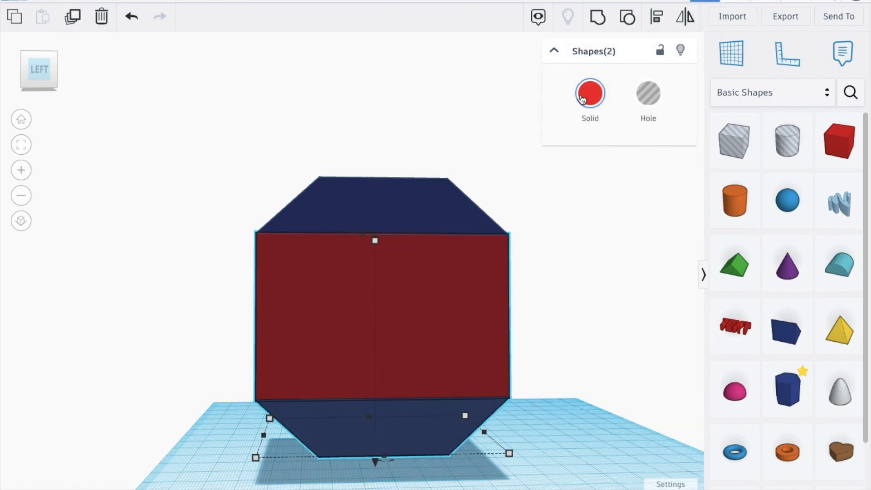
pyautogui.click(602, 18)
pyautogui.click(569, 421)
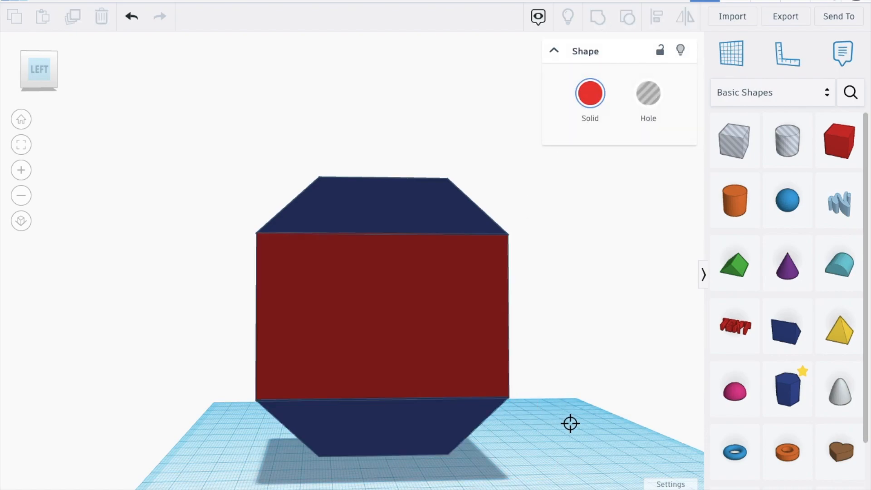
# Group the red box with the upper and lower roof pieces into one solid and stretch it lengthwise
pyautogui.moveTo(542, 422); pyautogui.dragTo(495, 77)
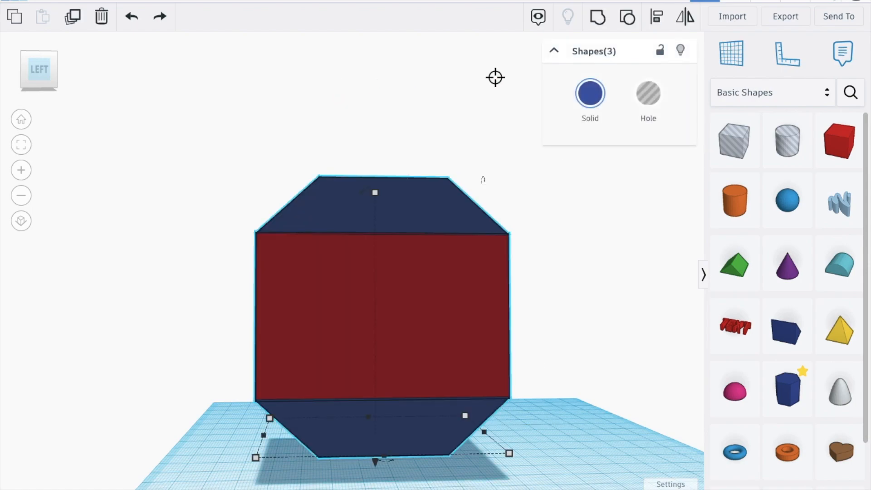
pyautogui.click(601, 19)
pyautogui.moveTo(51, 55); pyautogui.dragTo(62, 76)
pyautogui.moveTo(364, 353); pyautogui.dragTo(239, 355)
pyautogui.moveTo(45, 71); pyautogui.dragTo(23, 65)
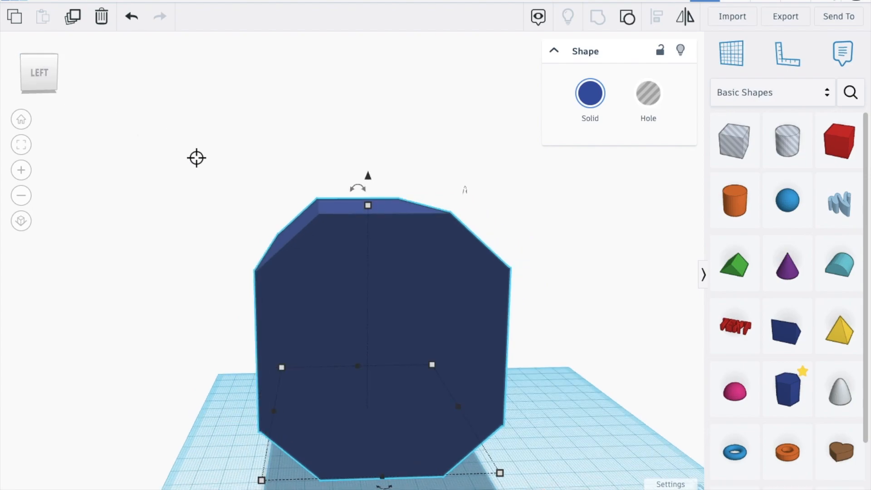
# Scale the octagonal solid down proportionally to a height of 74.40, and then reduce only its height slightly
pyautogui.keyDown('shift'); pyautogui.moveTo(368, 205); pyautogui.dragTo(367, 239); pyautogui.keyUp('shift')
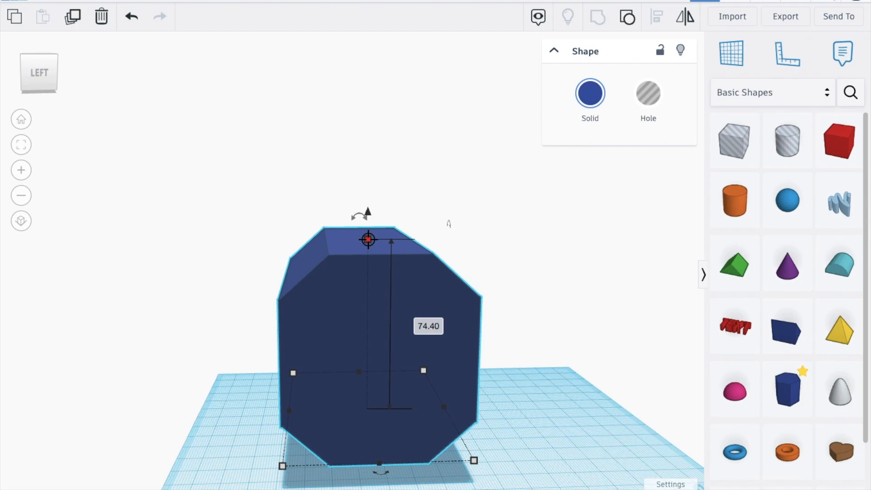
pyautogui.moveTo(368, 239); pyautogui.dragTo(371, 250)
pyautogui.click(550, 375)
# Duplicate the octagonal solid in place and scale the copy down so it fits inside the original
pyautogui.click(357, 319)
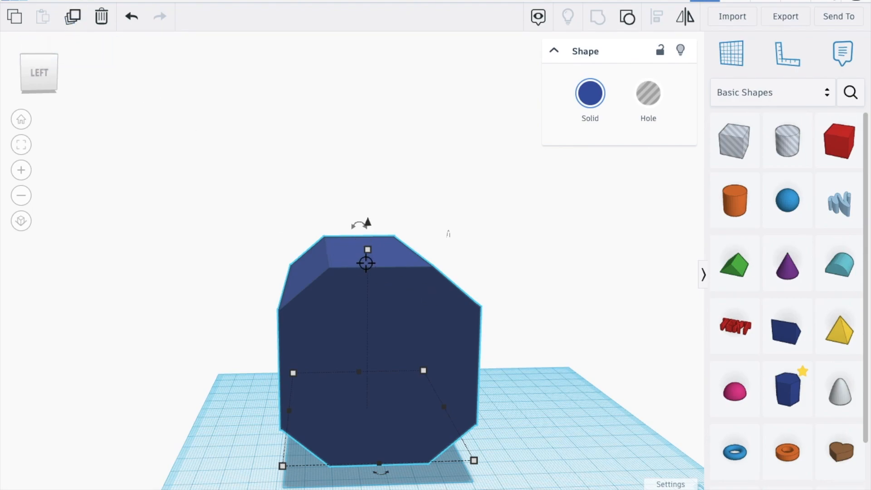
pyautogui.moveTo(369, 249); pyautogui.dragTo(367, 265)
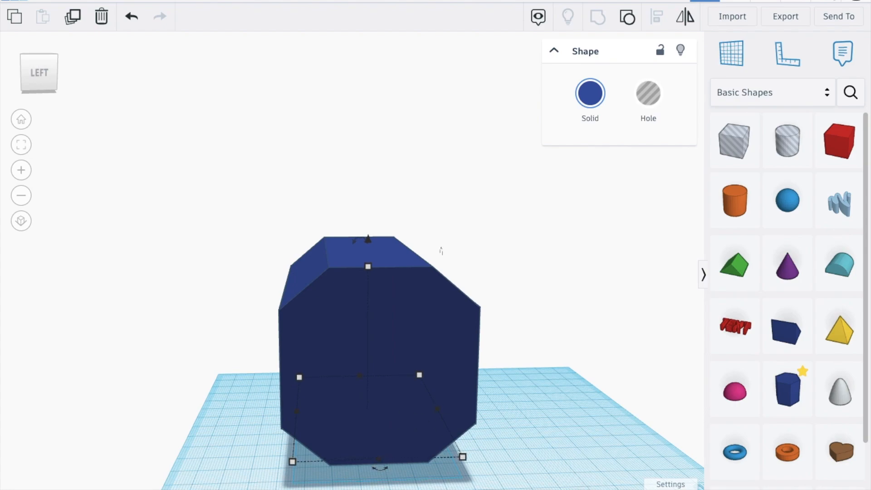
# Set the snap grid to 1.0 mm and nudge the smaller copy out through the solid's octagonal end face
pyautogui.click(668, 485)
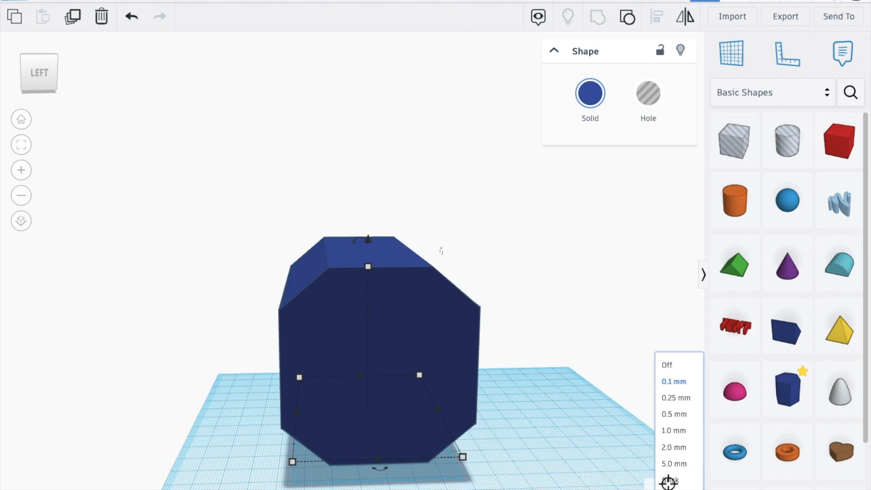
pyautogui.click(681, 427)
pyautogui.press('Down')
pyautogui.press('Down')
pyautogui.press('Down')
pyautogui.press('Up')
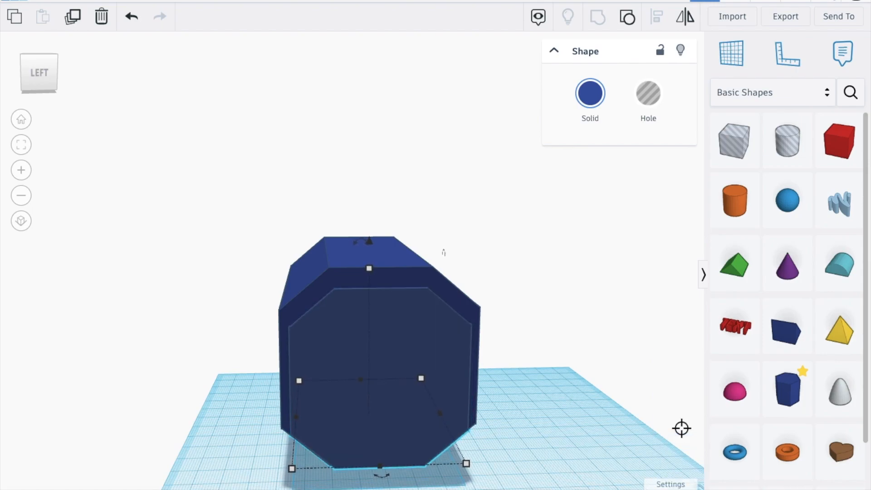
pyautogui.click(372, 267)
pyautogui.moveTo(369, 264); pyautogui.dragTo(361, 259)
pyautogui.hotkey('ctrl', 'a')
pyautogui.hotkey('ctrl', 'z')
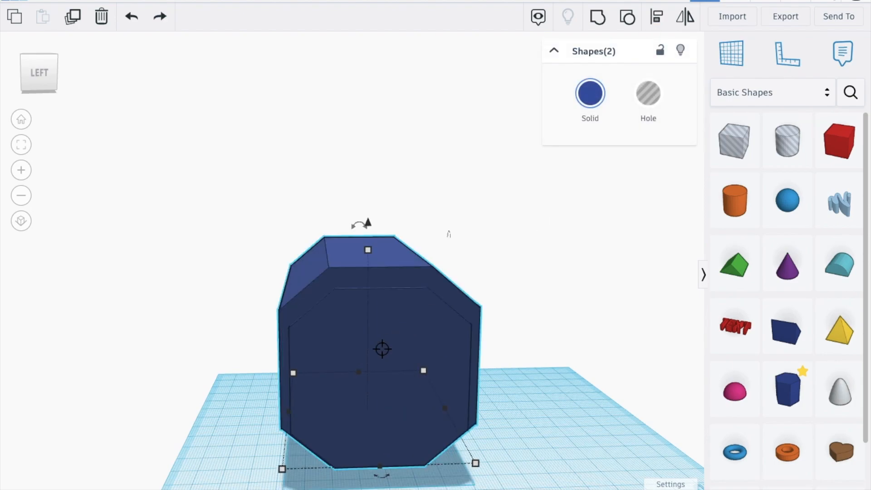
pyautogui.moveTo(367, 250); pyautogui.dragTo(368, 245)
pyautogui.click(377, 354)
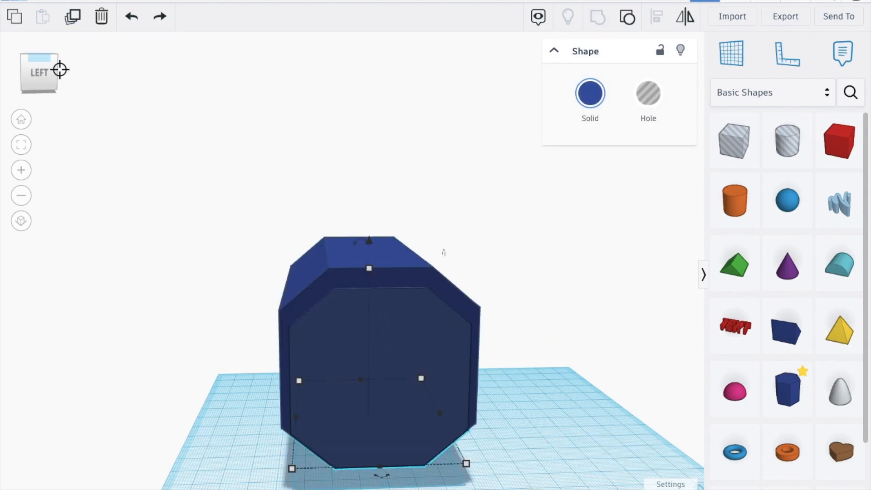
# Align the smaller copy and the outer solid to their vertical centre
pyautogui.click(53, 73)
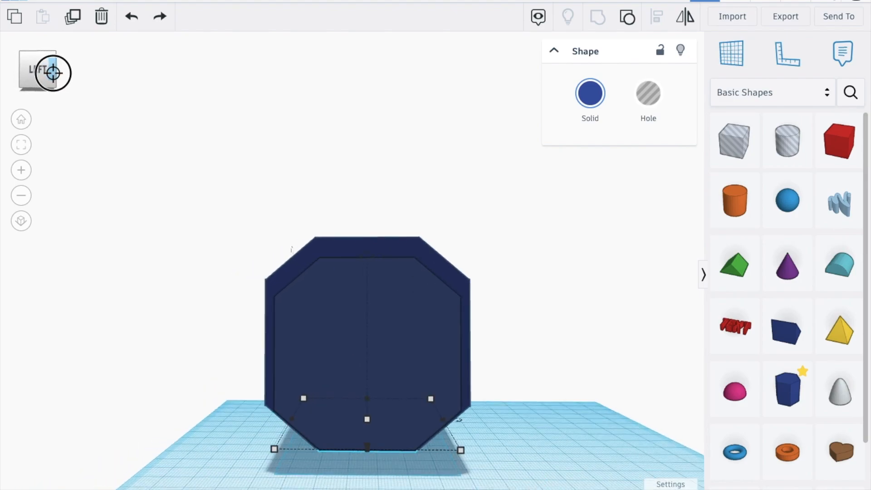
pyautogui.click(470, 208)
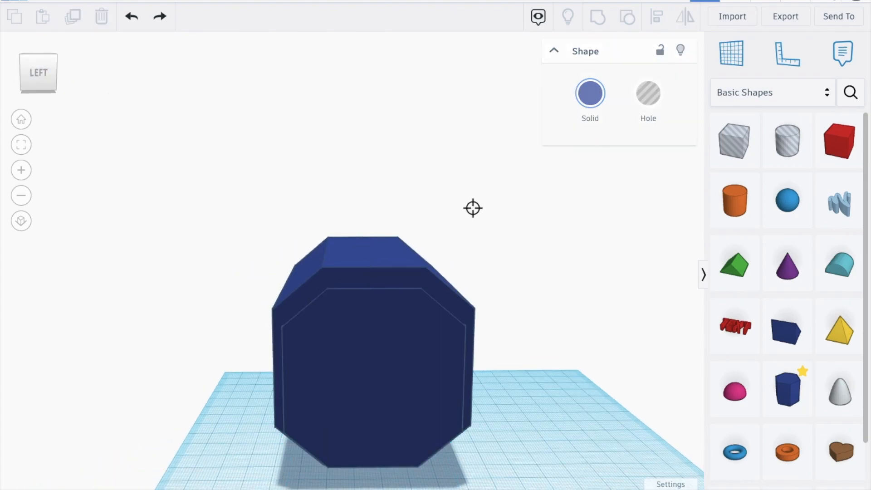
pyautogui.click(403, 336)
pyautogui.moveTo(532, 387); pyautogui.dragTo(350, 286)
pyautogui.click(657, 18)
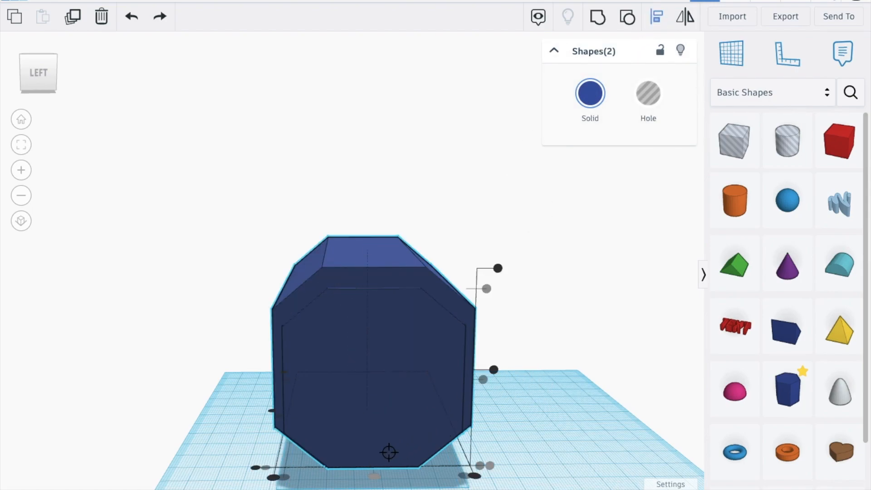
pyautogui.click(494, 371)
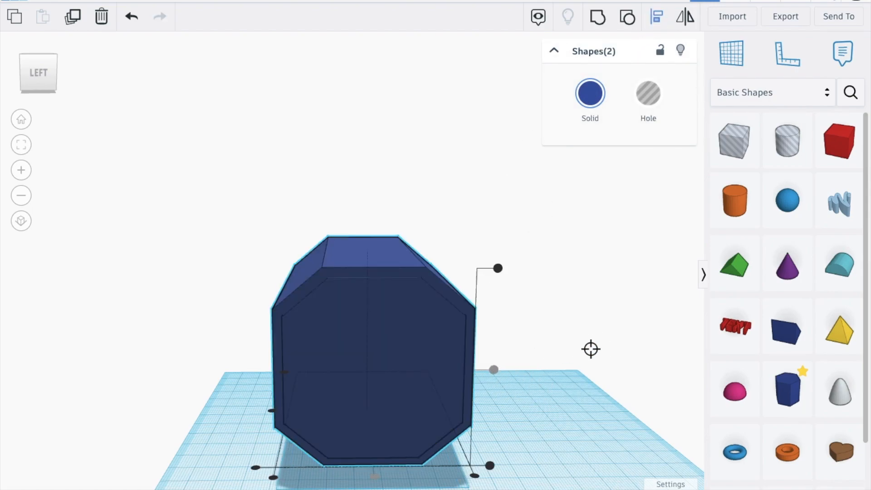
pyautogui.click(590, 349)
# Turn the smaller inner copy into a hole and shorten its length to about 15.66 at the open end
pyautogui.click(362, 355)
pyautogui.click(52, 73)
pyautogui.click(650, 90)
pyautogui.moveTo(310, 382); pyautogui.dragTo(413, 428)
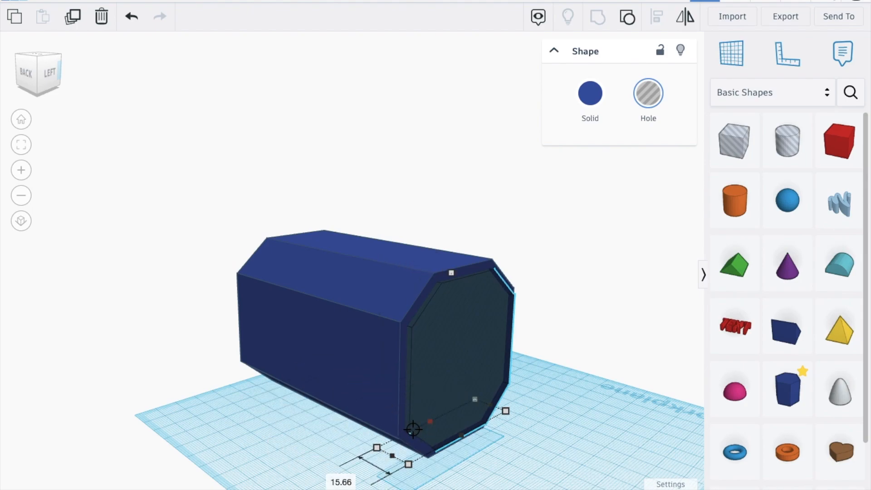
# Group the hole with the outer solid to cut an octagonal recess into its end
pyautogui.moveTo(496, 468); pyautogui.dragTo(222, 268)
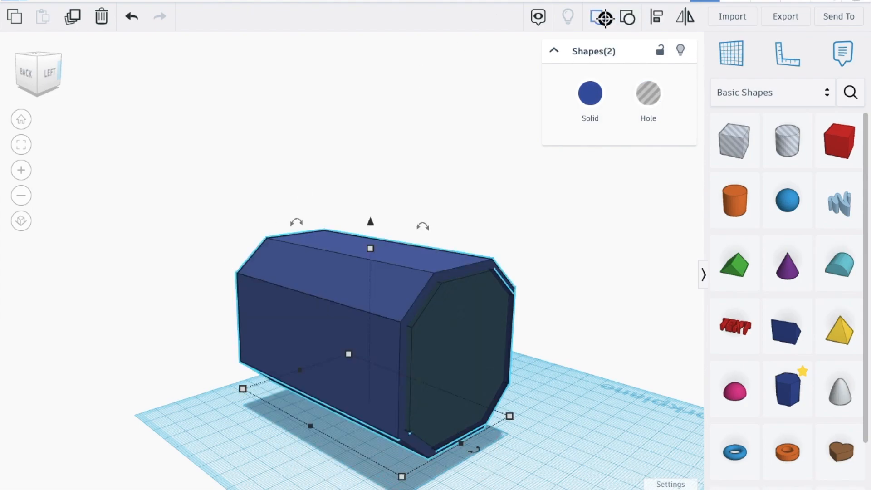
pyautogui.click(605, 18)
pyautogui.click(25, 69)
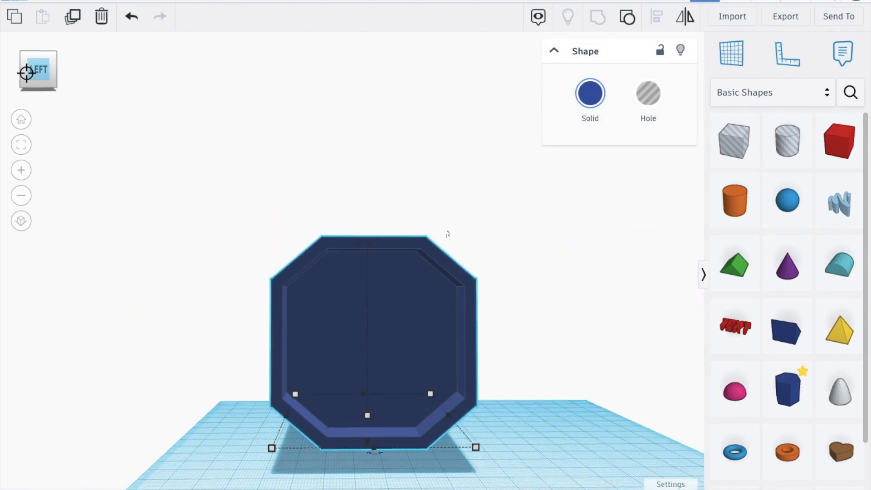
pyautogui.moveTo(26, 72); pyautogui.dragTo(63, 85)
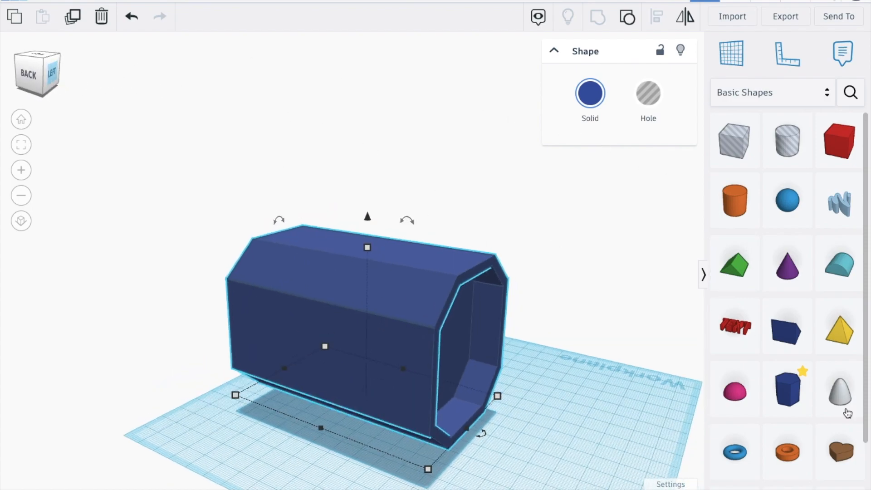
# Place a tube on the workplane beside the octagonal body, rotate it 90° onto its side and set its sides to 8
pyautogui.click(788, 450)
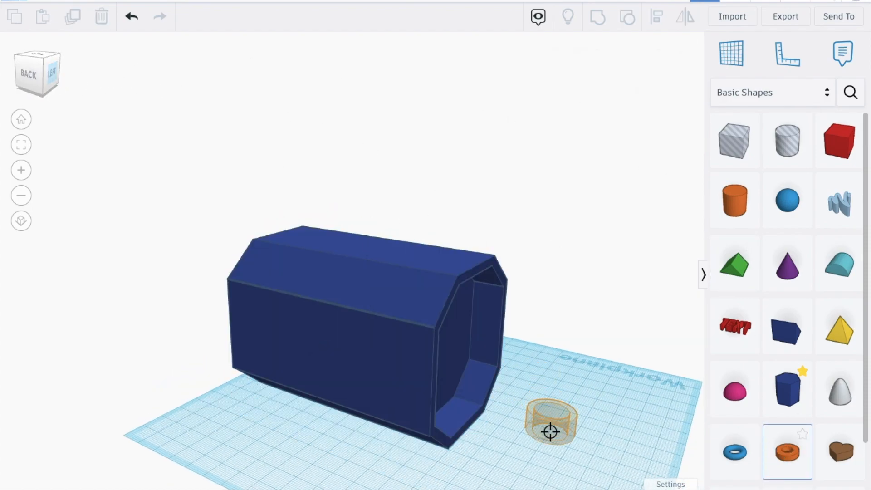
pyautogui.click(550, 431)
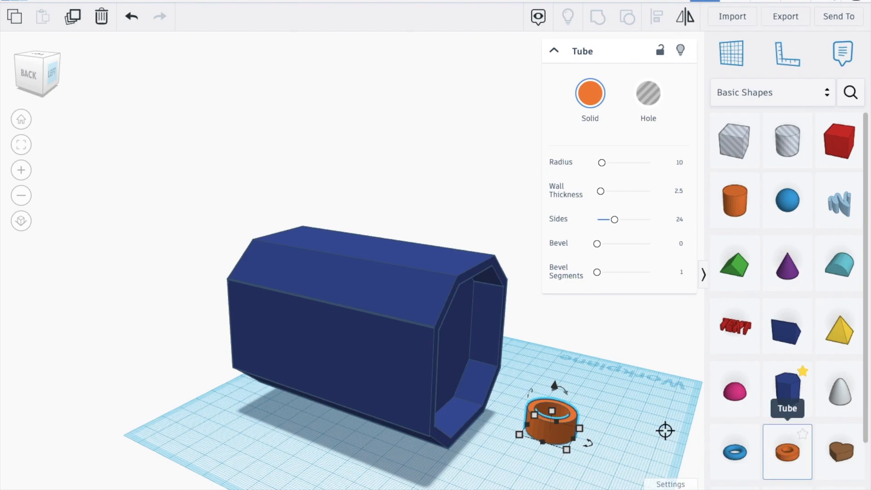
pyautogui.moveTo(567, 393); pyautogui.dragTo(573, 418)
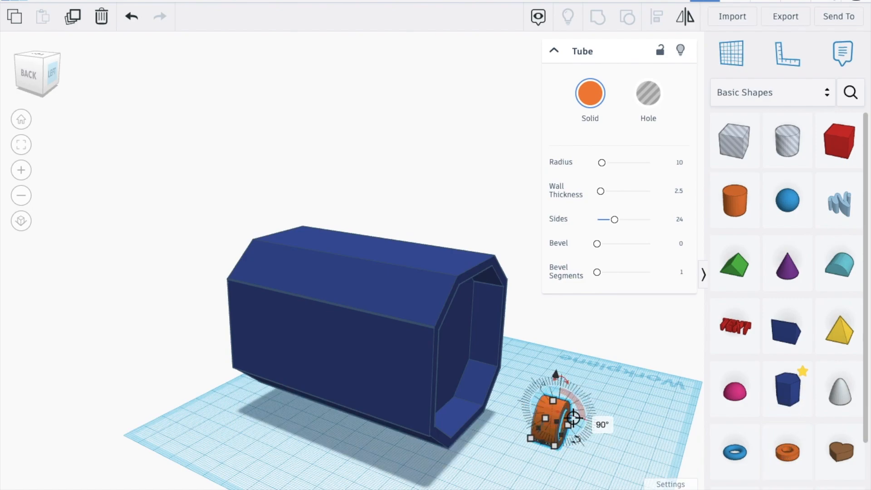
pyautogui.click(597, 423)
pyautogui.click(553, 414)
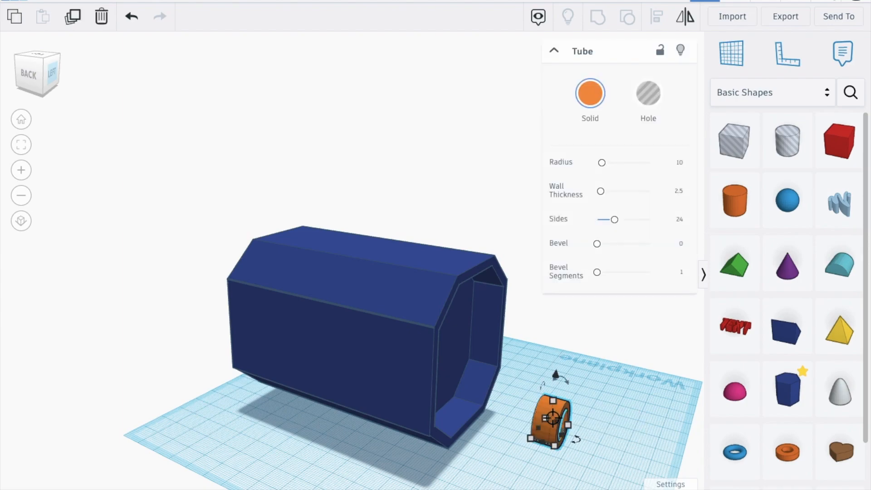
pyautogui.moveTo(613, 224); pyautogui.dragTo(599, 222)
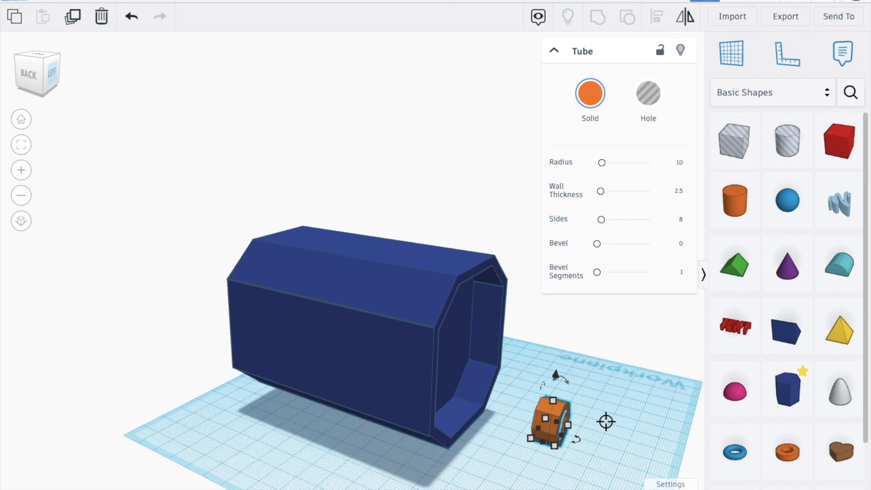
# Raise the tube 36 mm and move it into the upper-left part of the body's octagonal recess, protruding slightly from the opening
pyautogui.moveTo(555, 376); pyautogui.dragTo(537, 292)
pyautogui.click(23, 72)
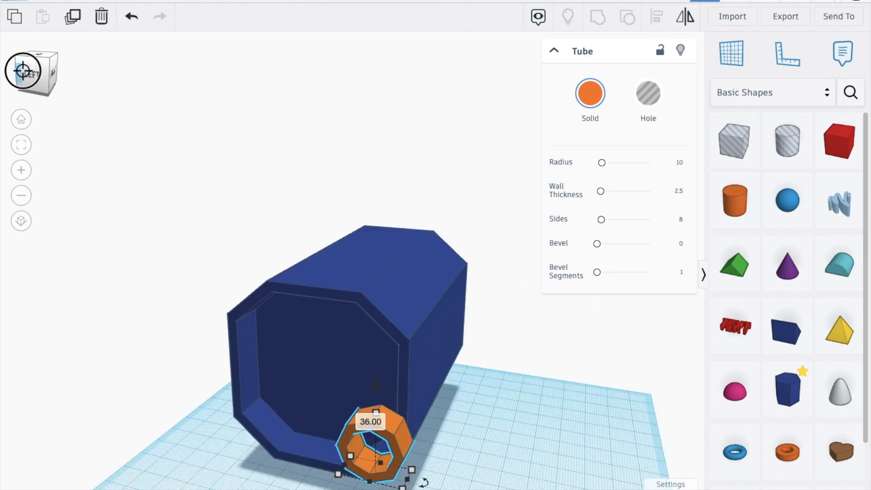
pyautogui.moveTo(474, 397); pyautogui.dragTo(350, 344)
pyautogui.hotkey('ctrl', 'z')
pyautogui.moveTo(352, 307); pyautogui.dragTo(346, 280)
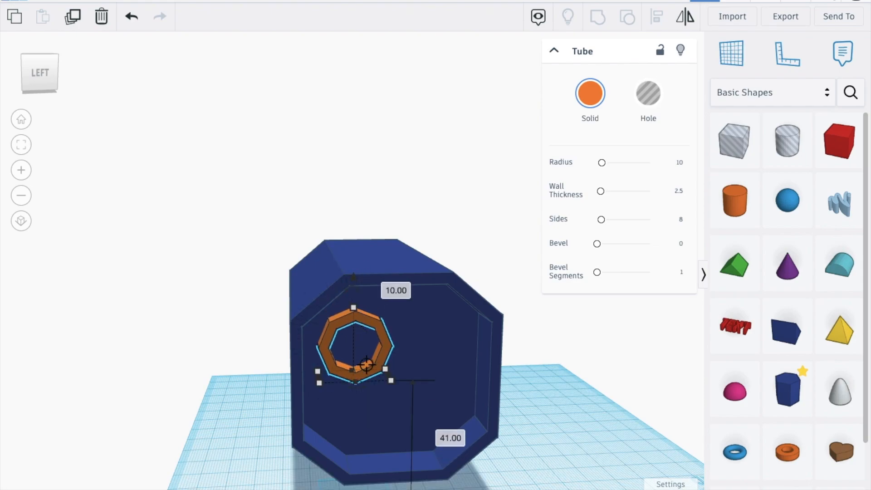
pyautogui.click(43, 78)
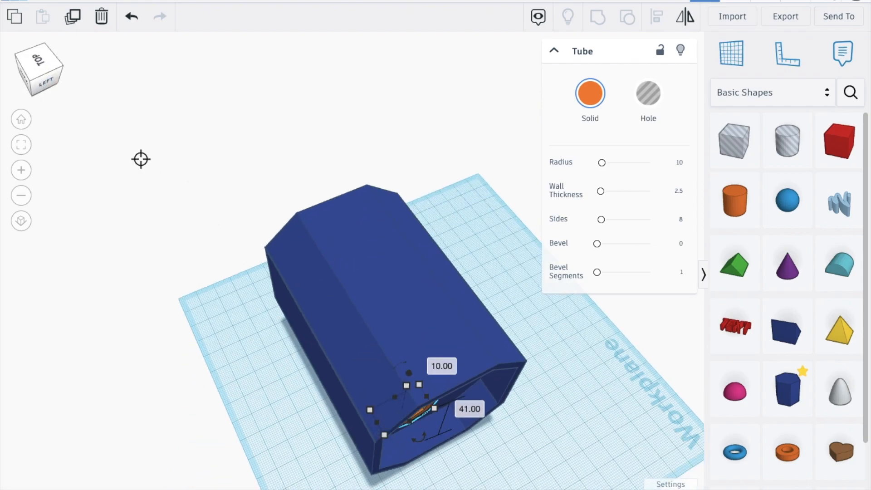
pyautogui.moveTo(415, 415); pyautogui.dragTo(418, 438)
pyautogui.click(42, 77)
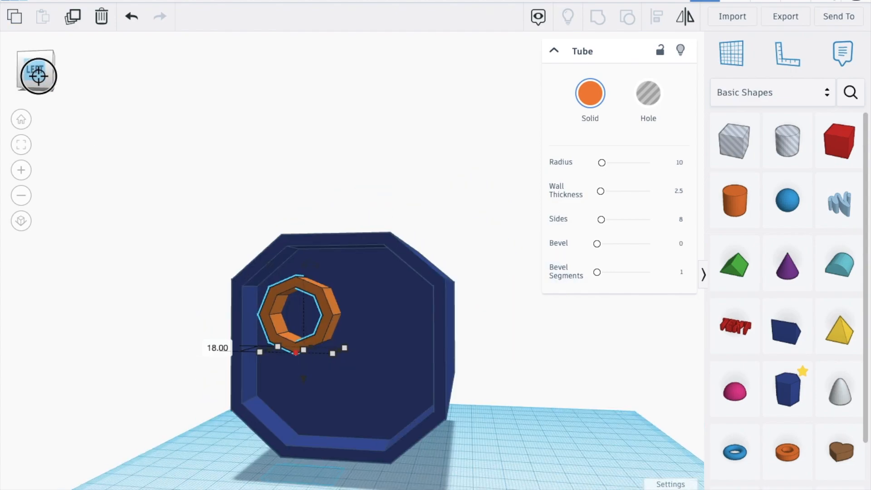
# Duplicate the tube and shift the copy sideways until it sits beside the first one in the upper half of the recess
pyautogui.click(75, 17)
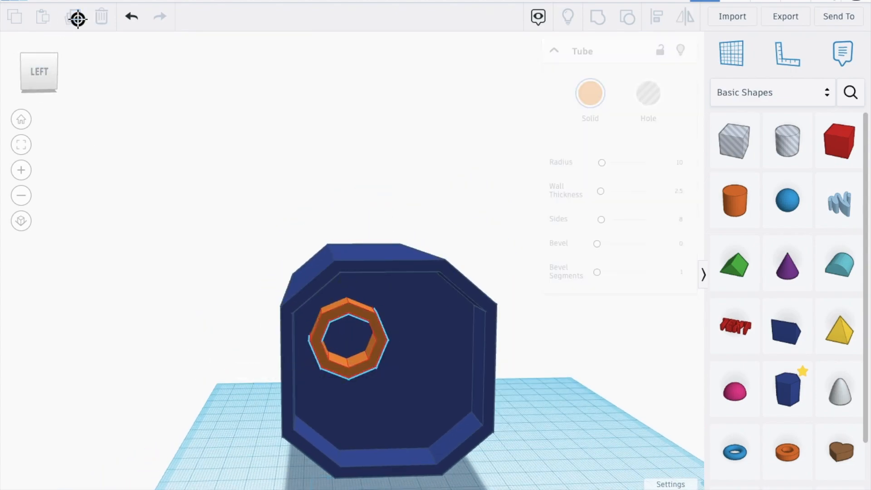
pyautogui.press('Right')
pyautogui.press('Right')
pyautogui.press('Right')
pyautogui.press('Right')
pyautogui.press('Right')
pyautogui.press('Right')
pyautogui.press('Right')
pyautogui.press('Right')
pyautogui.press('Right')
pyautogui.press('Right')
pyautogui.press('Right')
pyautogui.press('Right')
pyautogui.press('Right')
pyautogui.press('Right')
pyautogui.press('Right')
pyautogui.press('Right')
pyautogui.press('Right')
pyautogui.press('Right')
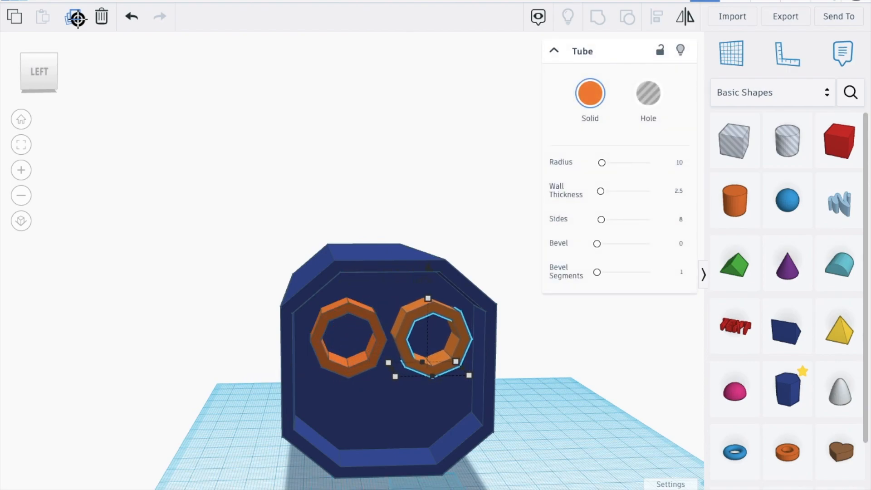
# Nudge the first tube slightly outward to widen the gap, and group it with the neighbouring tube
pyautogui.click(316, 351)
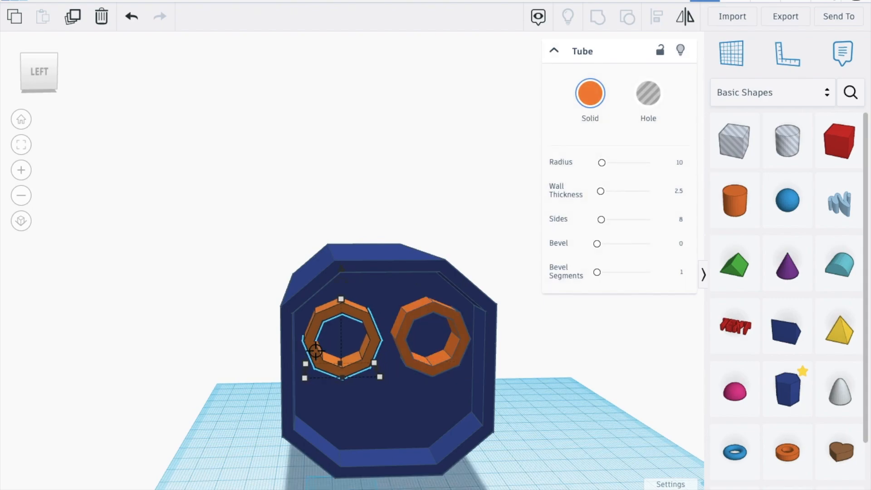
pyautogui.keyDown('shift'); pyautogui.click(404, 349); pyautogui.keyUp('shift')
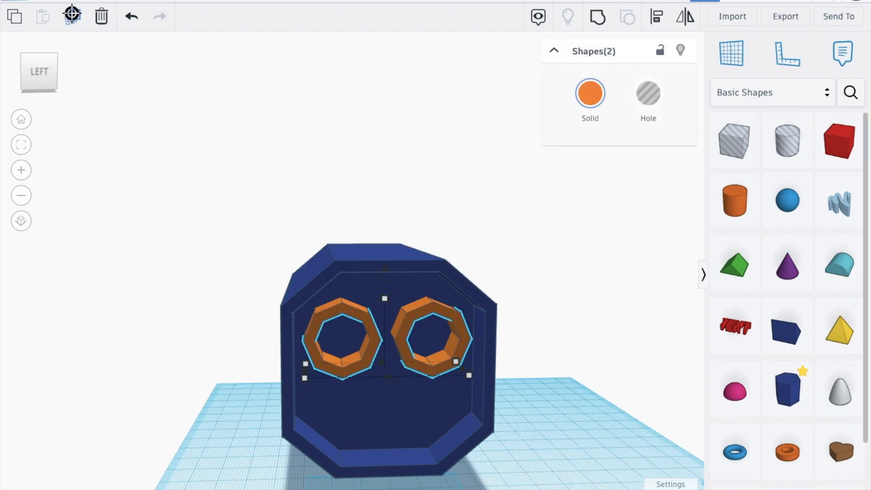
pyautogui.click(72, 36)
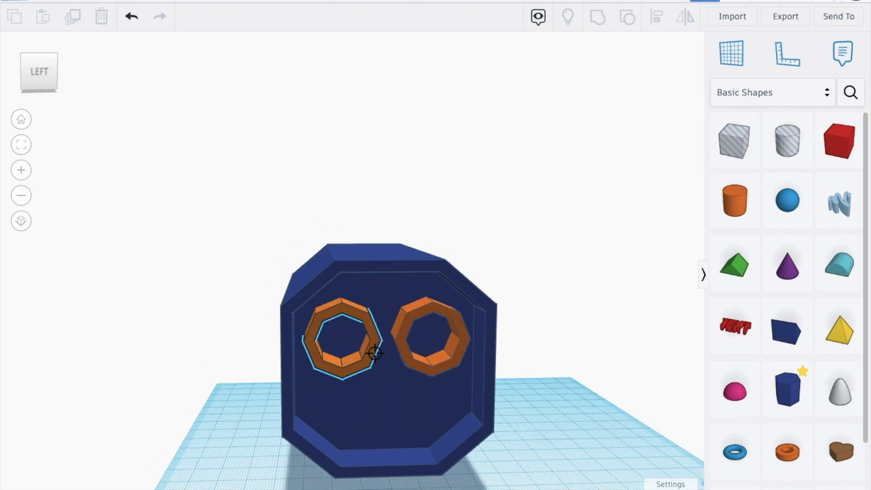
pyautogui.click(375, 338)
pyautogui.keyDown('shift'); pyautogui.click(399, 350); pyautogui.keyUp('shift')
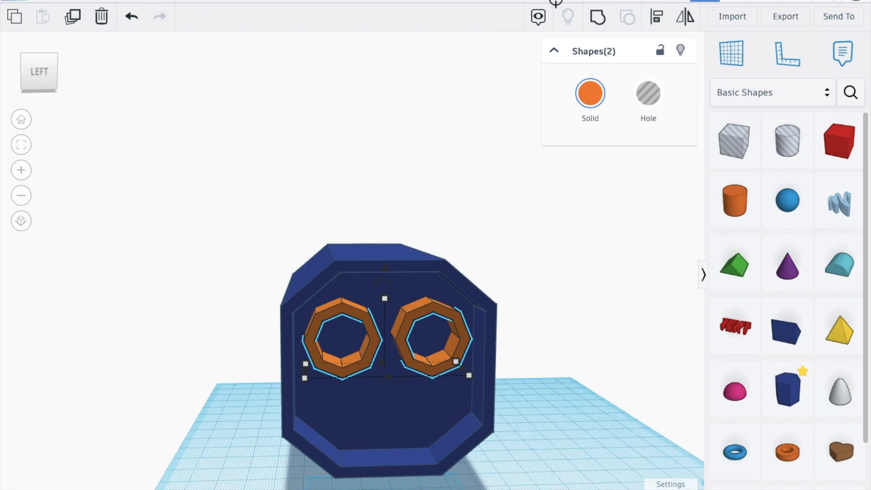
pyautogui.click(596, 22)
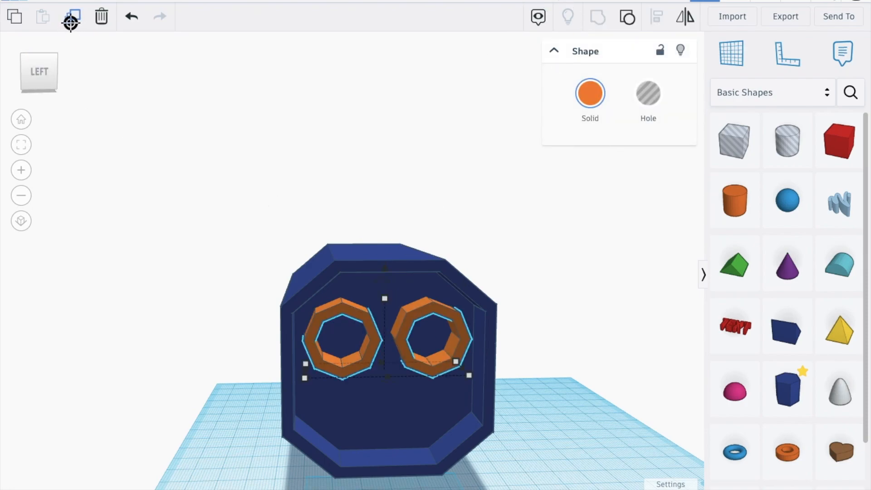
# Duplicate the tube pair 29 mm lower and align both pairs to the body's horizontal centre
pyautogui.moveTo(388, 270); pyautogui.dragTo(393, 359)
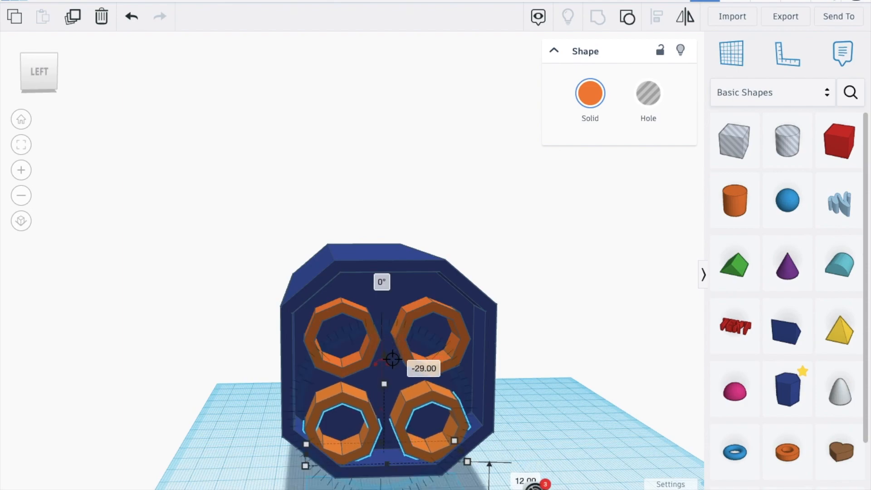
pyautogui.click(579, 336)
pyautogui.moveTo(143, 150); pyautogui.dragTo(498, 424)
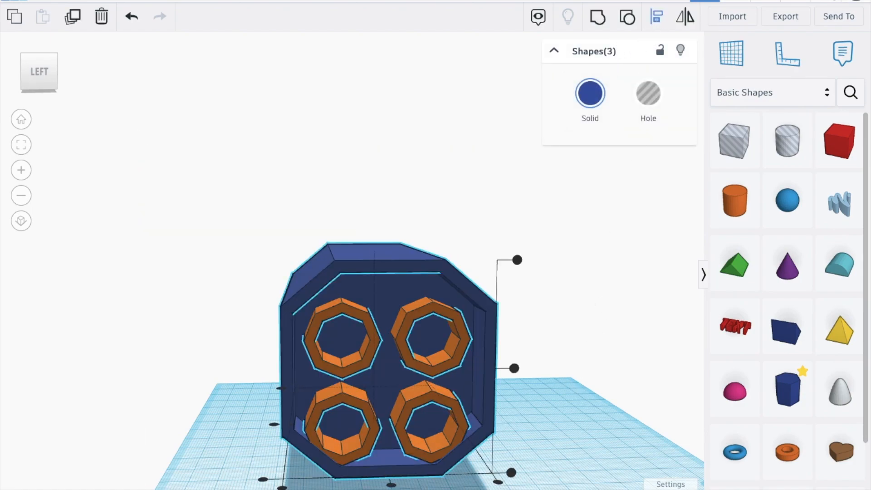
pyautogui.click(393, 486)
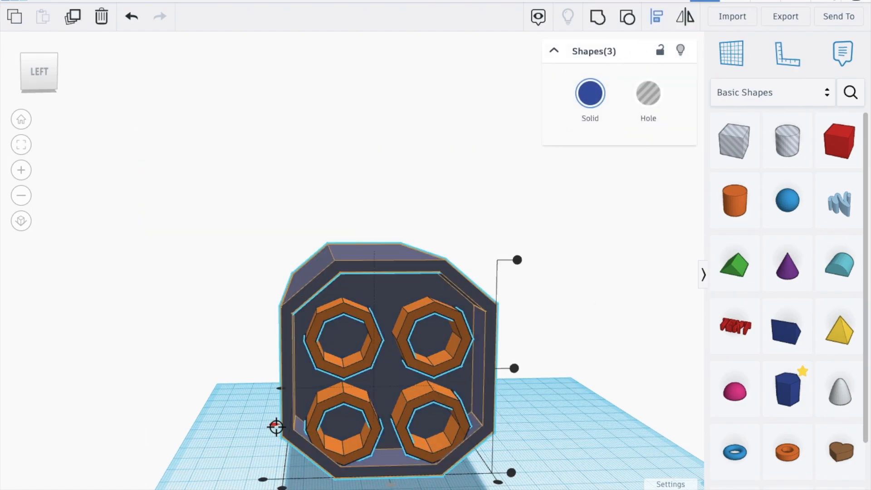
pyautogui.click(694, 439)
# Group the upper and lower tube pairs and align the group to the body's vertical centre
pyautogui.click(438, 407)
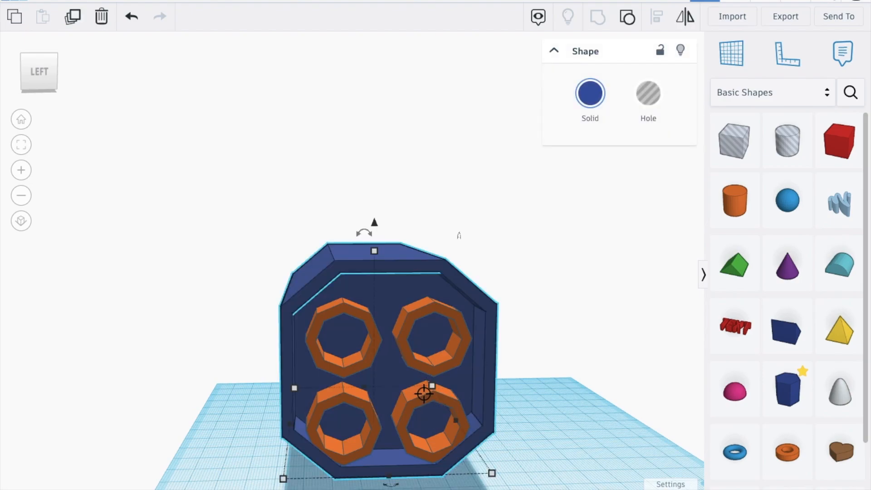
pyautogui.click(423, 398)
pyautogui.keyDown('shift'); pyautogui.click(463, 336); pyautogui.keyUp('shift')
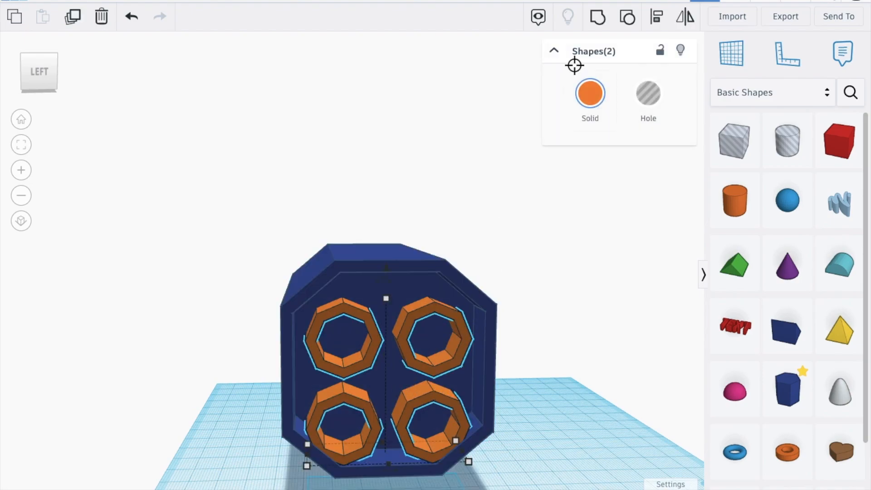
pyautogui.click(599, 11)
pyautogui.moveTo(527, 418); pyautogui.dragTo(232, 141)
pyautogui.click(656, 16)
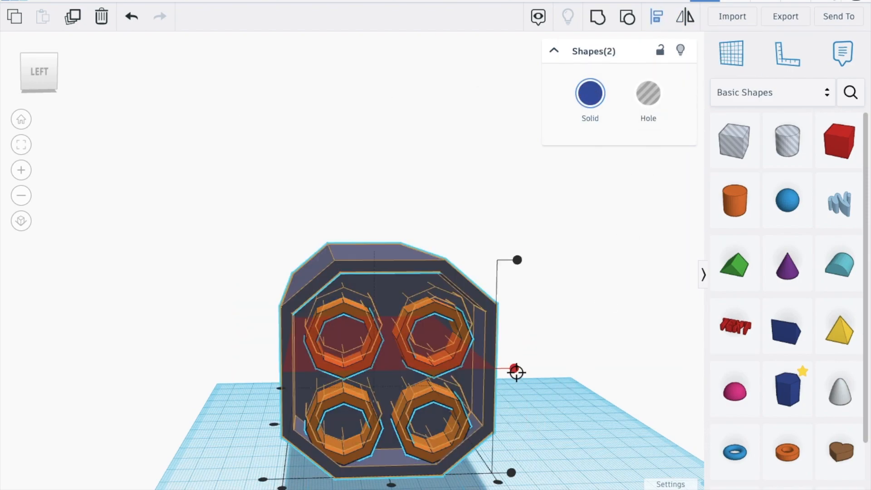
pyautogui.click(516, 369)
pyautogui.click(617, 361)
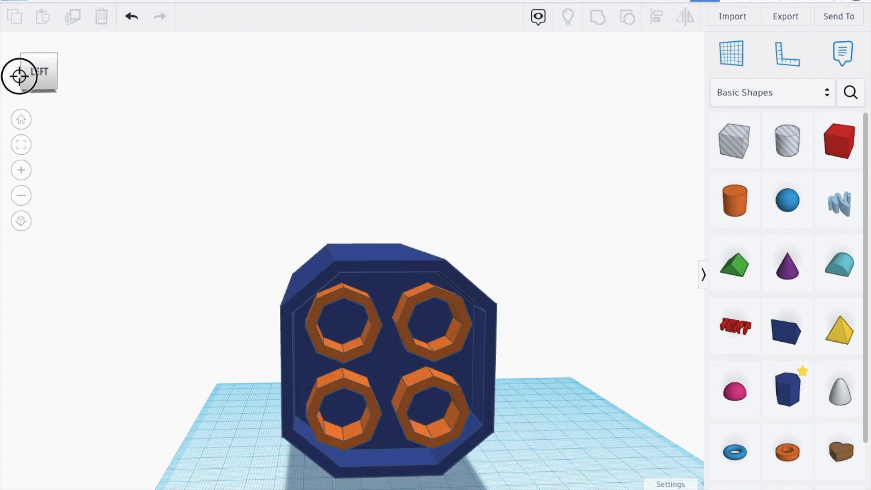
# Recolour the group of four tubes black
pyautogui.moveTo(46, 75)
pyautogui.mouseDown()
pyautogui.moveTo(29, 72)
pyautogui.moveTo(59, 75)
pyautogui.mouseUp()
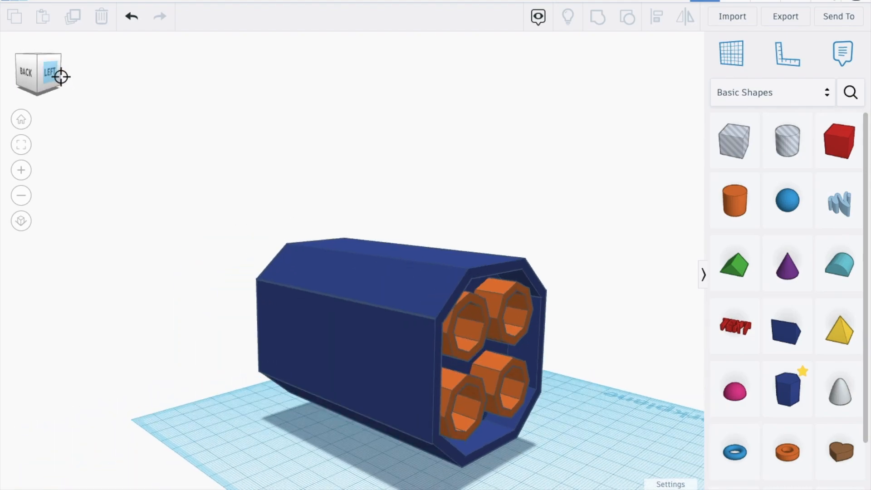
pyautogui.click(473, 332)
pyautogui.click(588, 93)
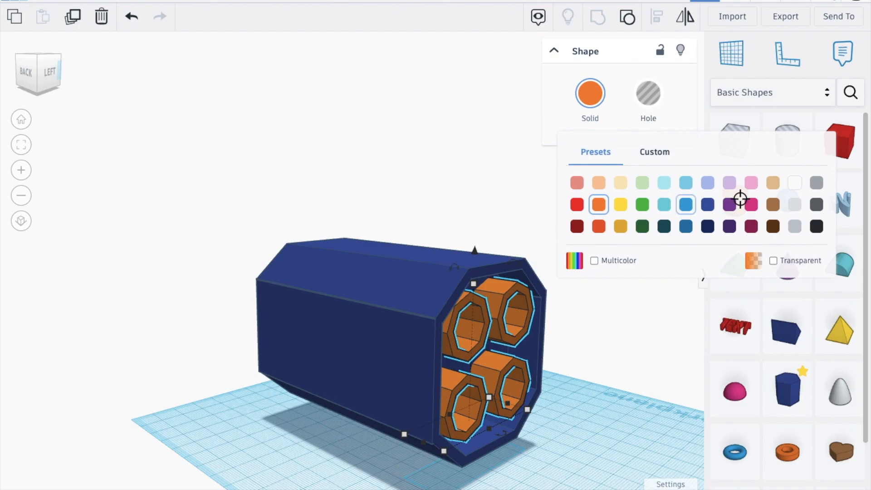
pyautogui.click(816, 226)
pyautogui.click(612, 346)
# Recolour the octagonal body dark grey
pyautogui.click(430, 329)
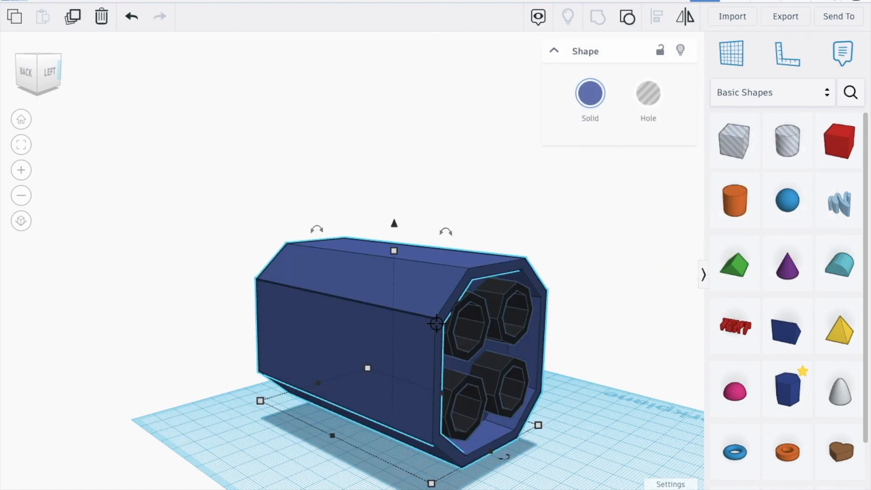
pyautogui.click(592, 94)
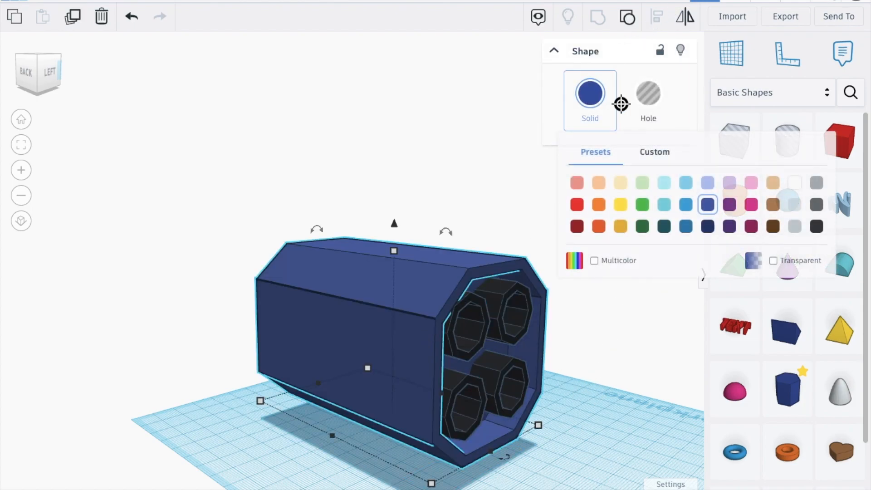
pyautogui.click(818, 204)
pyautogui.click(622, 333)
# Move the body and its tubes together by about -49.62 and -5.00 mm to free space on the workplane
pyautogui.moveTo(22, 69); pyautogui.dragTo(89, 72)
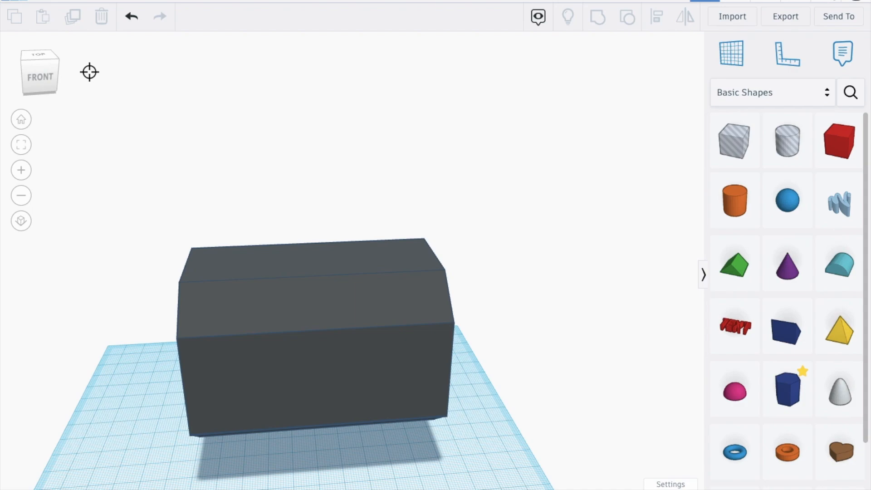
pyautogui.moveTo(122, 184); pyautogui.dragTo(243, 349)
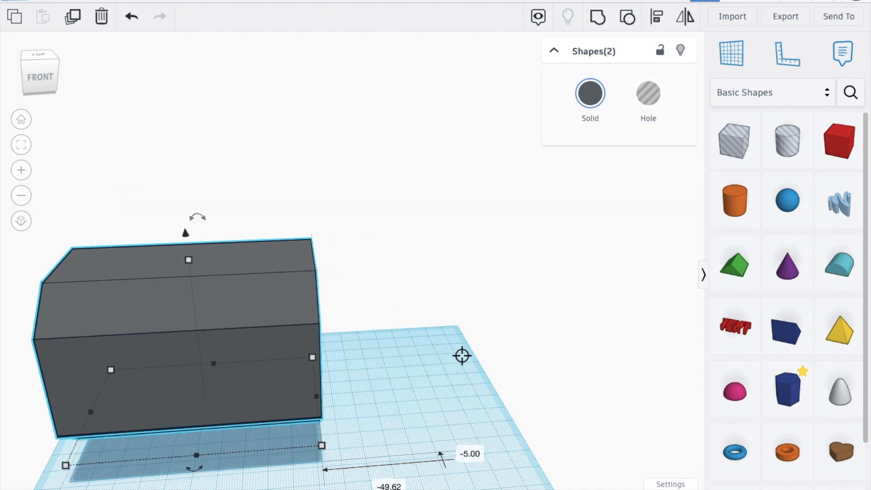
pyautogui.click(459, 361)
# Place a cylinder in front of the body, rotate it -90° onto its side and set its sides to 64
pyautogui.scroll(-3, 456, 365)
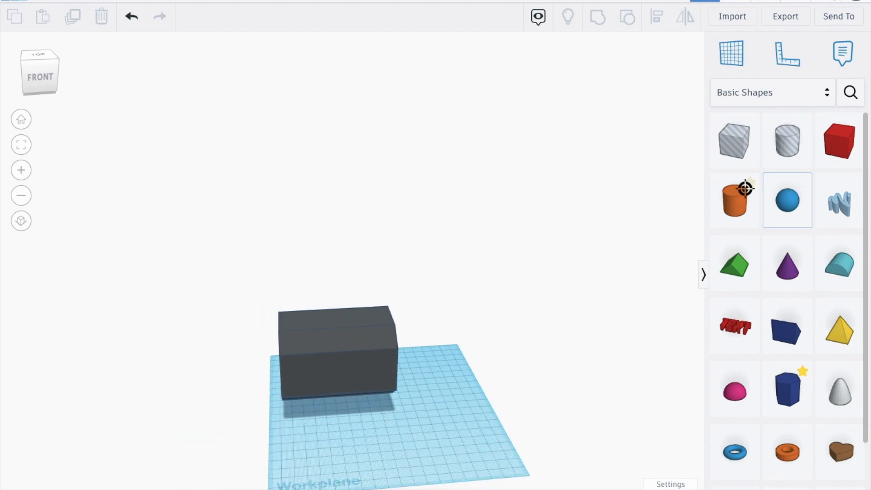
pyautogui.click(735, 198)
pyautogui.click(406, 435)
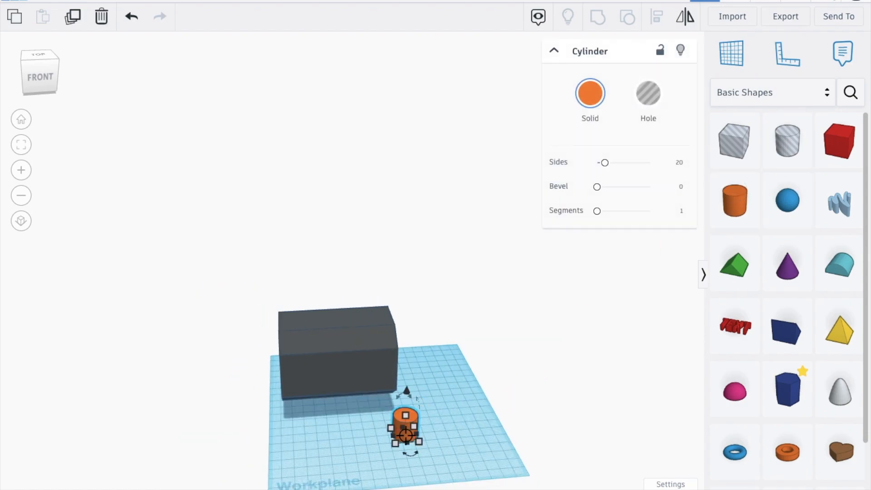
pyautogui.scroll(3, 406, 435)
pyautogui.moveTo(401, 351); pyautogui.dragTo(421, 390)
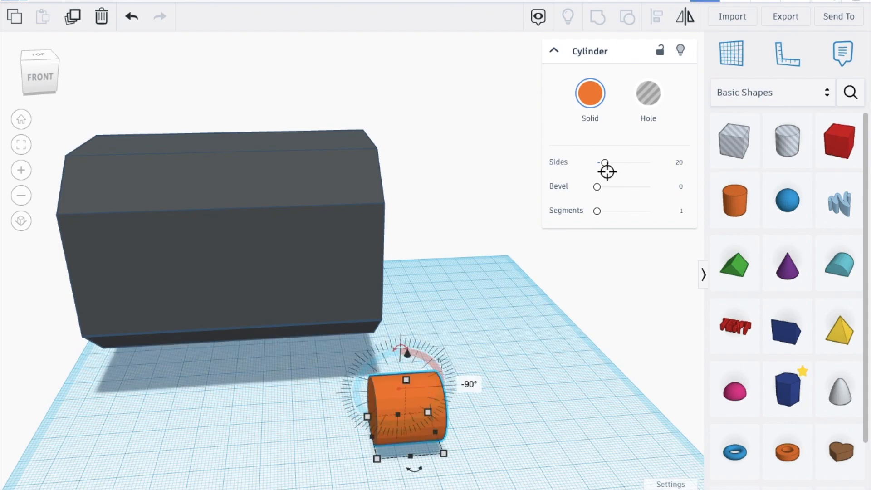
pyautogui.moveTo(621, 164); pyautogui.dragTo(649, 162)
# Stretch the lying cylinder along its axis to a little over twice its original length
pyautogui.moveTo(370, 434); pyautogui.dragTo(265, 433)
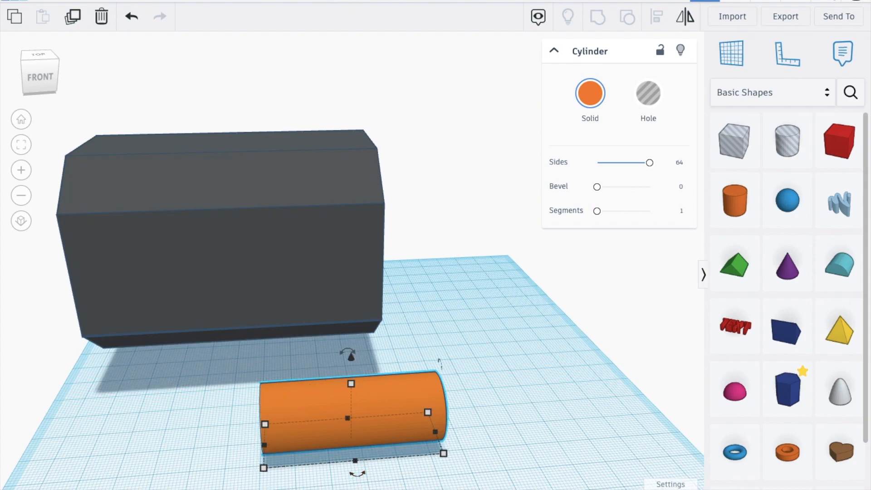
pyautogui.click(267, 445)
pyautogui.moveTo(270, 444); pyautogui.dragTo(275, 443)
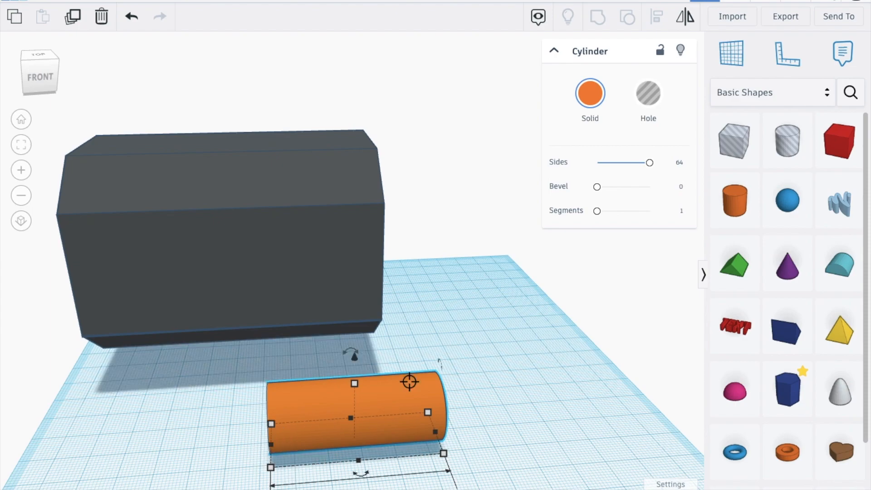
pyautogui.keyDown('shift'); pyautogui.click(312, 402); pyautogui.keyUp('shift')
pyautogui.keyDown('shift'); pyautogui.click(390, 440); pyautogui.keyUp('shift')
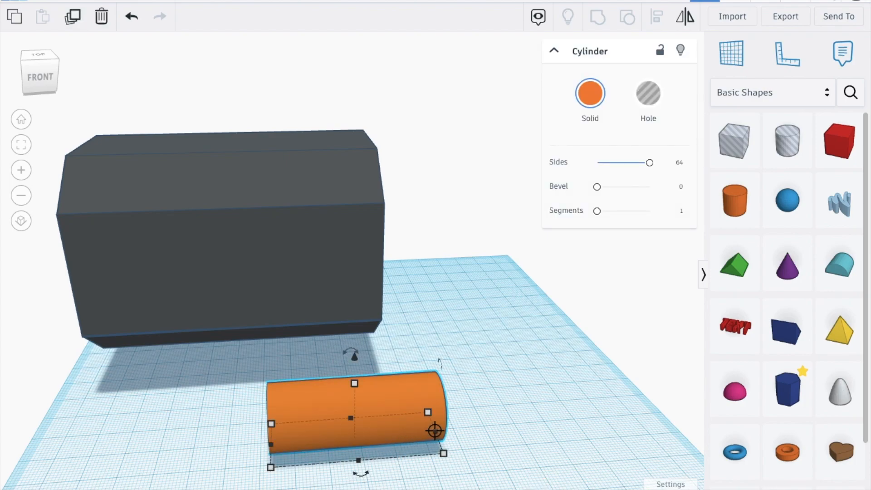
# Add a shorter, slightly thicker copy of the lying cylinder at its end and shorten it into a narrow collar ring
pyautogui.keyDown('alt'); pyautogui.moveTo(377, 429); pyautogui.dragTo(467, 424); pyautogui.keyUp('alt')
pyautogui.moveTo(435, 386); pyautogui.dragTo(430, 379)
pyautogui.press('Right')
pyautogui.press('Right')
pyautogui.press('Right')
pyautogui.press('Right')
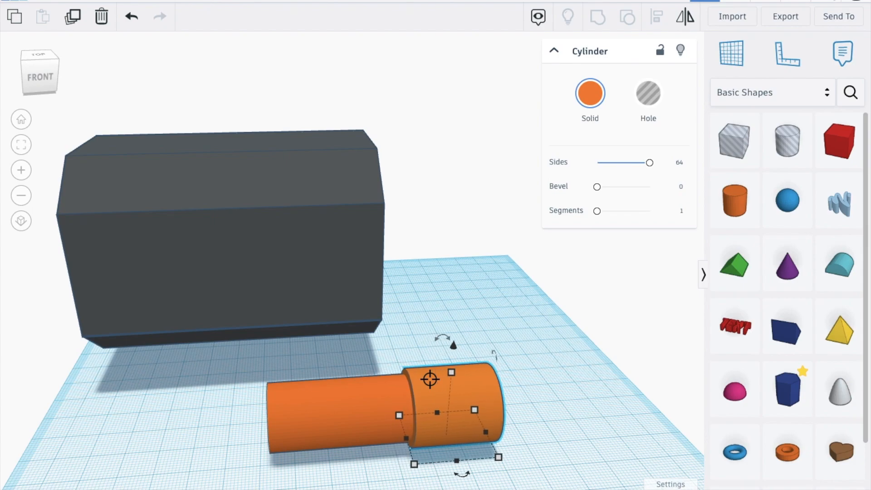
pyautogui.press('Right')
pyautogui.press('Right')
pyautogui.press('Right')
pyautogui.press('Right')
pyautogui.press('Right')
pyautogui.press('Right')
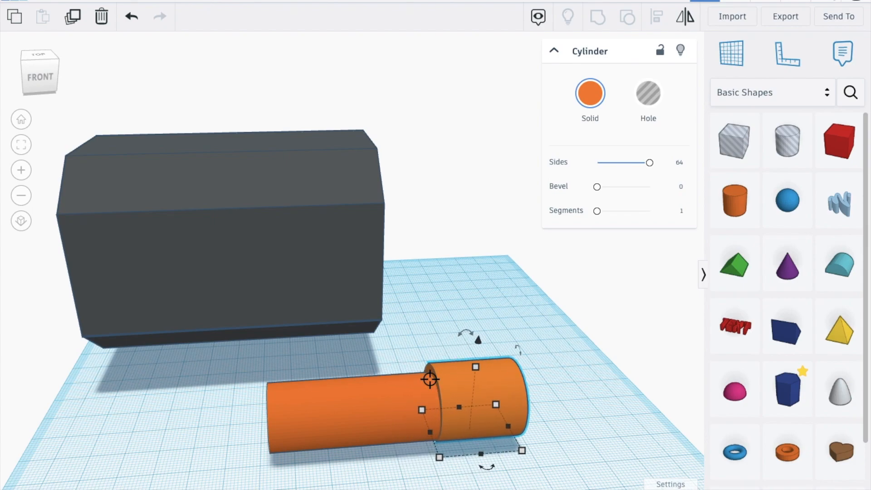
pyautogui.press('Right')
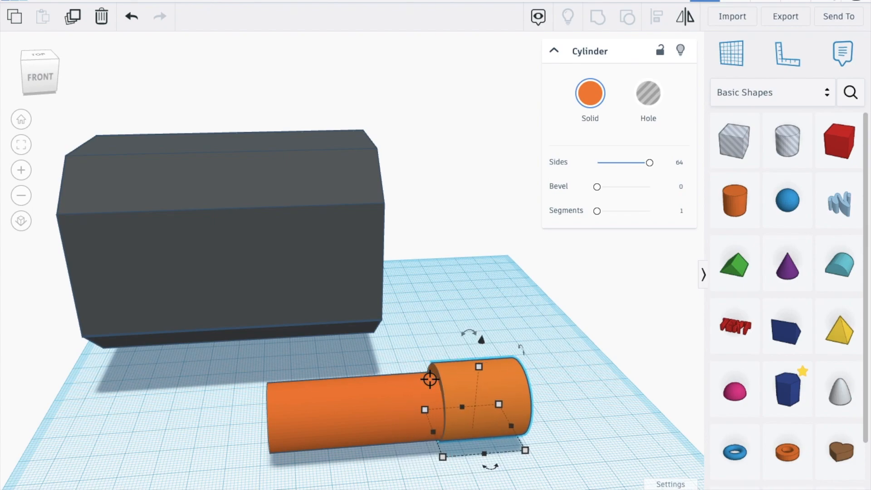
pyautogui.moveTo(511, 426); pyautogui.dragTo(452, 425)
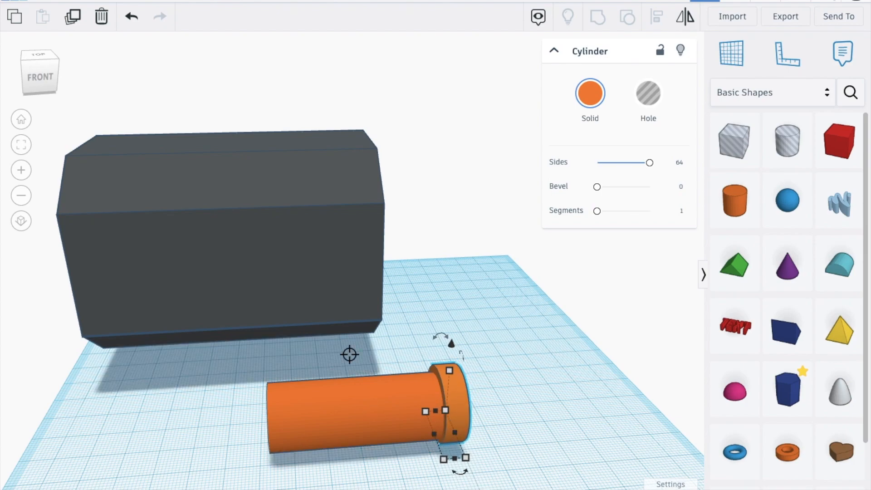
# Recolour the long cylinder and its collar ring dark grey
pyautogui.click(365, 389)
pyautogui.click(586, 103)
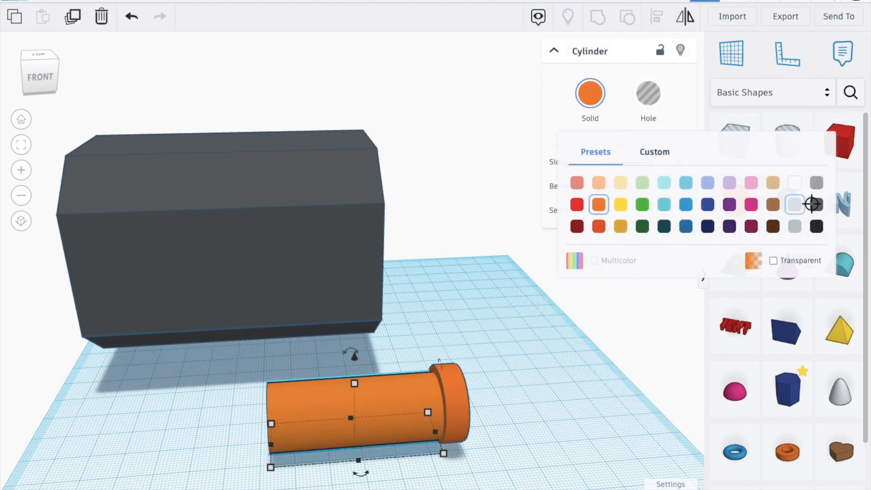
pyautogui.click(816, 203)
pyautogui.click(454, 400)
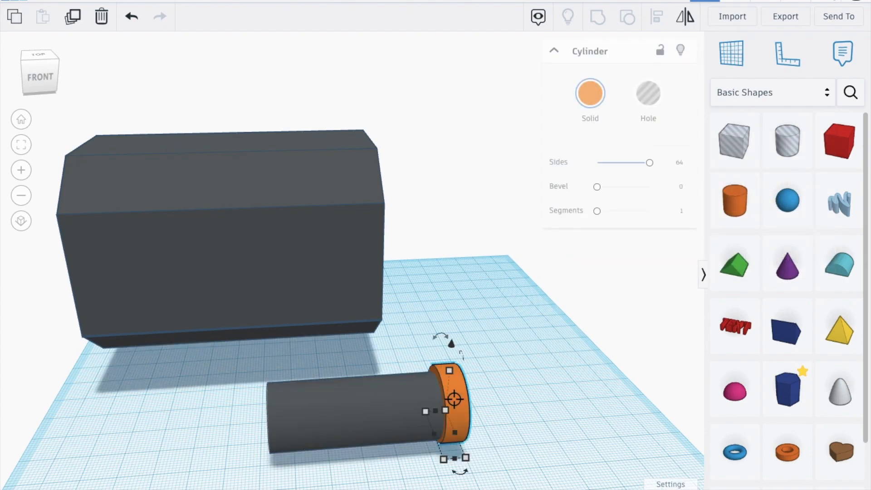
pyautogui.click(589, 98)
pyautogui.click(817, 204)
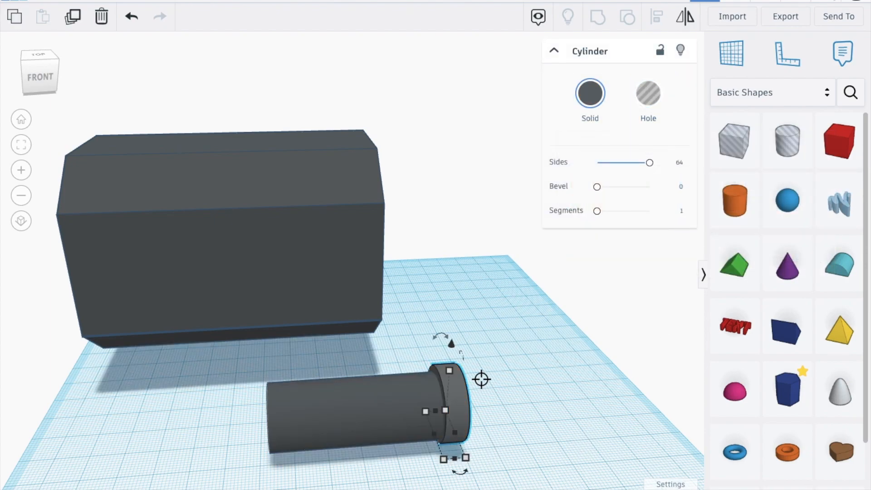
# Duplicate the collar ring outward along the axis, make the copy thinner and recolour it light grey as a band
pyautogui.press('Right')
pyautogui.press('Right')
pyautogui.press('Right')
pyautogui.press('Right')
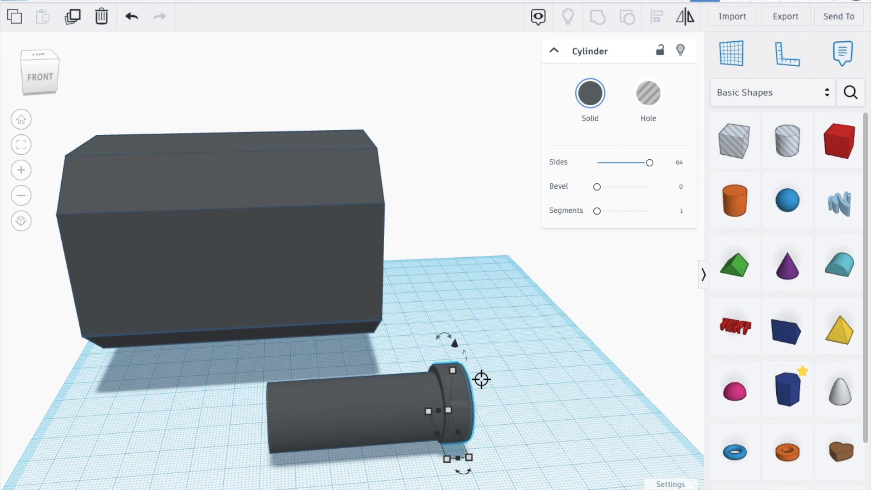
pyautogui.press('Right')
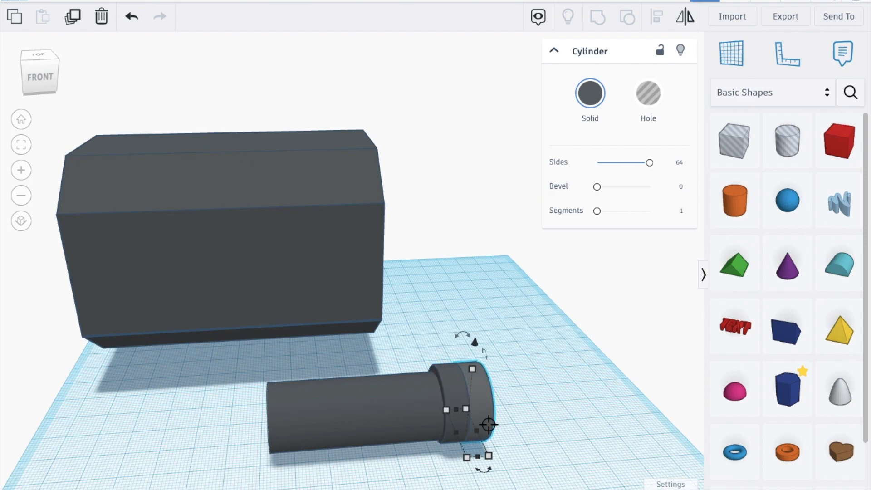
pyautogui.moveTo(471, 435); pyautogui.dragTo(462, 430)
pyautogui.click(589, 92)
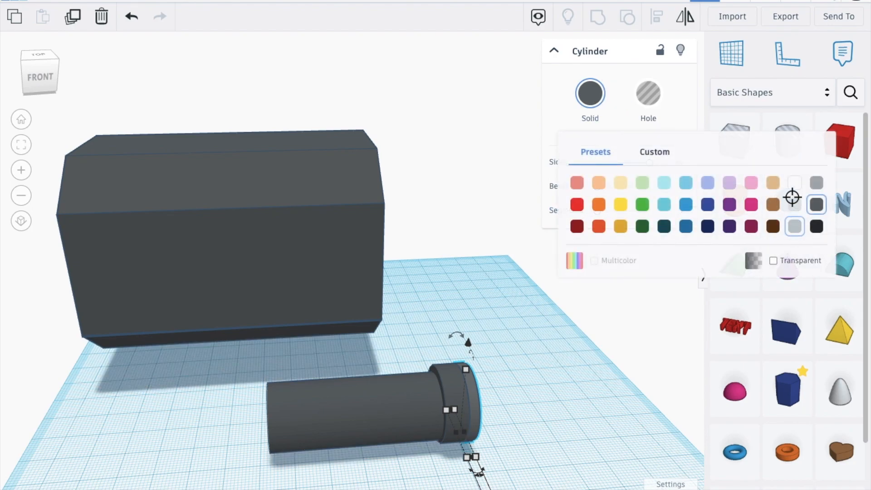
pyautogui.click(793, 210)
pyautogui.click(543, 404)
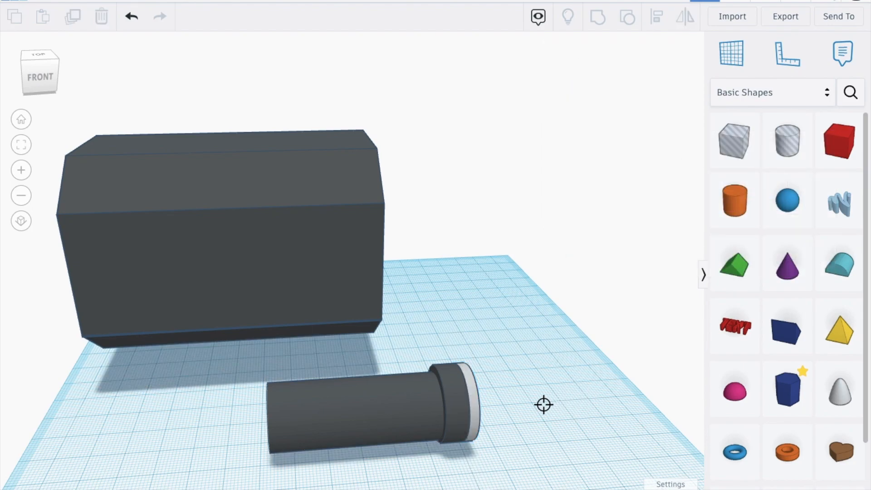
# Duplicate the dark grey collar ring, move the copy outward past the light band and narrow it to about half its width
pyautogui.click(448, 407)
pyautogui.hotkey('ctrl', 'd')
pyautogui.press('Right')
pyautogui.press('Right')
pyautogui.press('Right')
pyautogui.press('Right')
pyautogui.press('Right')
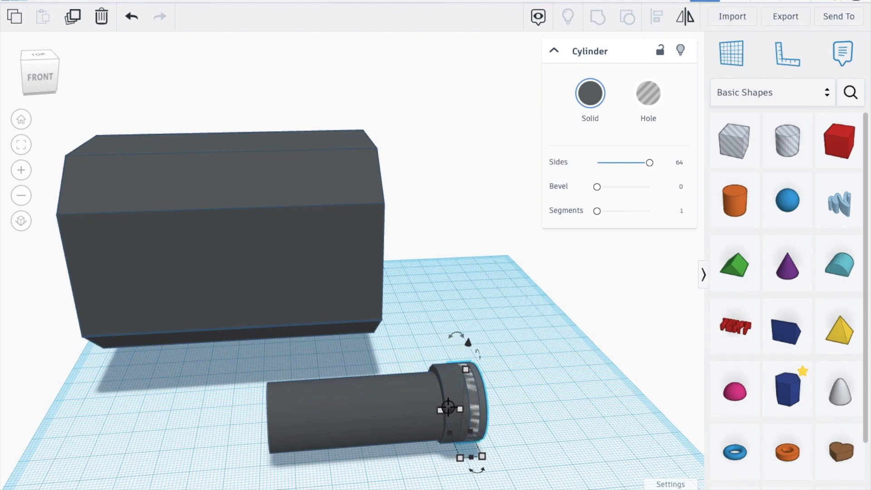
pyautogui.press('Right')
pyautogui.press('Right')
pyautogui.press('Right')
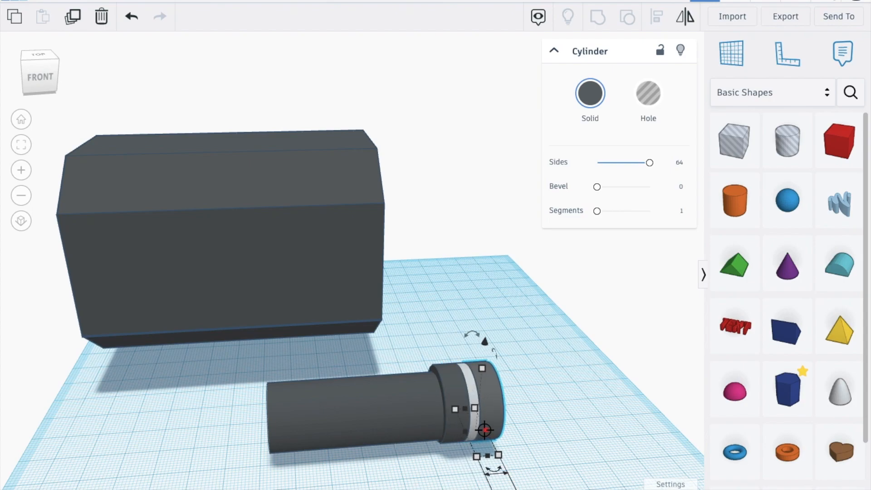
pyautogui.click(533, 409)
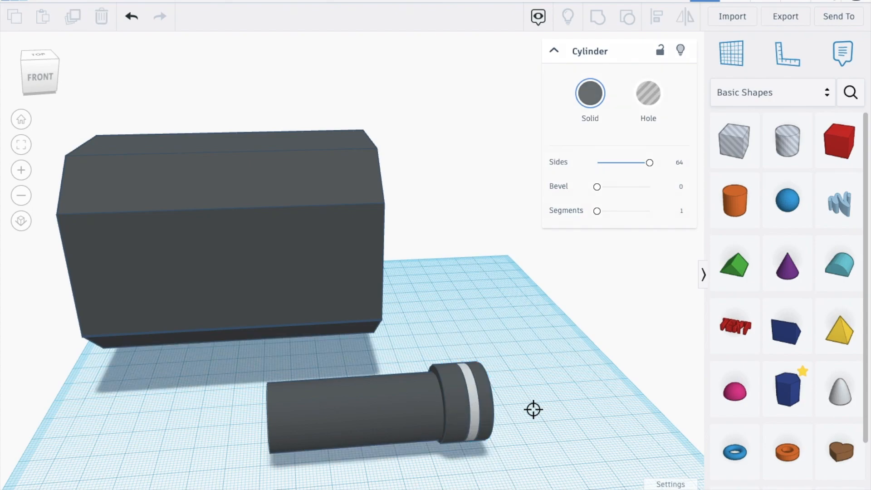
# Duplicate the light grey band beyond the second dark ring and make the copy thinner
pyautogui.click(475, 402)
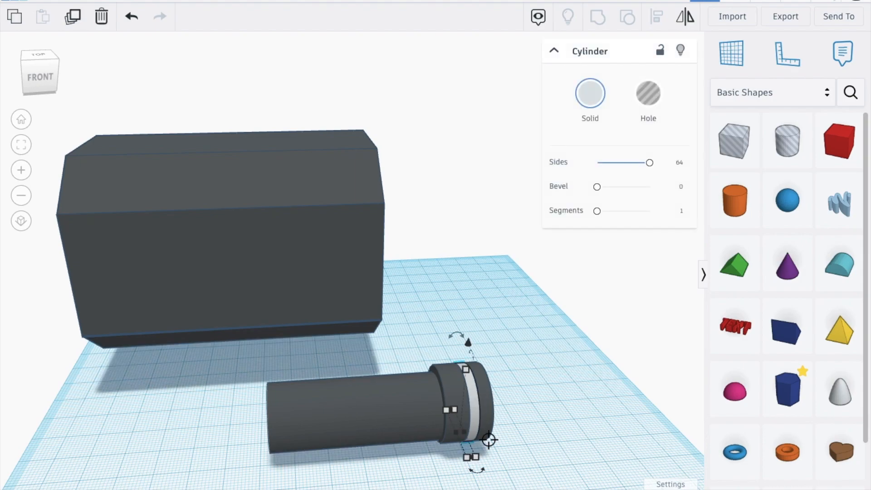
pyautogui.moveTo(488, 439)
pyautogui.mouseDown()
pyautogui.moveTo(502, 446)
pyautogui.moveTo(480, 431)
pyautogui.mouseUp()
pyautogui.click(554, 424)
# Duplicate a dark grey ring and move the copy outward past the thin light band to form the end cap
pyautogui.click(458, 408)
pyautogui.press('Delete')
pyautogui.press('Right')
pyautogui.press('Right')
pyautogui.press('Right')
pyautogui.press('Right')
pyautogui.press('Right')
pyautogui.press('Right')
pyautogui.press('Right')
pyautogui.press('Right')
pyautogui.press('Right')
pyautogui.press('Right')
pyautogui.press('Right')
pyautogui.press('Right')
pyautogui.press('Right')
pyautogui.press('Right')
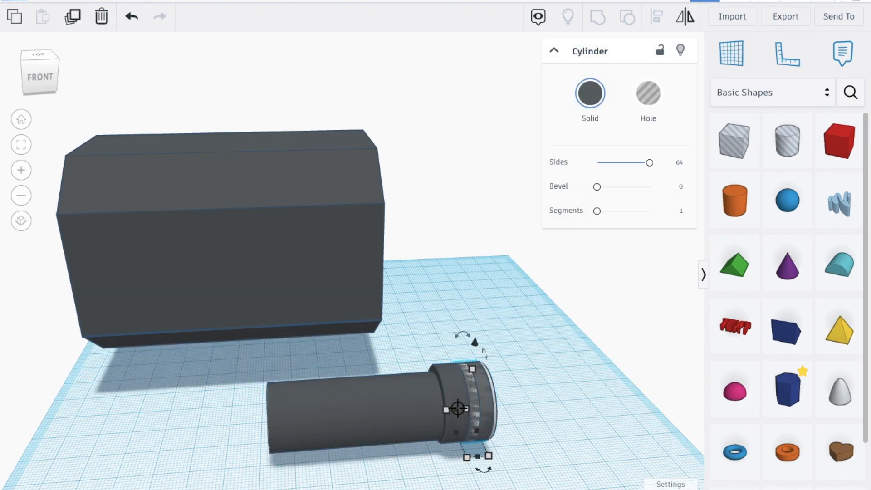
pyautogui.click(545, 390)
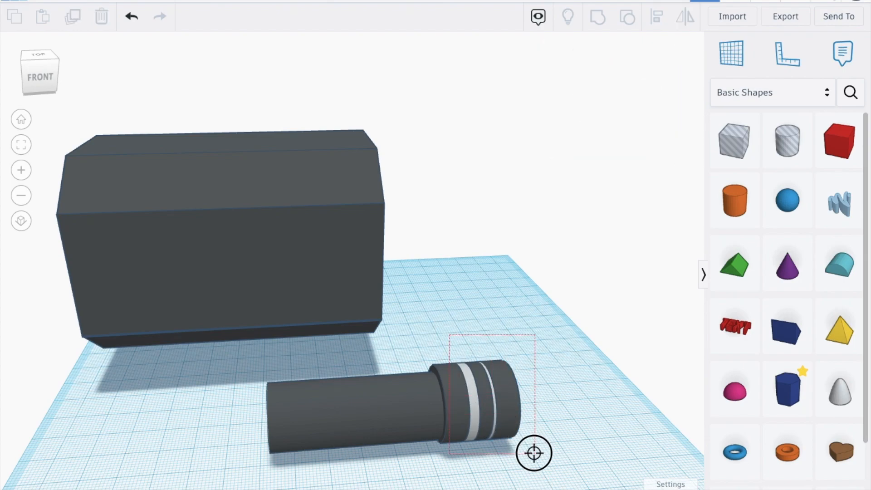
# Recolour the three dark grey rings at the cylinder's end black
pyautogui.click(451, 376)
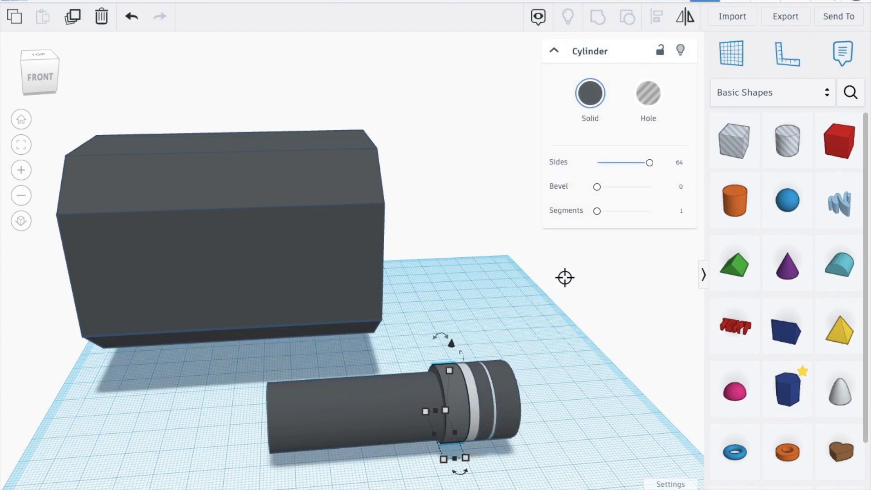
pyautogui.click(589, 94)
pyautogui.click(816, 226)
pyautogui.click(487, 400)
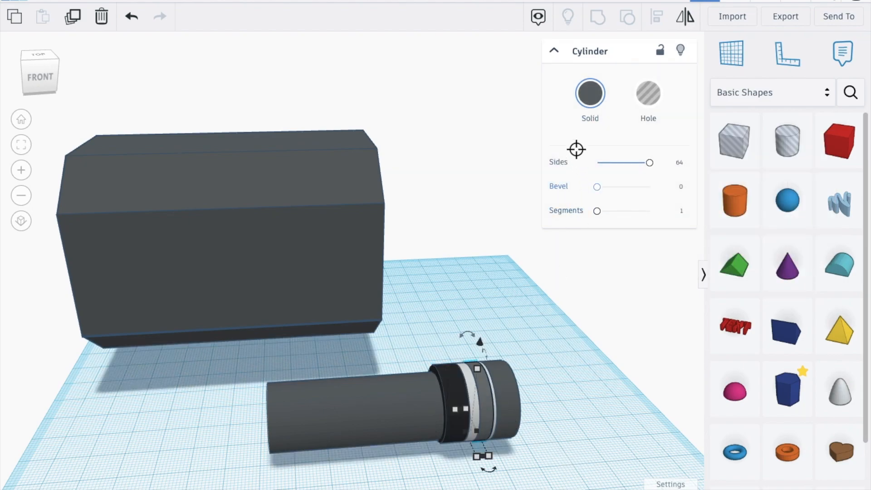
pyautogui.click(590, 104)
pyautogui.click(818, 228)
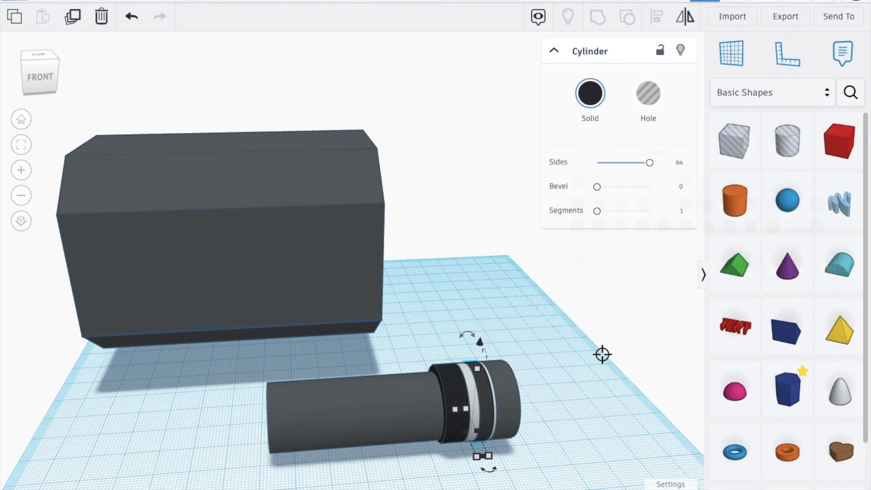
pyautogui.click(511, 392)
pyautogui.click(585, 95)
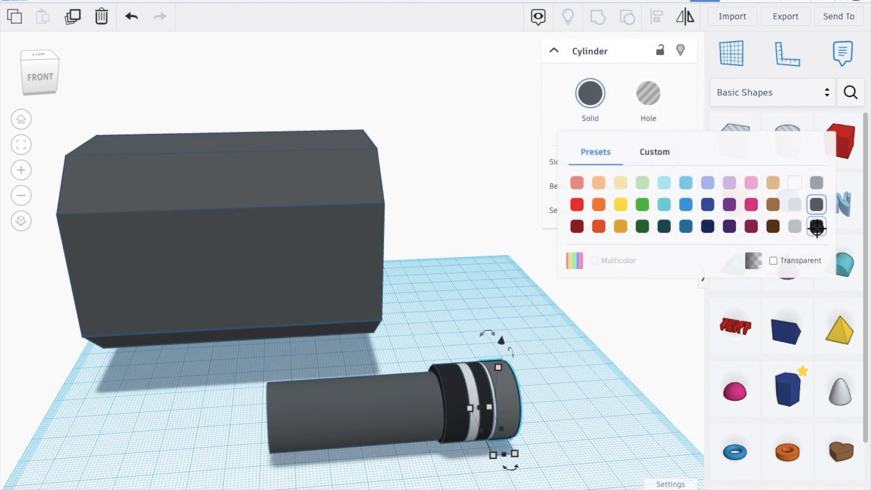
pyautogui.click(817, 228)
pyautogui.click(492, 352)
# Duplicate the five end rings together and move the copy along the axis to the long cylinder's opposite end
pyautogui.moveTo(445, 349); pyautogui.dragTo(566, 366)
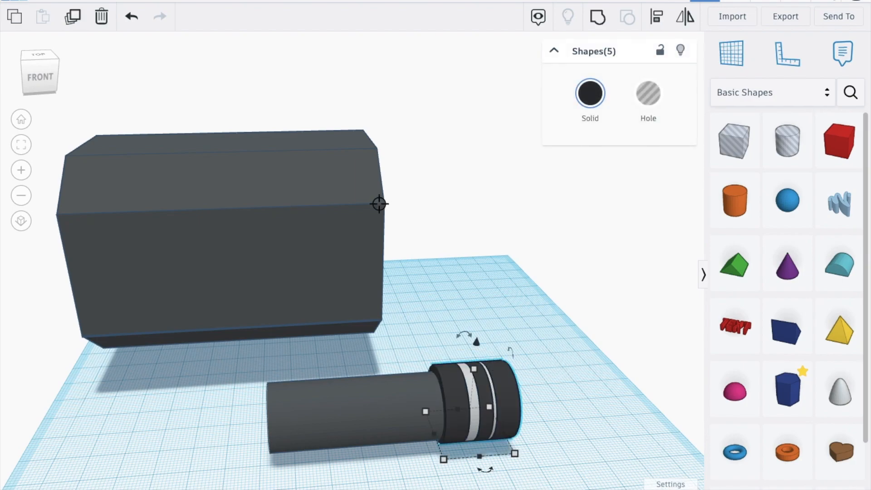
pyautogui.press('Left')
pyautogui.press('Left')
pyautogui.press('Left')
pyautogui.press('Left')
pyautogui.press('Left')
pyautogui.press('Left')
pyautogui.press('Left')
pyautogui.press('Left')
pyautogui.press('Left')
pyautogui.press('Left')
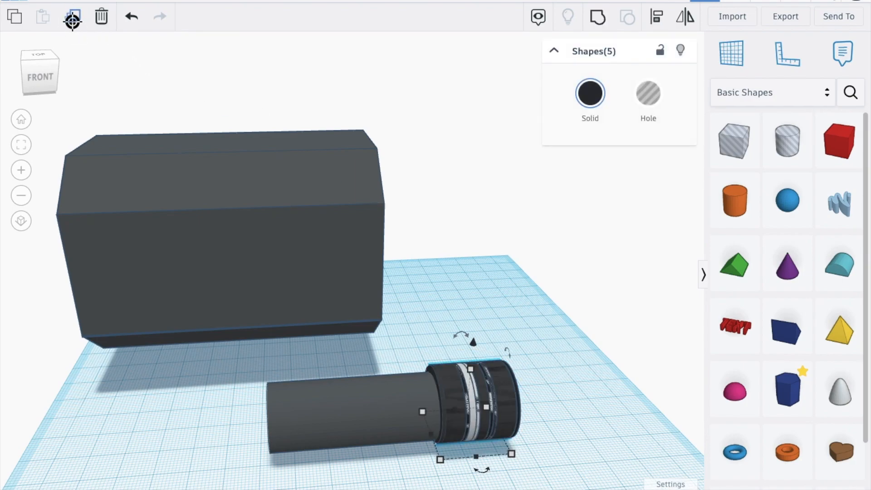
pyautogui.press('Left')
pyautogui.press('Left')
pyautogui.press('Left')
pyautogui.press('Left')
pyautogui.press('Left')
pyautogui.press('Left')
pyautogui.press('Left')
pyautogui.press('Left')
pyautogui.press('Left')
pyautogui.press('Left')
pyautogui.press('Left')
pyautogui.press('Left')
pyautogui.press('Left')
pyautogui.press('Left')
pyautogui.press('Left')
pyautogui.press('Left')
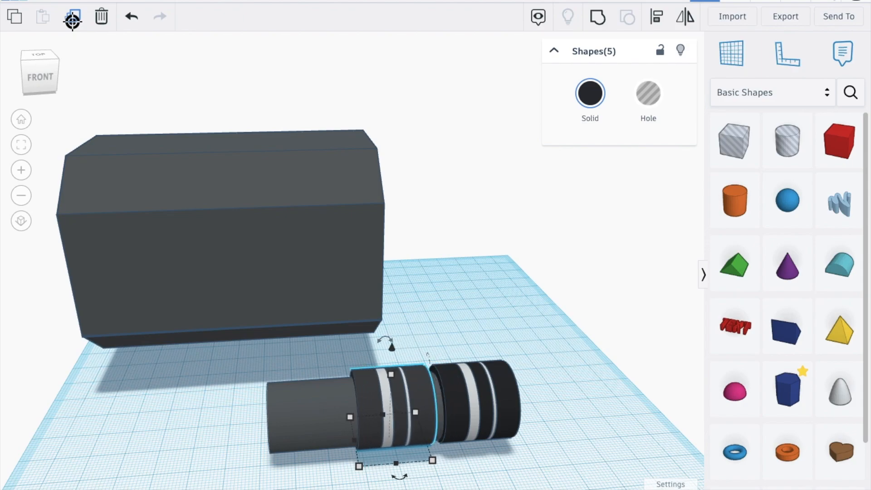
pyautogui.press('Left')
pyautogui.press('Left')
pyautogui.press('Left')
pyautogui.press('Left')
pyautogui.press('Left')
pyautogui.press('Left')
pyautogui.press('Left')
pyautogui.press('Left')
pyautogui.press('Left')
pyautogui.press('Left')
pyautogui.press('Left')
pyautogui.press('Left')
pyautogui.press('Left')
pyautogui.press('Left')
pyautogui.press('Left')
pyautogui.press('Left')
pyautogui.press('Left')
pyautogui.press('Left')
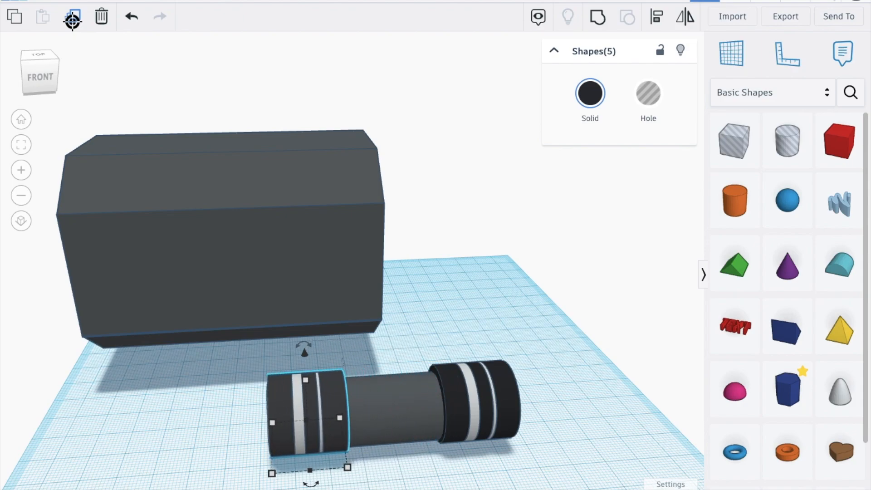
pyautogui.press('Left')
pyautogui.press('Left')
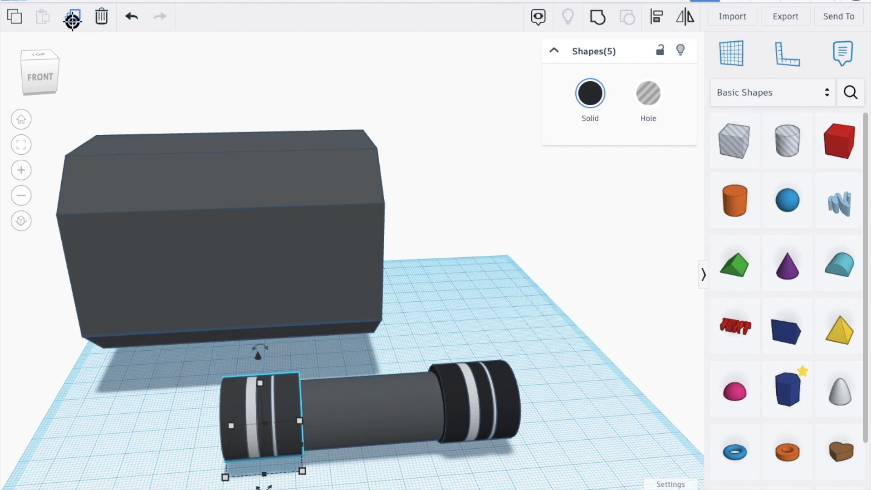
# Mirror the copied ring set along the cylinder's axis so its bands face the opposite way
pyautogui.click(688, 26)
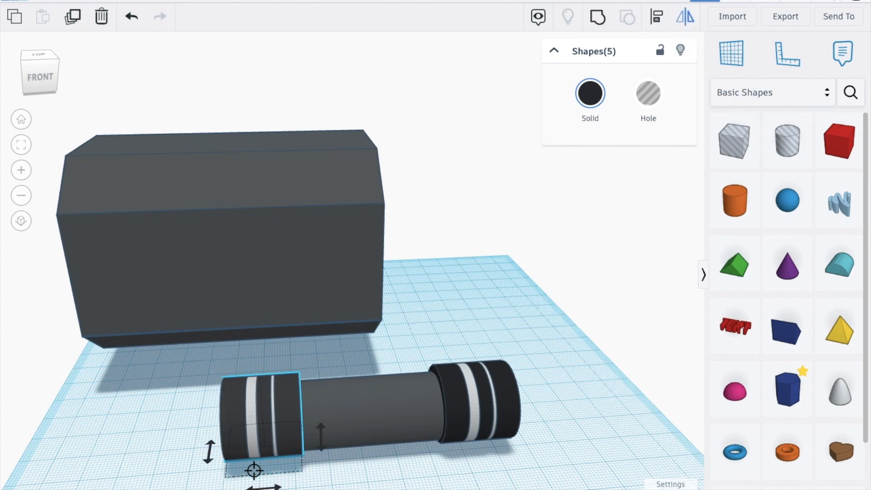
pyautogui.click(263, 485)
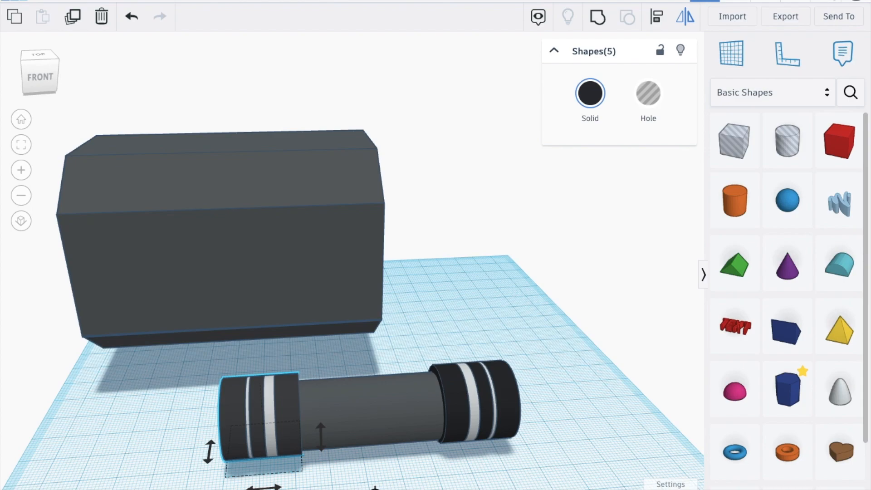
pyautogui.click(368, 489)
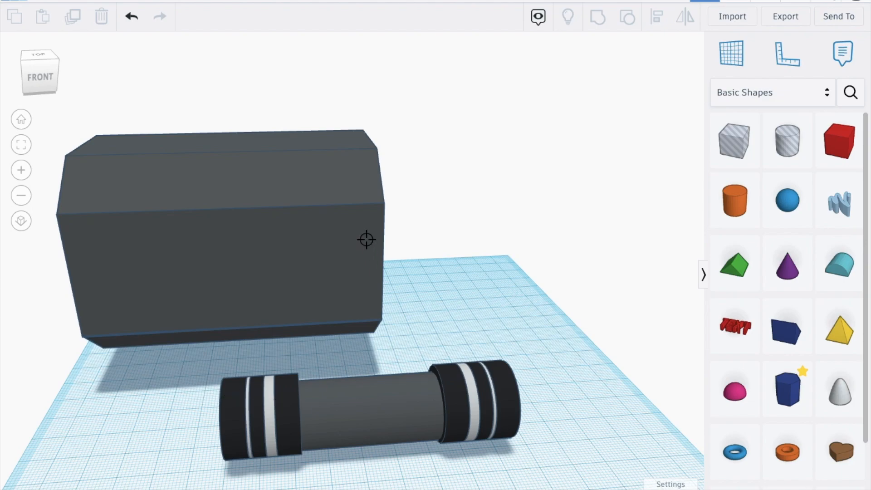
# Select the long cylinder with both ring sets and centre-align all 11 shapes in depth and height
pyautogui.moveTo(176, 387); pyautogui.dragTo(567, 444)
pyautogui.moveTo(49, 72); pyautogui.dragTo(43, 71)
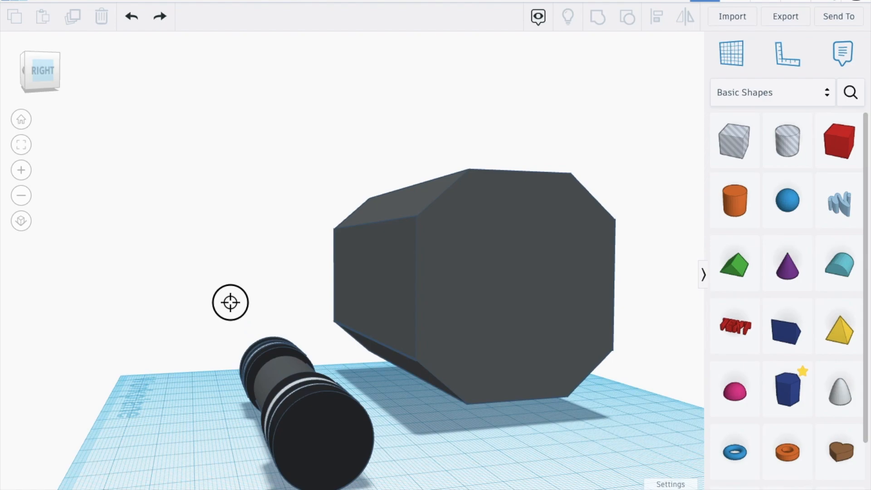
pyautogui.moveTo(231, 302); pyautogui.dragTo(321, 489)
pyautogui.moveTo(56, 80); pyautogui.dragTo(73, 83)
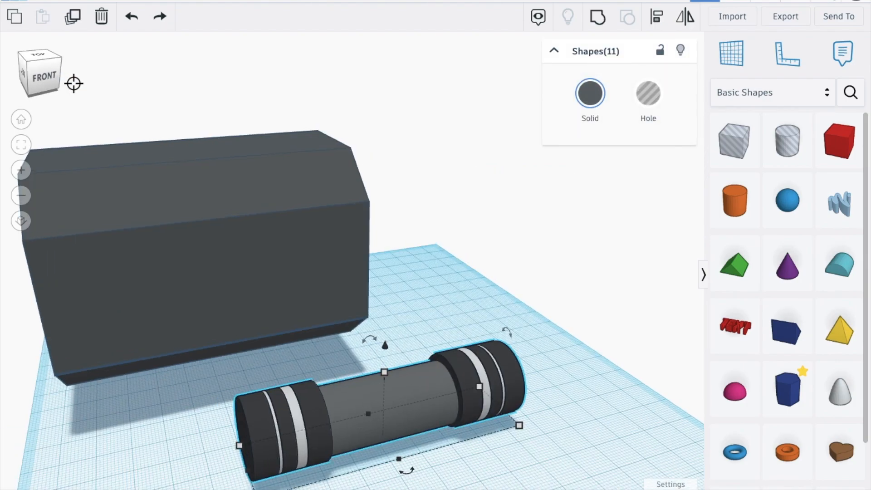
pyautogui.click(652, 13)
pyautogui.click(230, 474)
pyautogui.click(539, 391)
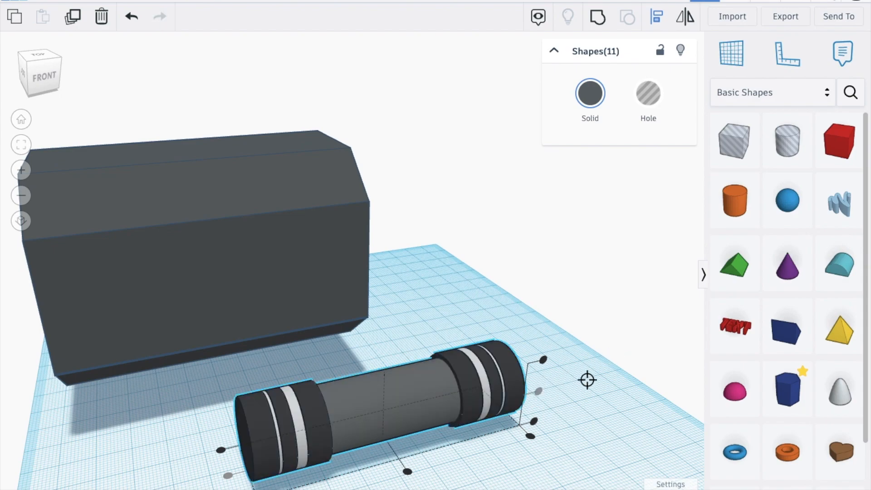
pyautogui.click(633, 368)
pyautogui.click(34, 73)
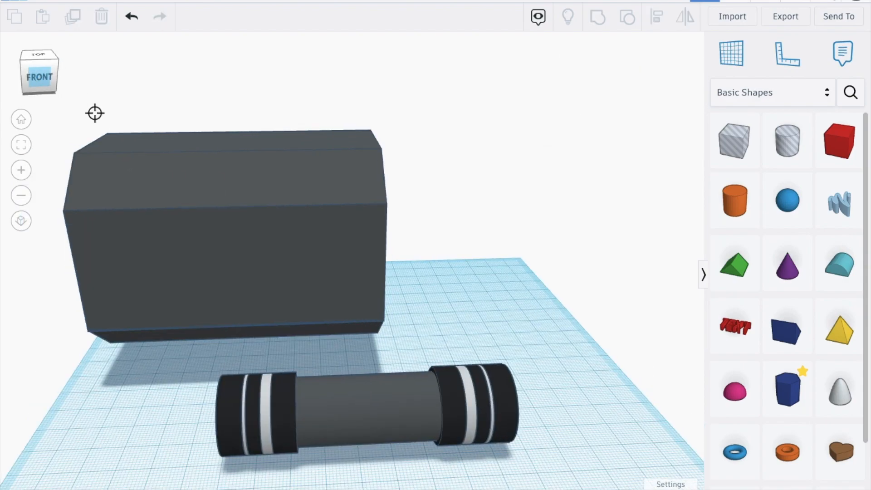
# Scale the long middle cylinder down slightly in proportion and centre-align all 11 handle shapes
pyautogui.click(356, 383)
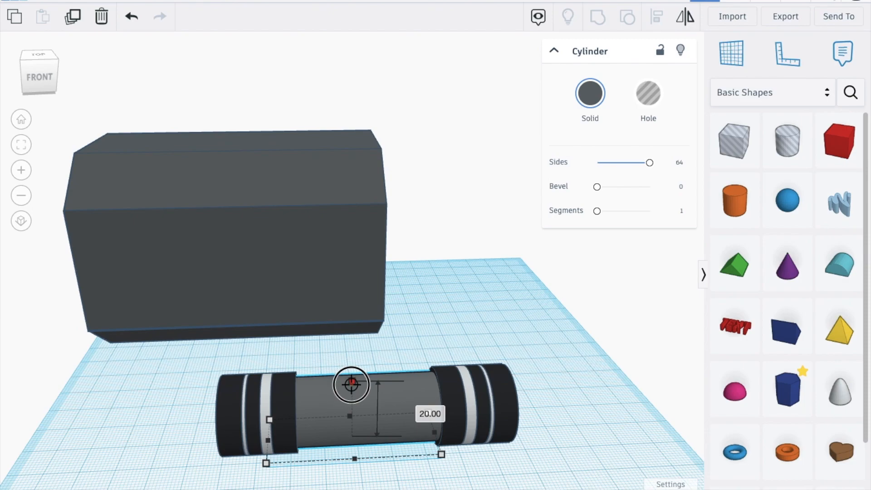
pyautogui.keyDown('shift'); pyautogui.moveTo(351, 385); pyautogui.dragTo(351, 386); pyautogui.keyUp('shift')
pyautogui.moveTo(563, 407); pyautogui.dragTo(136, 443)
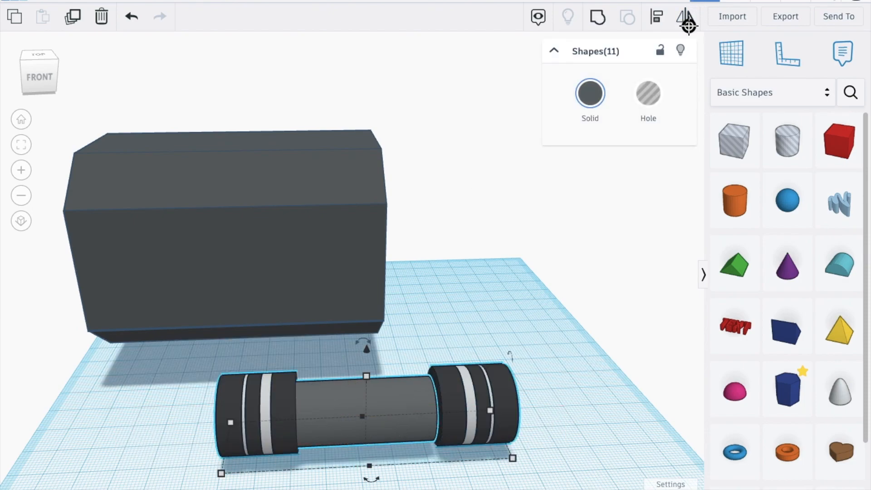
pyautogui.click(658, 20)
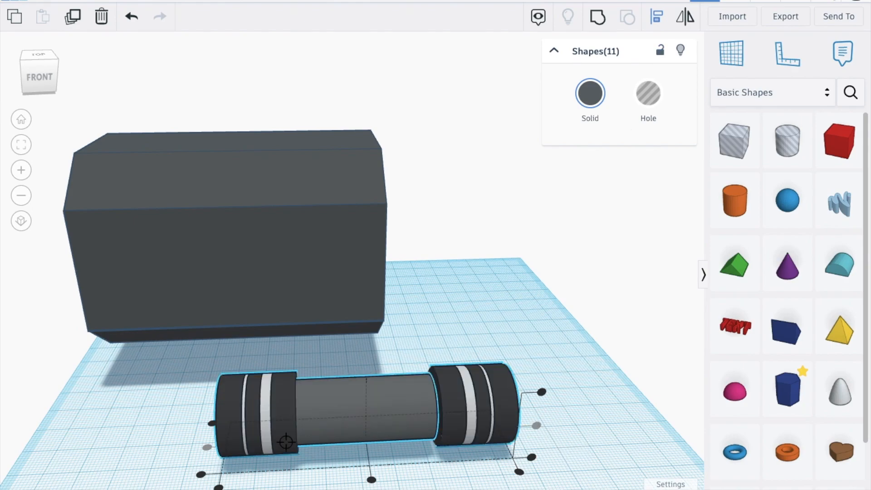
pyautogui.click(585, 396)
pyautogui.click(389, 397)
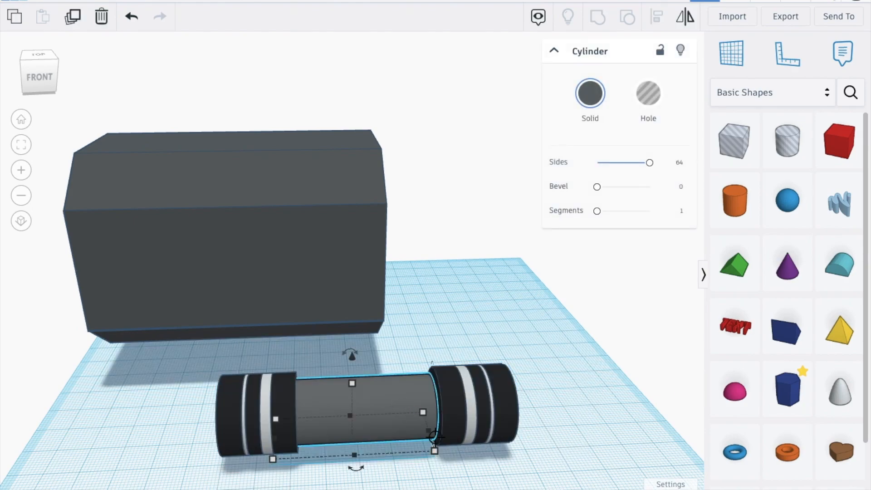
pyautogui.click(638, 378)
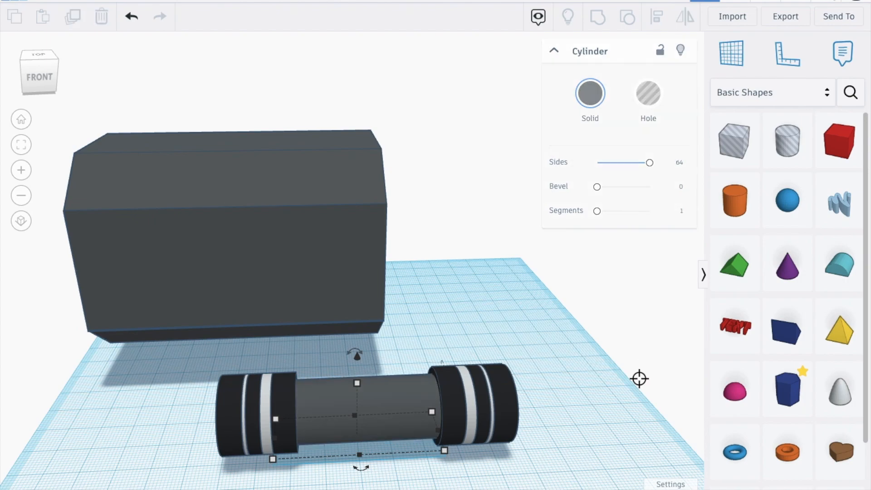
# Add a flat box hole beside the handle, stretch it to 92 mm long and nudge its edge into the handle's side
pyautogui.moveTo(747, 150); pyautogui.dragTo(244, 475)
pyautogui.moveTo(242, 428); pyautogui.dragTo(550, 448)
pyautogui.moveTo(33, 69); pyautogui.dragTo(12, 66)
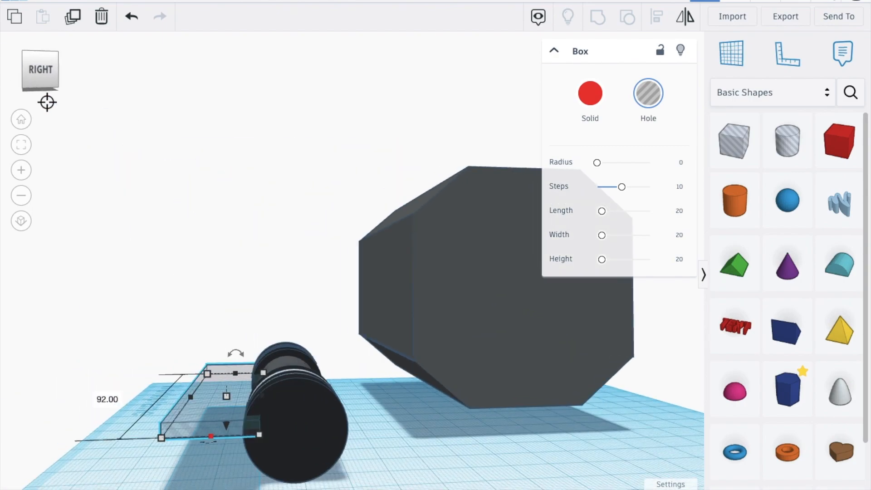
pyautogui.press('Left')
pyautogui.press('Left')
pyautogui.press('Right')
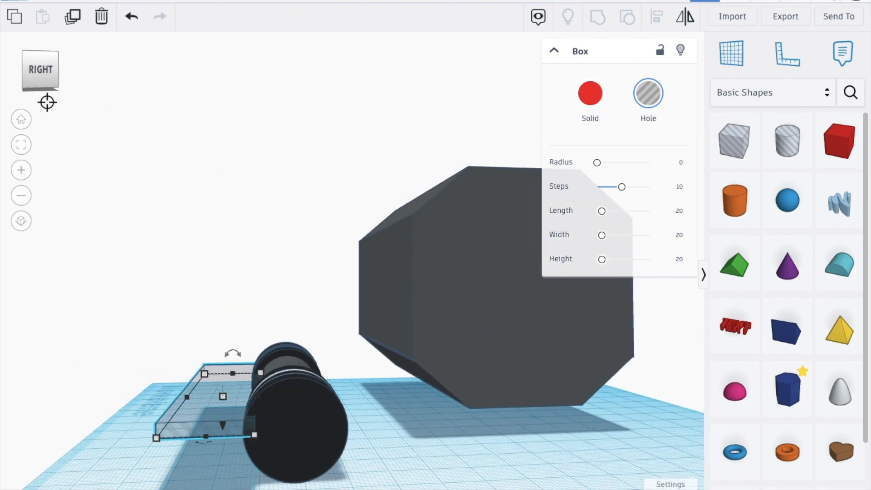
# Select the box hole with the 11 handle shapes and centre-align them in height
pyautogui.hotkey('ctrl', 'a')
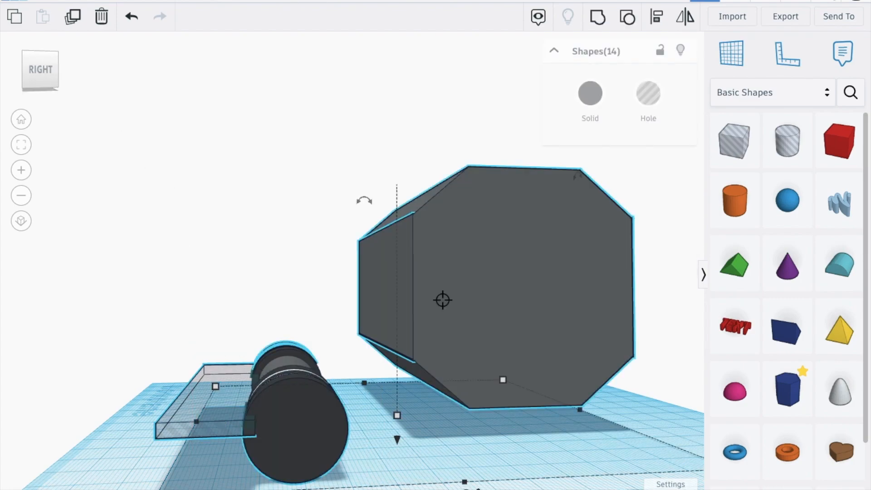
pyautogui.moveTo(180, 242); pyautogui.dragTo(291, 475)
pyautogui.click(658, 17)
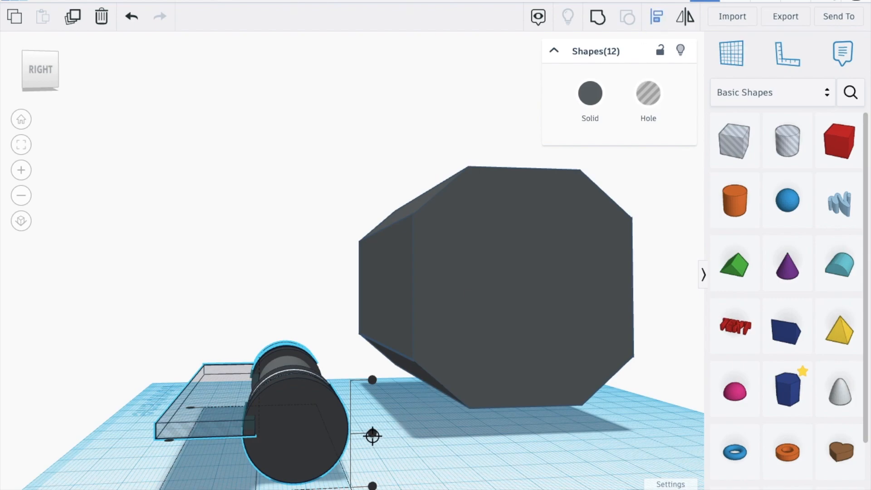
pyautogui.click(372, 437)
pyautogui.click(363, 424)
# Duplicate the box hole and move the copy across the handle so it cuts equally into the opposite side
pyautogui.click(193, 400)
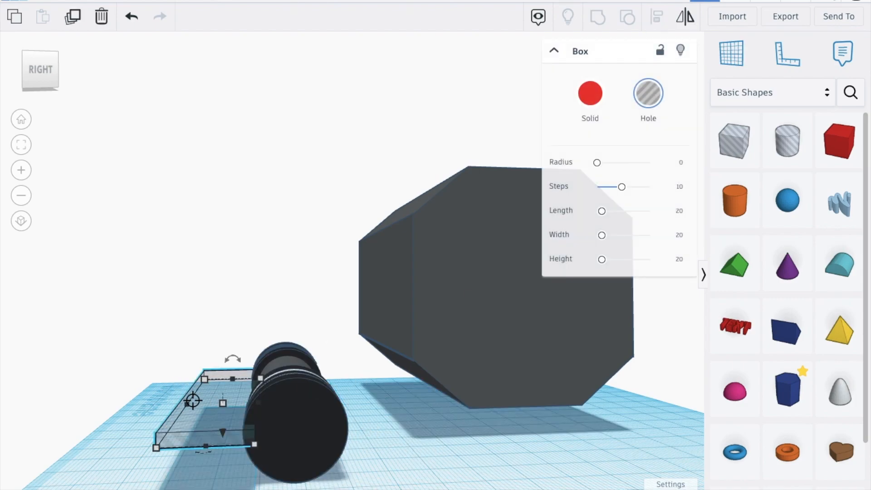
pyautogui.click(71, 25)
pyautogui.press('Right')
pyautogui.press('Right')
pyautogui.press('Right')
pyautogui.press('Right')
pyautogui.press('Right')
pyautogui.press('Right')
pyautogui.press('Right')
pyautogui.press('Right')
pyautogui.press('Right')
pyautogui.press('Right')
pyautogui.press('Right')
pyautogui.press('Right')
pyautogui.press('Right')
pyautogui.press('Right')
pyautogui.press('Right')
pyautogui.press('Right')
pyautogui.press('Right')
pyautogui.press('Right')
pyautogui.press('Right')
pyautogui.press('Right')
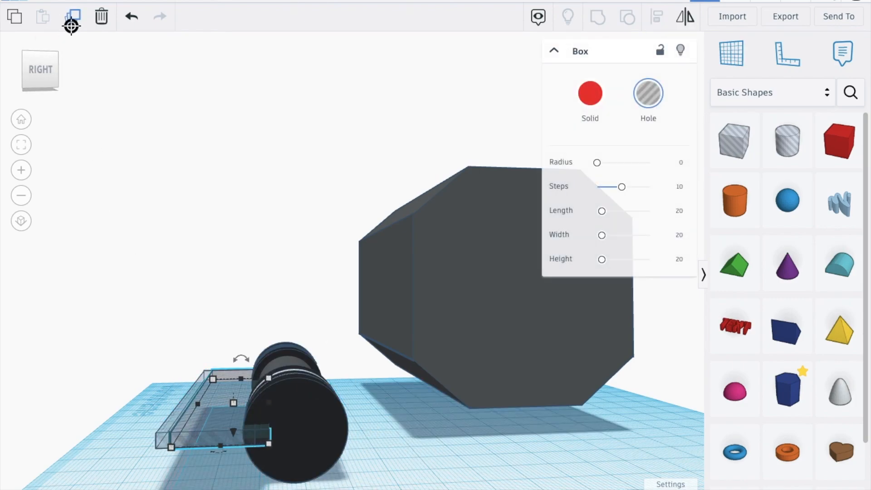
pyautogui.press('Right')
pyautogui.press('Right')
pyautogui.press('Right')
pyautogui.press('Right')
pyautogui.press('Right')
pyautogui.press('Right')
pyautogui.press('Right')
pyautogui.press('Right')
pyautogui.press('Right')
pyautogui.press('Right')
pyautogui.press('Right')
pyautogui.press('Right')
pyautogui.press('Right')
pyautogui.press('Right')
pyautogui.press('Right')
pyautogui.press('Right')
pyautogui.press('Right')
pyautogui.press('Right')
pyautogui.press('Right')
pyautogui.press('Right')
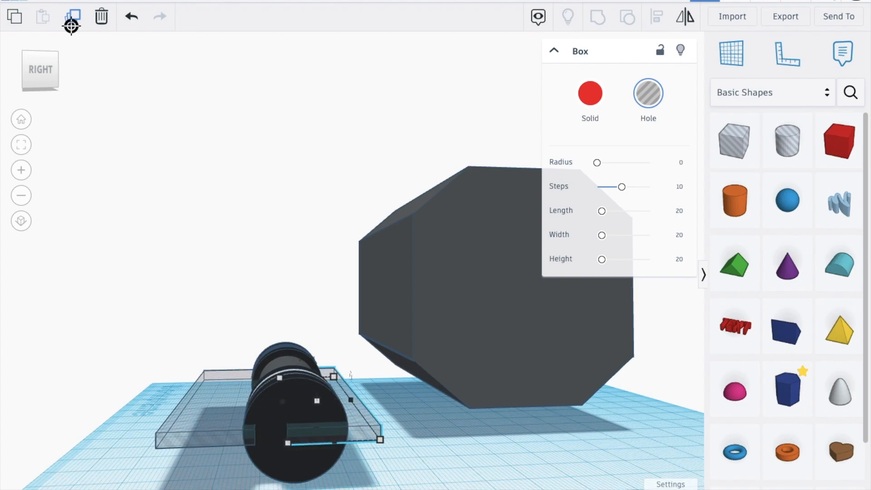
pyautogui.press('Right')
pyautogui.press('Right')
pyautogui.press('Right')
pyautogui.press('Right')
pyautogui.press('Right')
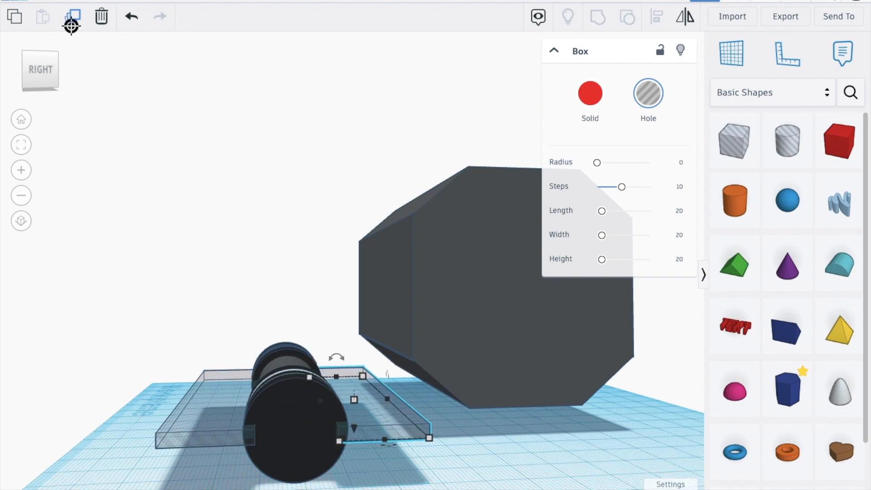
pyautogui.click(184, 152)
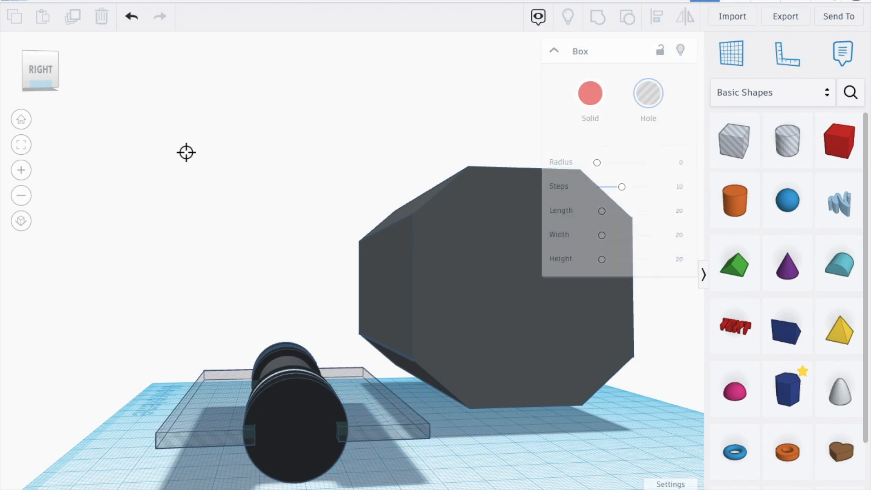
# Group the handle with both box holes to cut the side grooves, and set the group to Multicolor
pyautogui.moveTo(42, 74); pyautogui.dragTo(87, 84)
pyautogui.moveTo(368, 212); pyautogui.dragTo(491, 346)
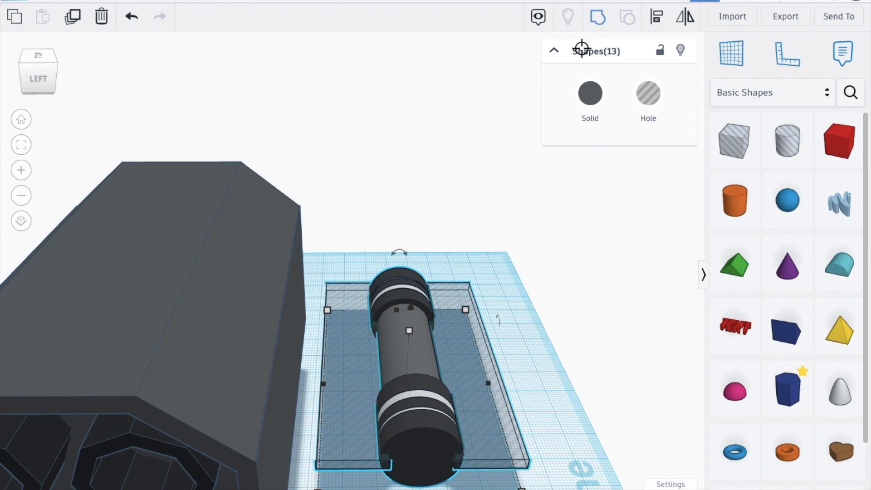
pyautogui.hotkey('ctrl', 'g')
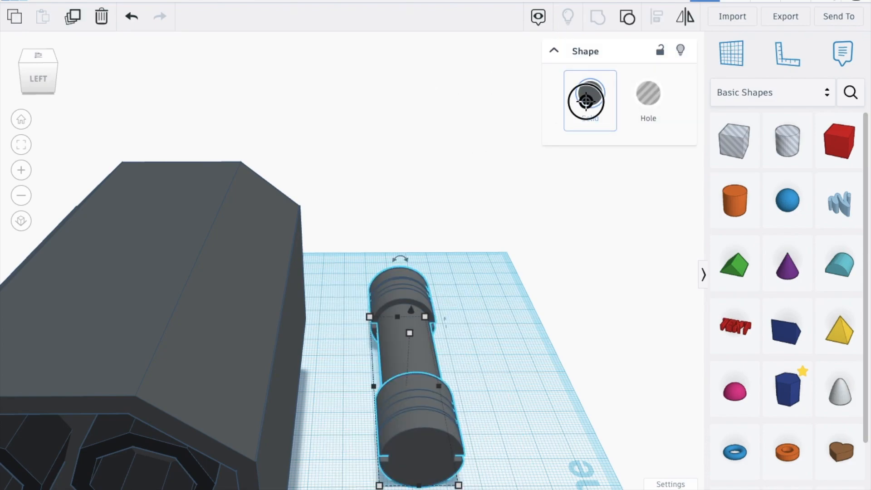
pyautogui.click(586, 101)
pyautogui.click(594, 263)
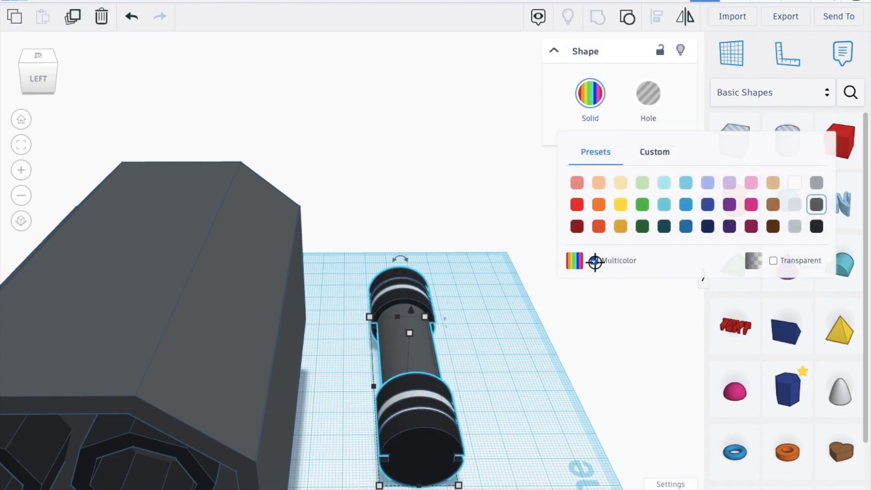
pyautogui.click(457, 179)
# Move the grooved handle to the octagonal body's closed end and raise it to the level of the end face
pyautogui.moveTo(54, 70); pyautogui.dragTo(34, 68)
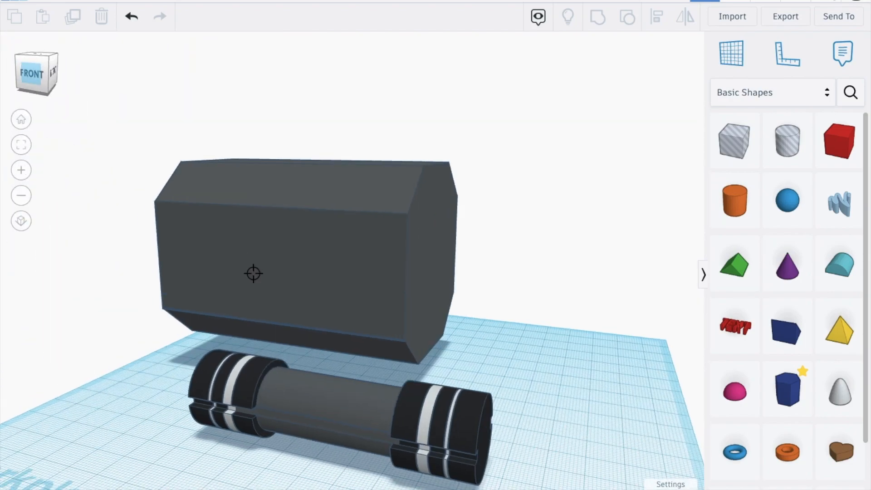
pyautogui.click(303, 391)
pyautogui.moveTo(300, 396); pyautogui.dragTo(504, 353)
pyautogui.moveTo(526, 314); pyautogui.dragTo(522, 173)
pyautogui.press('Down')
pyautogui.press('Down')
pyautogui.press('Down')
pyautogui.press('Down')
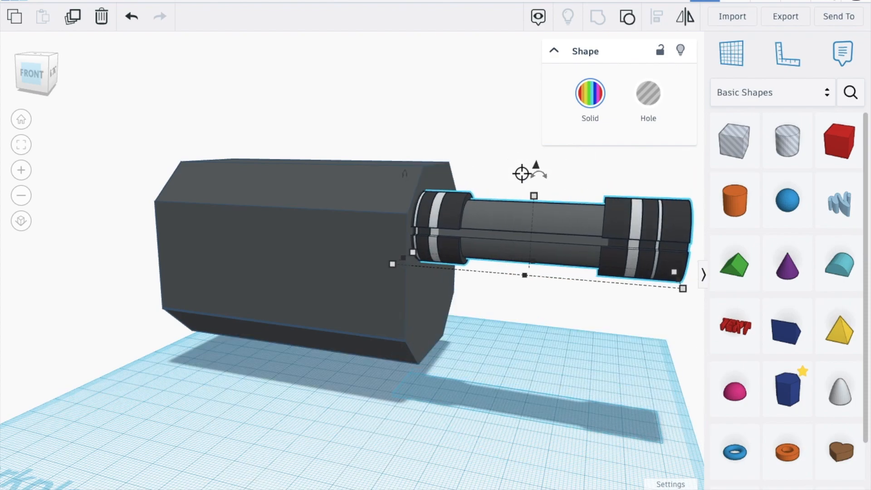
# Nudge the handle along its axis so its inner end sits against the body's end face
pyautogui.moveTo(43, 65)
pyautogui.mouseDown()
pyautogui.moveTo(35, 67)
pyautogui.moveTo(47, 68)
pyautogui.mouseUp()
pyautogui.press('Right')
pyautogui.press('Right')
pyautogui.press('Right')
pyautogui.press('Right')
pyautogui.press('Right')
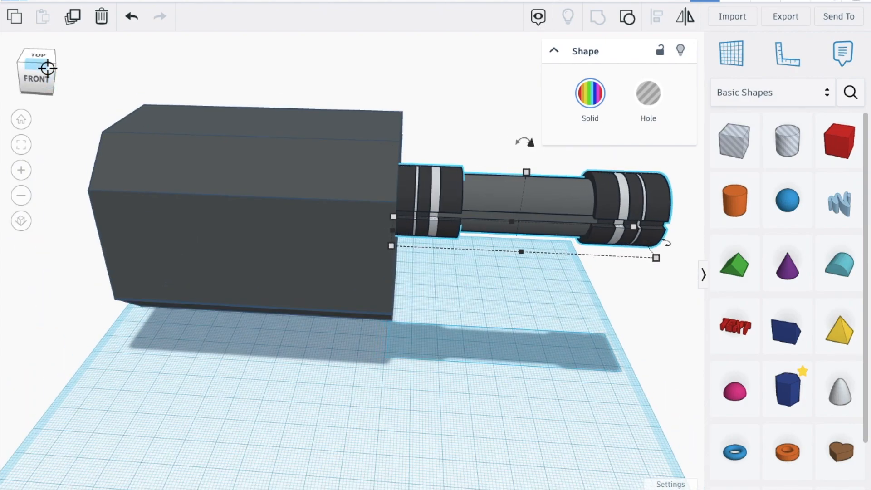
pyautogui.press('Left')
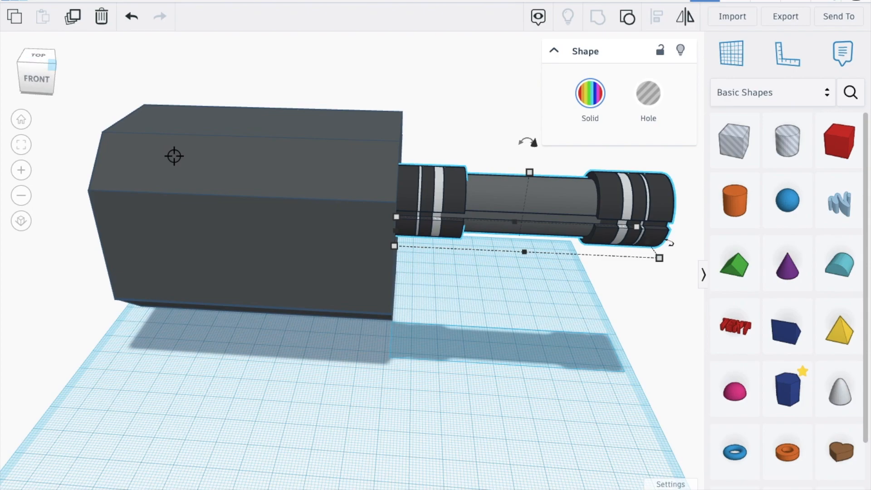
# Scale the handle down slightly in proportion and slide it back against the body's end face
pyautogui.click(529, 173)
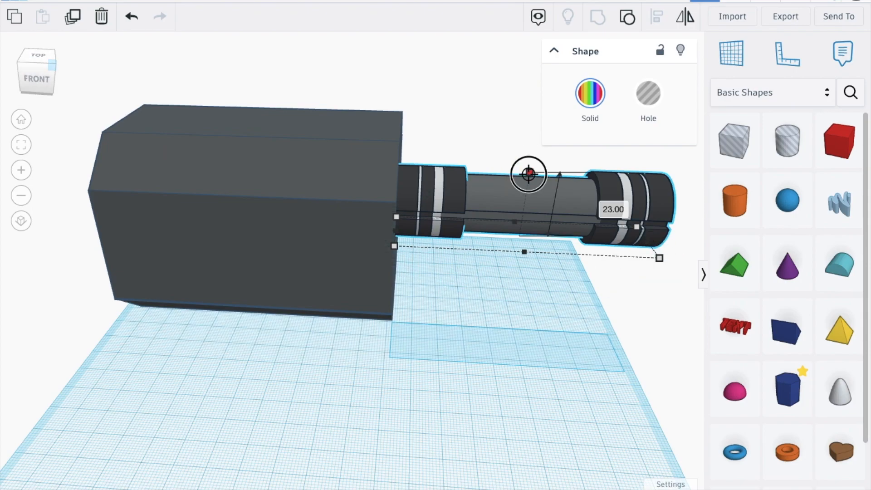
pyautogui.moveTo(528, 179); pyautogui.dragTo(528, 181)
pyautogui.press('Left')
pyautogui.press('Left')
pyautogui.press('Left')
pyautogui.press('Left')
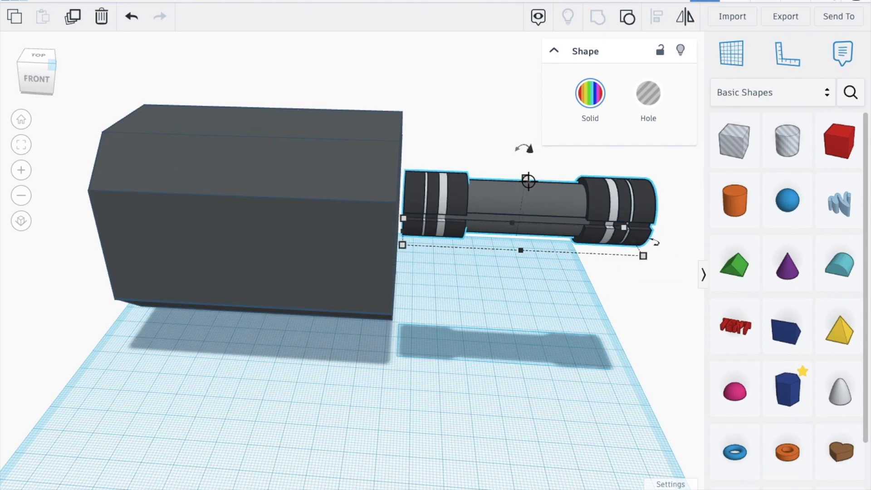
pyautogui.moveTo(34, 73)
pyautogui.mouseDown()
pyautogui.moveTo(19, 74)
pyautogui.moveTo(39, 81)
pyautogui.mouseUp()
pyautogui.moveTo(606, 205); pyautogui.dragTo(571, 204)
pyautogui.click(497, 159)
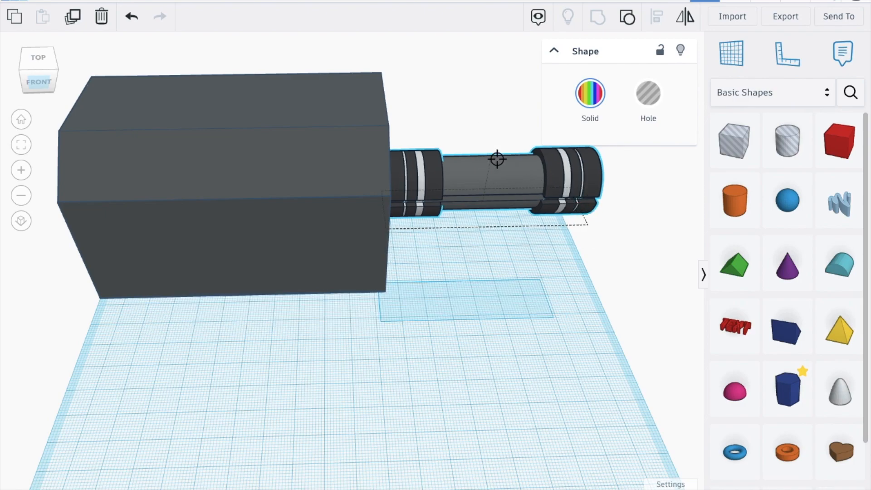
pyautogui.click(121, 19)
# Duplicate the handle and move the copy sideways to the other side of the body's end face
pyautogui.moveTo(33, 69); pyautogui.dragTo(7, 64)
pyautogui.click(446, 349)
pyautogui.scroll(-3, 446, 349)
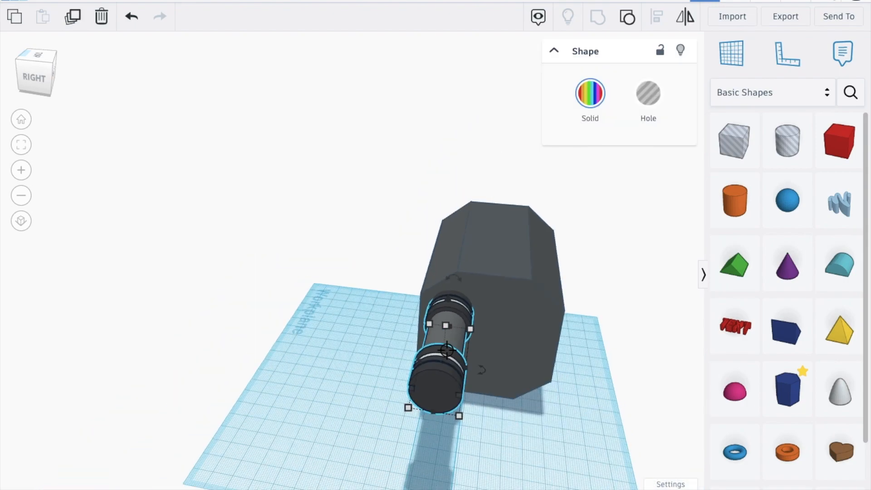
pyautogui.hotkey('ctrl', 'd')
pyautogui.press('Right')
pyautogui.press('Right')
pyautogui.press('Right')
pyautogui.press('Right')
pyautogui.press('Right')
pyautogui.press('Right')
pyautogui.press('Right')
pyautogui.press('Right')
pyautogui.press('Right')
pyautogui.press('Right')
pyautogui.press('Right')
pyautogui.press('Right')
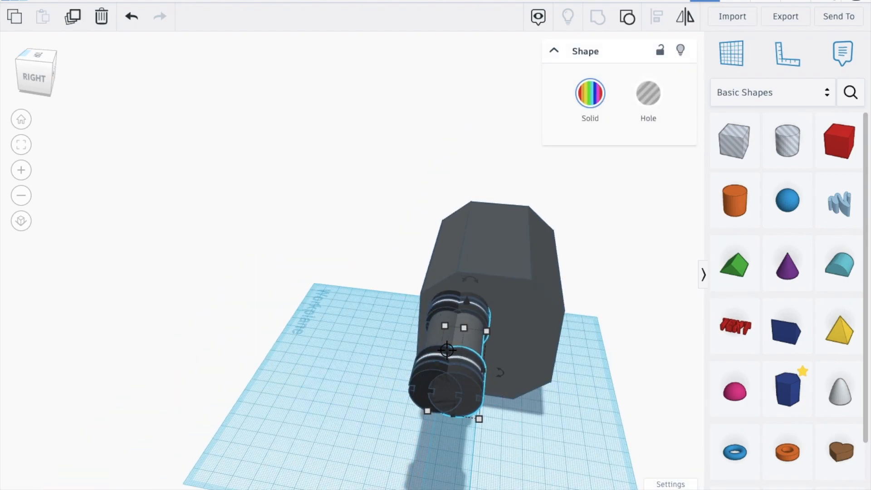
pyautogui.press('Right')
pyautogui.press('Right')
pyautogui.press('Right')
pyautogui.press('Right')
pyautogui.press('Right')
pyautogui.press('Right')
pyautogui.press('Right')
pyautogui.press('Right')
pyautogui.press('Right')
pyautogui.press('Right')
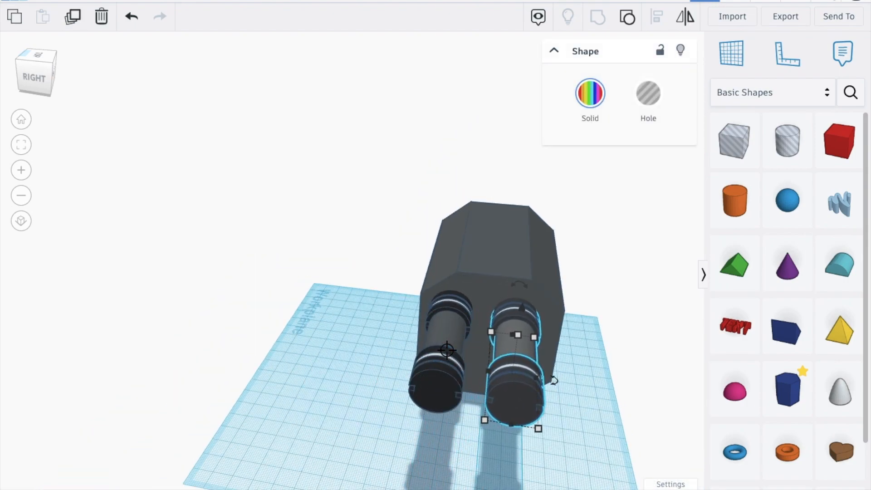
pyautogui.press('Left')
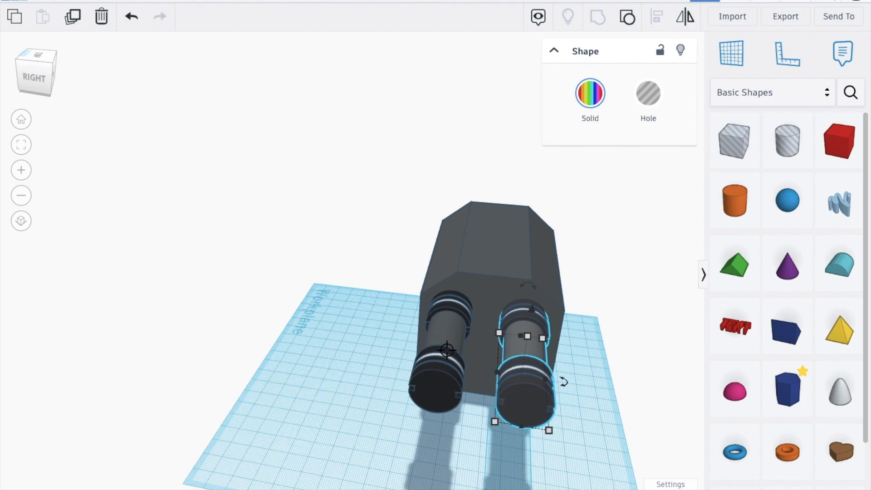
# Group the two side-by-side handles and raise the pair slightly on the body's end face
pyautogui.click(446, 360)
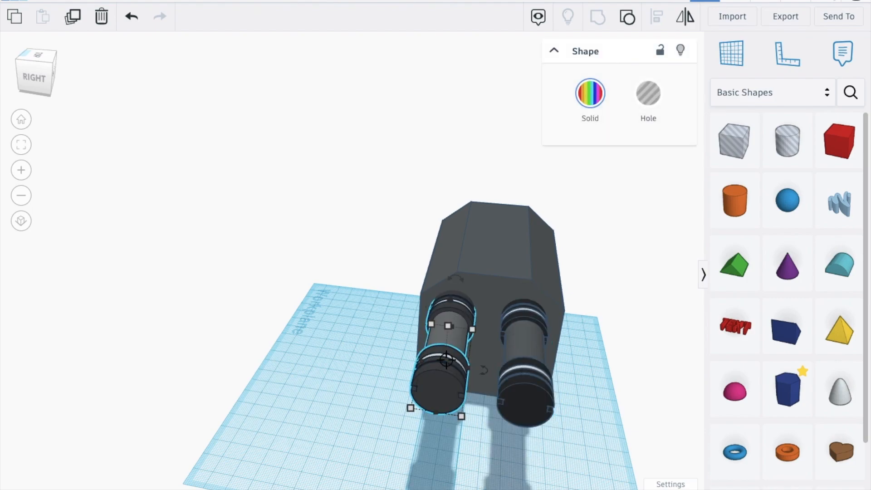
pyautogui.keyDown('shift'); pyautogui.click(512, 383); pyautogui.keyUp('shift')
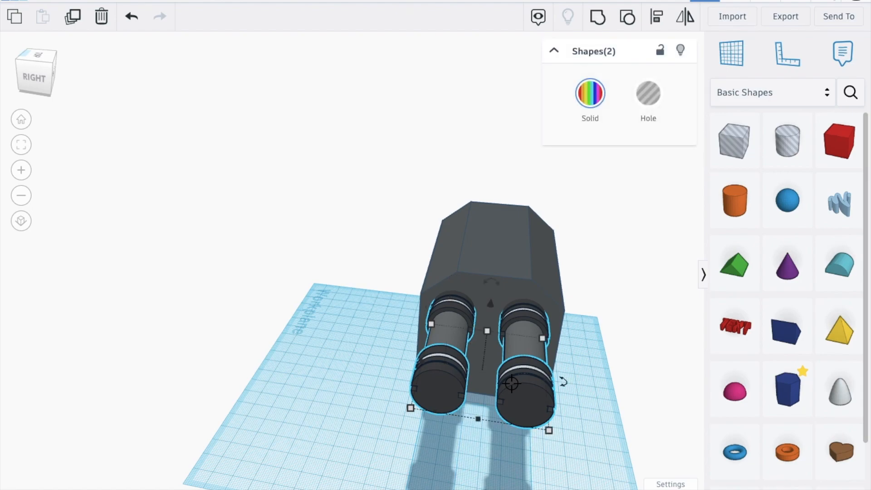
pyautogui.hotkey('ctrl', 'g')
pyautogui.moveTo(493, 303)
pyautogui.mouseDown()
pyautogui.moveTo(491, 324)
pyautogui.moveTo(491, 297)
pyautogui.mouseUp()
pyautogui.click(491, 298)
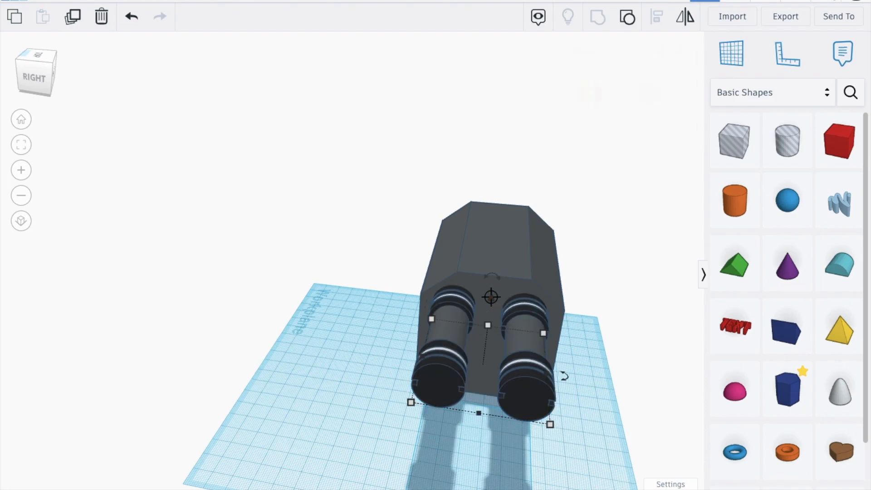
# Duplicate the handle pair and lower the copy to form a second row beneath the first
pyautogui.click(43, 72)
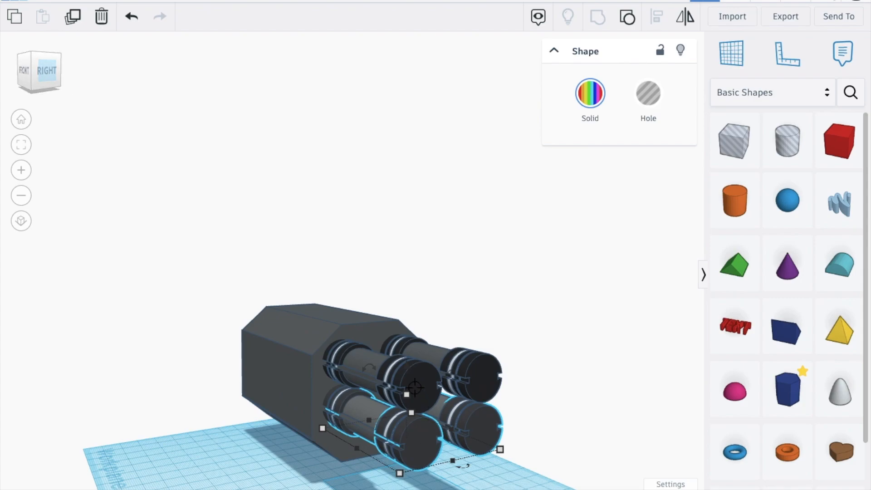
pyautogui.moveTo(405, 367); pyautogui.dragTo(26, 109)
pyautogui.click(46, 71)
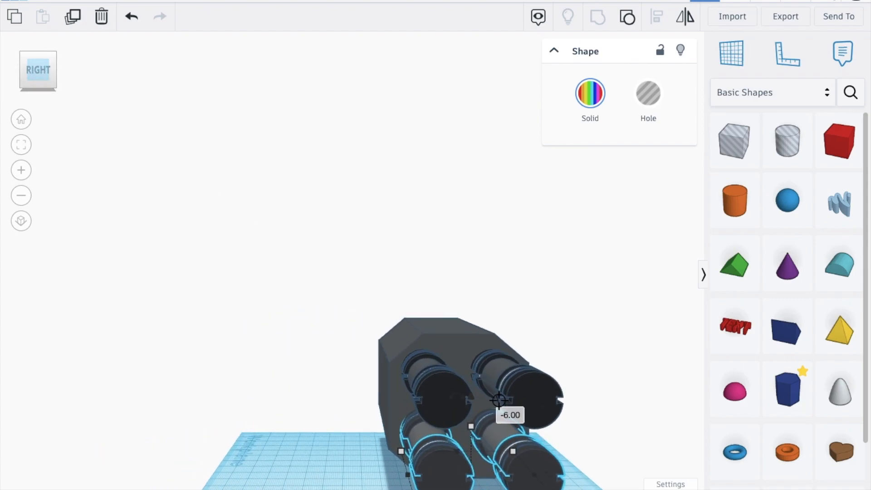
# Lower the bottom row handle pair on the body's end face by 1 mm
pyautogui.moveTo(314, 246); pyautogui.dragTo(657, 447)
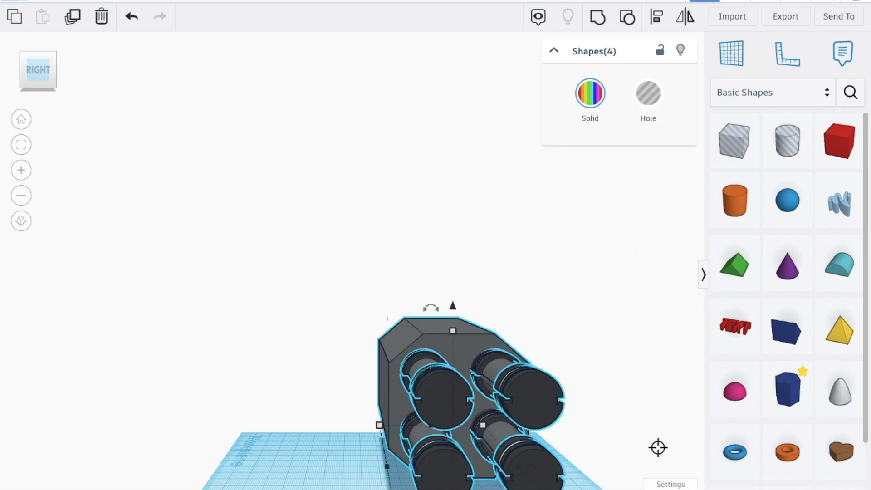
pyautogui.click(20, 143)
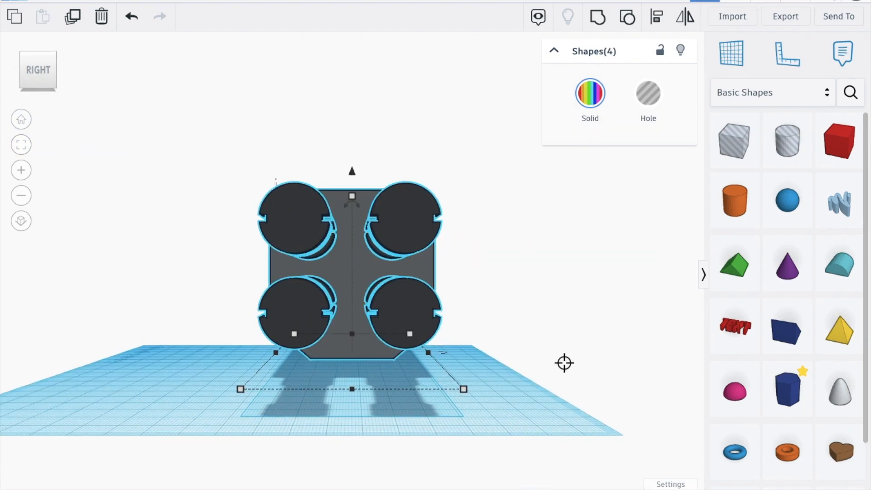
pyautogui.click(486, 336)
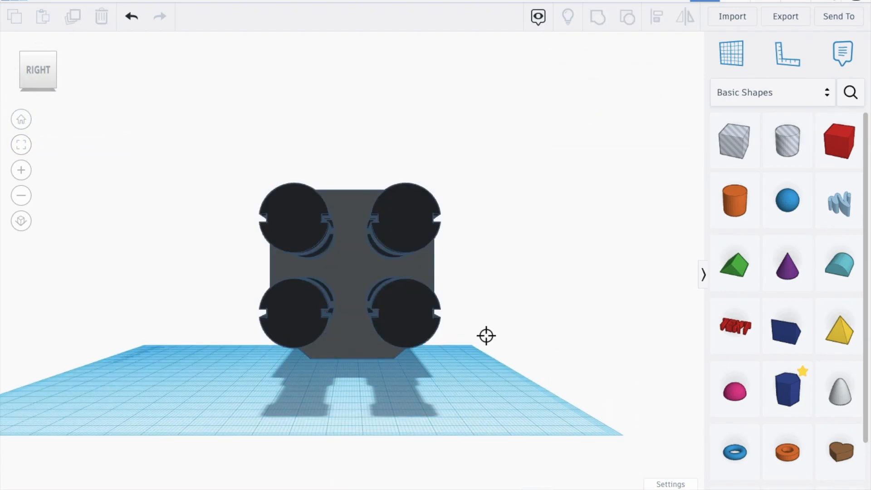
pyautogui.click(425, 311)
pyautogui.moveTo(347, 242); pyautogui.dragTo(349, 247)
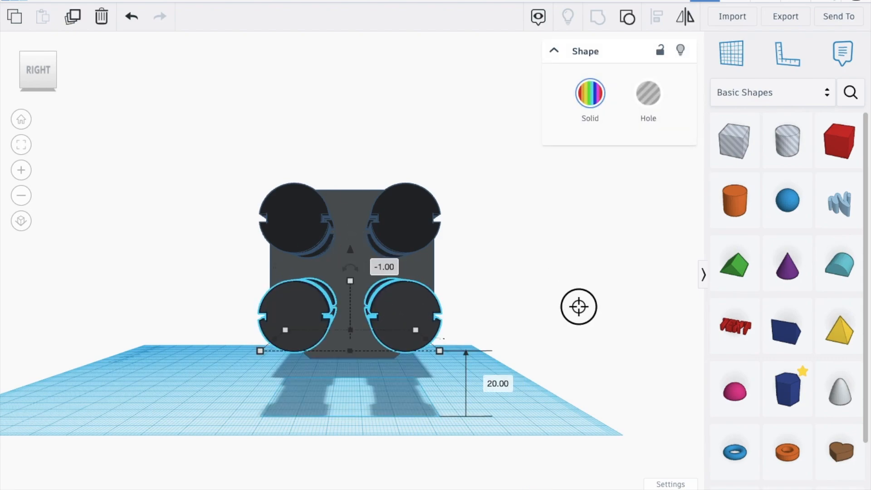
pyautogui.click(579, 306)
# Combine the upper and lower handle pairs into one group of four handles
pyautogui.click(278, 202)
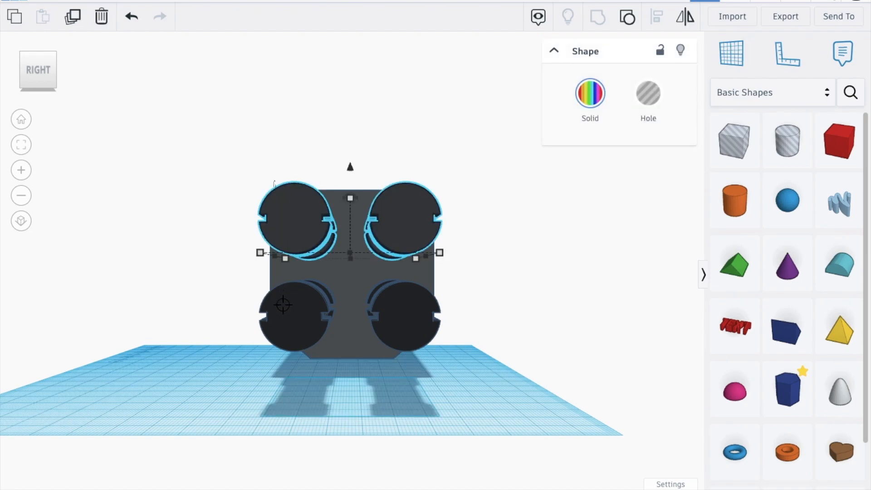
pyautogui.keyDown('shift'); pyautogui.click(281, 302); pyautogui.keyUp('shift')
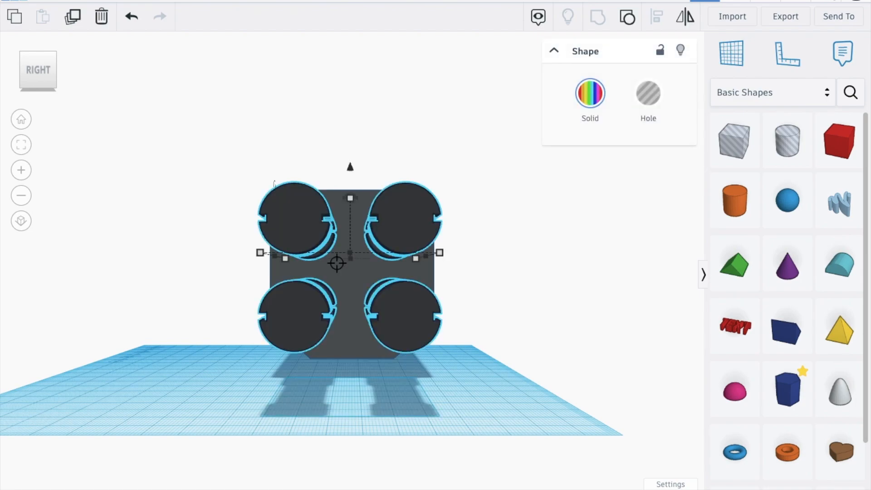
pyautogui.click(630, 21)
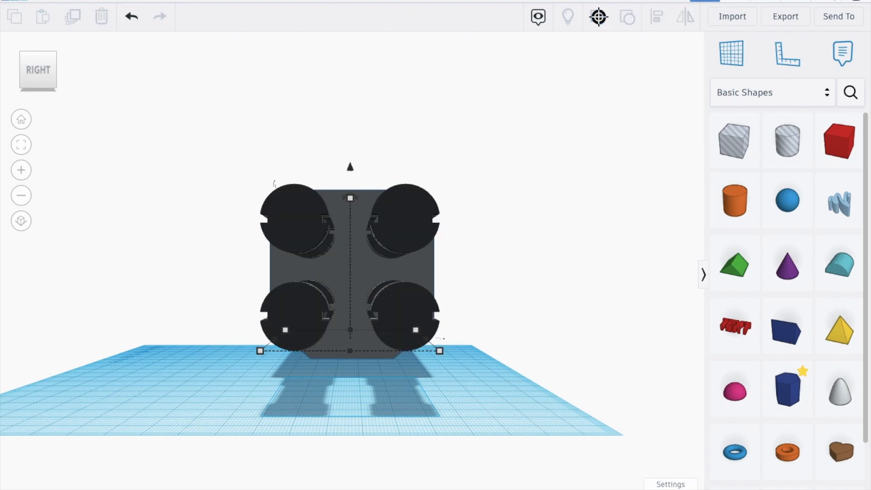
# Align the four-handle group with the body and its tubes, centring them across the width and in height
pyautogui.moveTo(45, 80)
pyautogui.mouseDown()
pyautogui.moveTo(56, 83)
pyautogui.moveTo(45, 77)
pyautogui.moveTo(50, 85)
pyautogui.mouseUp()
pyautogui.moveTo(168, 121); pyautogui.dragTo(534, 485)
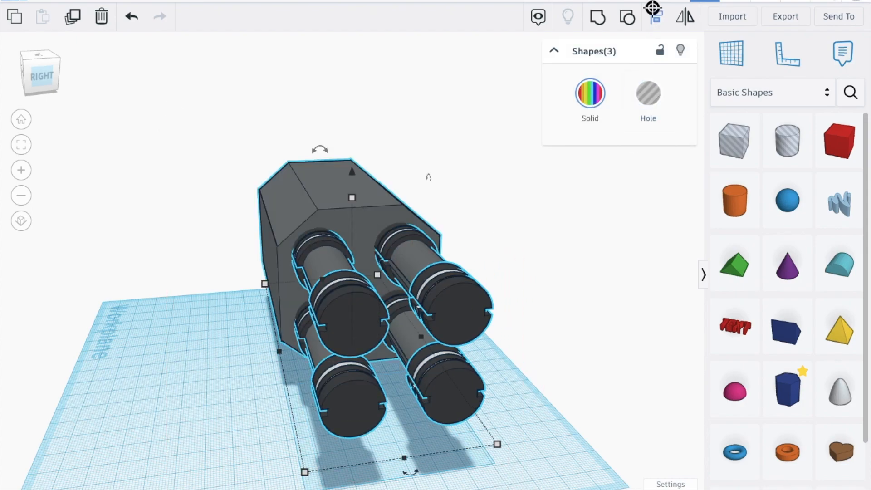
pyautogui.press('l')
pyautogui.click(410, 473)
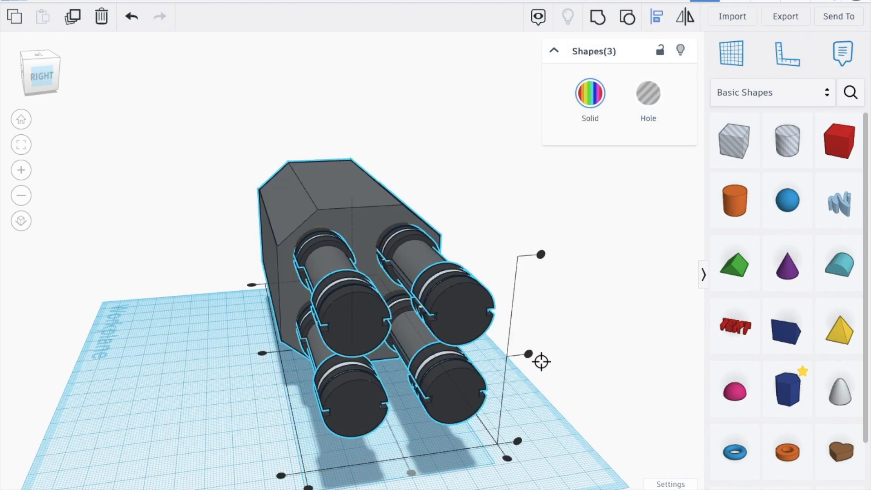
pyautogui.click(529, 353)
pyautogui.click(145, 294)
# Duplicate the octagonal body and shorten the copy lengthwise
pyautogui.moveTo(53, 66); pyautogui.dragTo(70, 66)
pyautogui.click(225, 225)
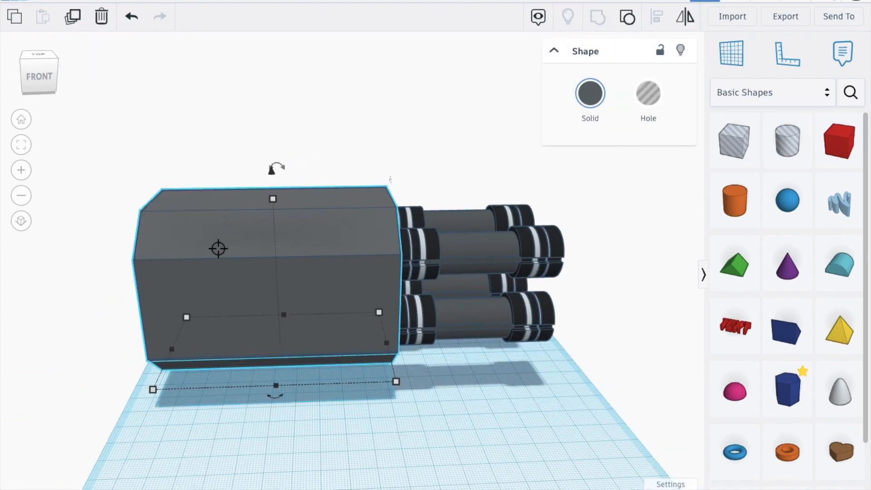
pyautogui.moveTo(171, 349); pyautogui.dragTo(280, 359)
# Move the shortened body copy lengthwise to the far side of the handles so its recessed end covers their tips
pyautogui.moveTo(390, 179); pyautogui.dragTo(625, 177)
pyautogui.press('Right')
pyautogui.press('Right')
pyautogui.press('Right')
pyautogui.press('Right')
pyautogui.press('Right')
pyautogui.press('Right')
pyautogui.press('Right')
pyautogui.press('Right')
pyautogui.press('Right')
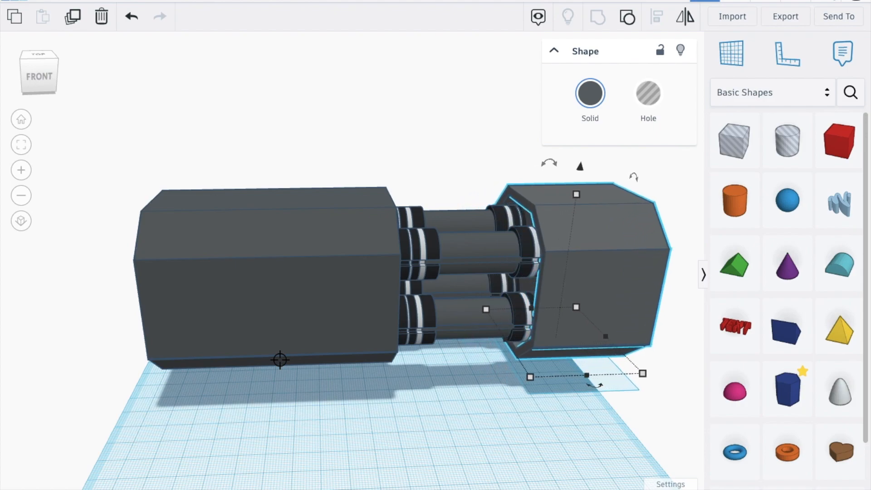
pyautogui.press('Left')
pyautogui.press('Left')
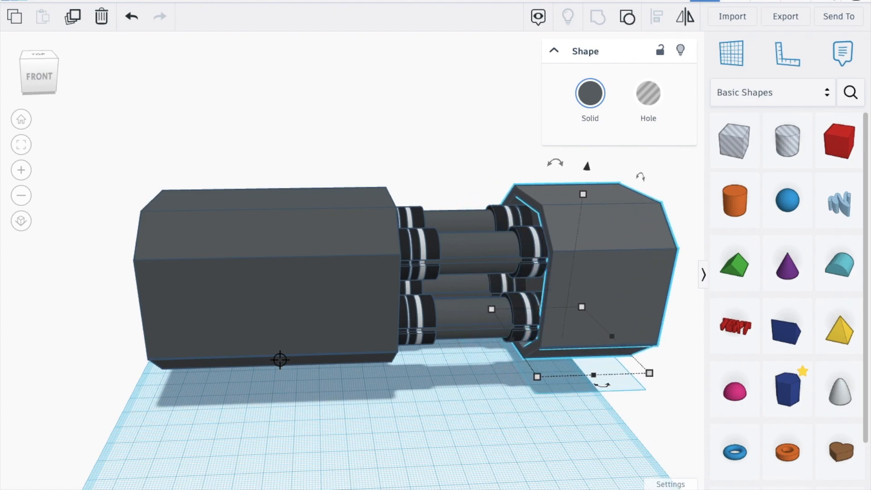
# Select the whole assembly and set its overall length to 205 mm
pyautogui.click(356, 414)
pyautogui.scroll(-2, 356, 413)
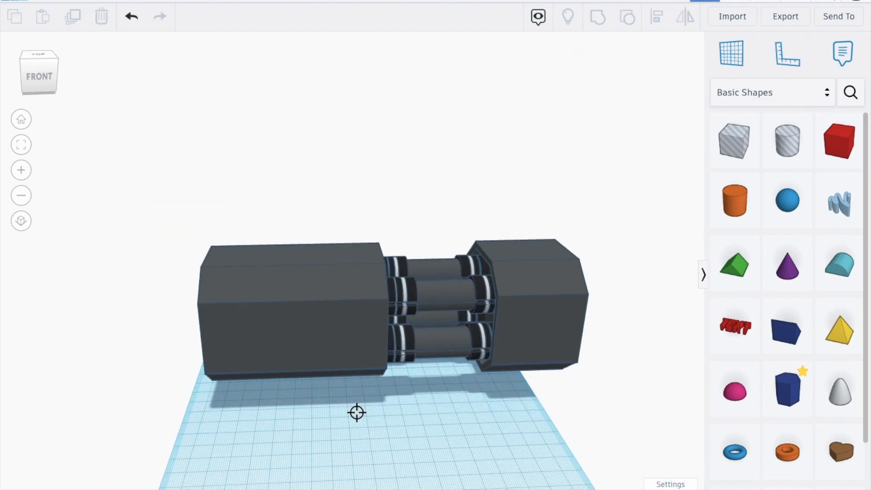
pyautogui.moveTo(147, 189); pyautogui.dragTo(639, 463)
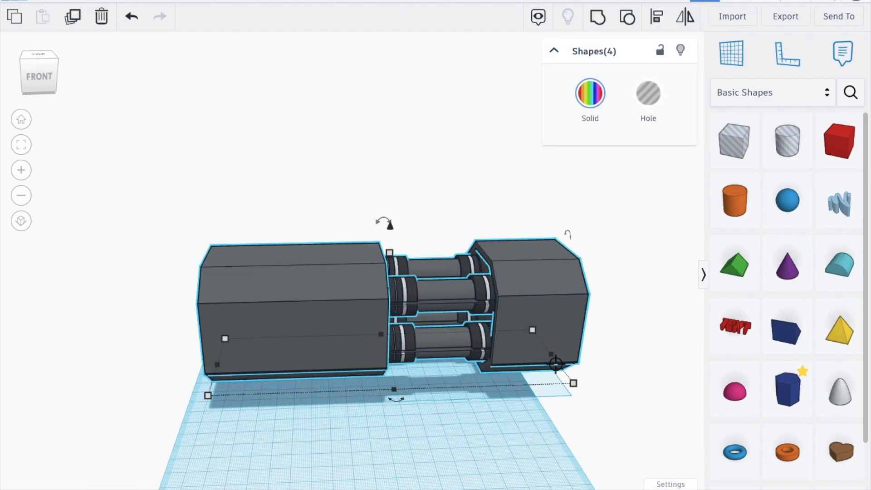
pyautogui.click(551, 358)
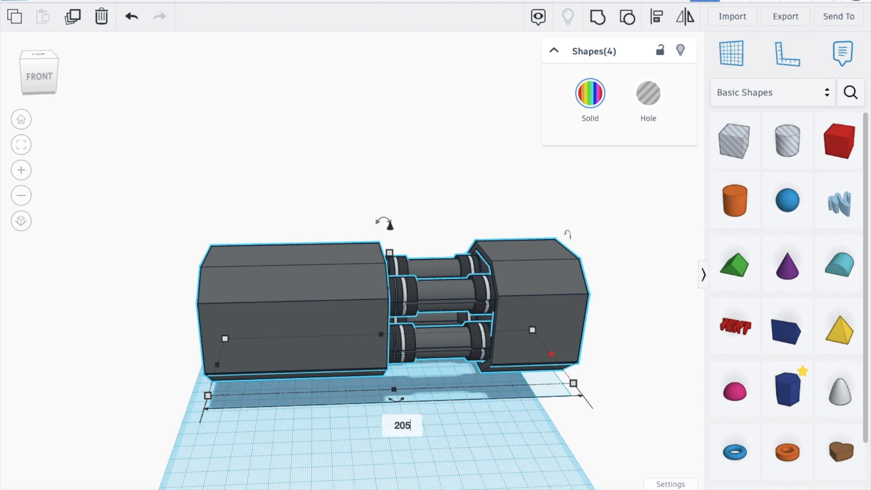
pyautogui.write('205')
pyautogui.press('Return')
pyautogui.click(467, 377)
pyautogui.moveTo(469, 347); pyautogui.dragTo(445, 348)
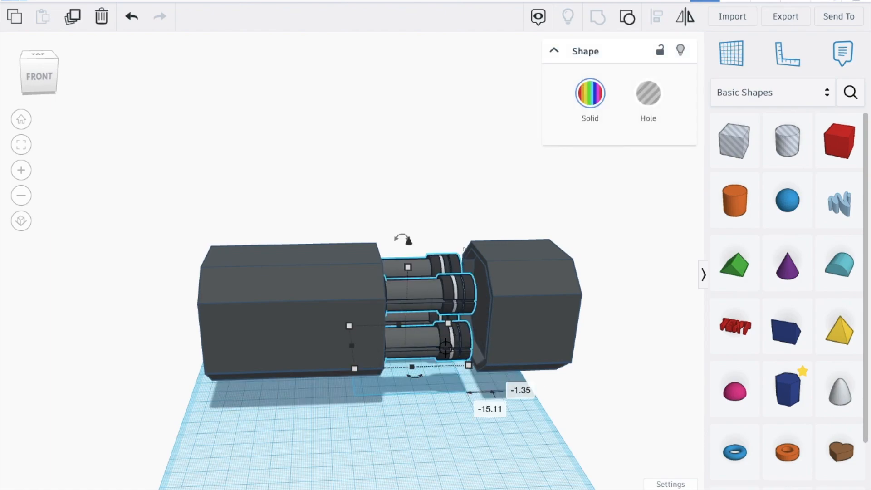
pyautogui.hotkey('ctrl', 'z')
# Shift the whole assembly slightly lengthwise, toward the longer body's outer end
pyautogui.moveTo(608, 447); pyautogui.dragTo(262, 191)
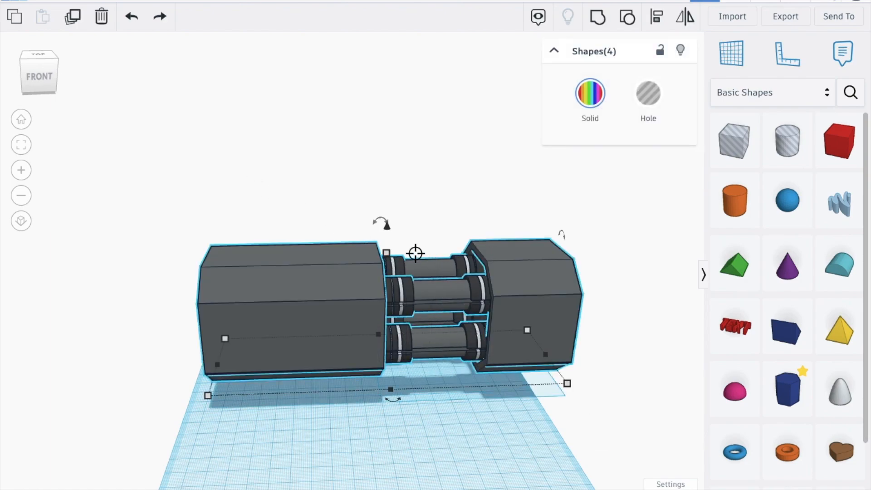
pyautogui.press('Left')
pyautogui.press('Left')
pyautogui.press('Left')
pyautogui.press('Left')
pyautogui.press('Left')
pyautogui.press('Left')
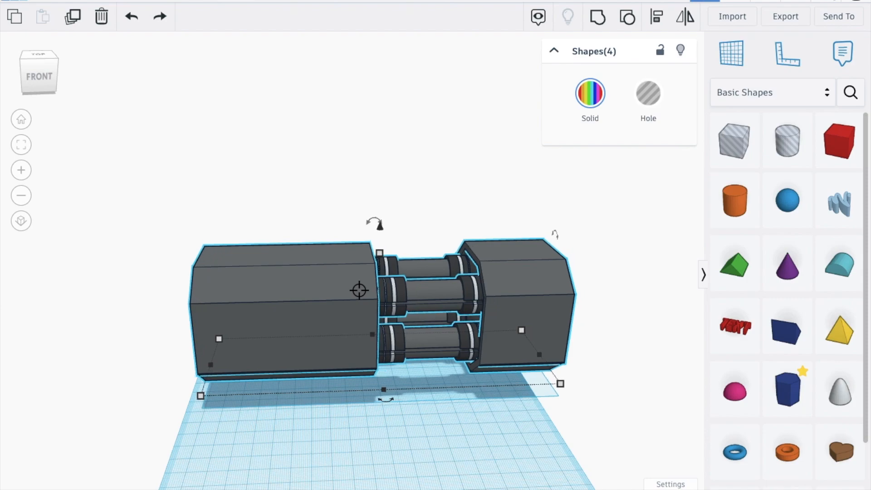
pyautogui.click(456, 462)
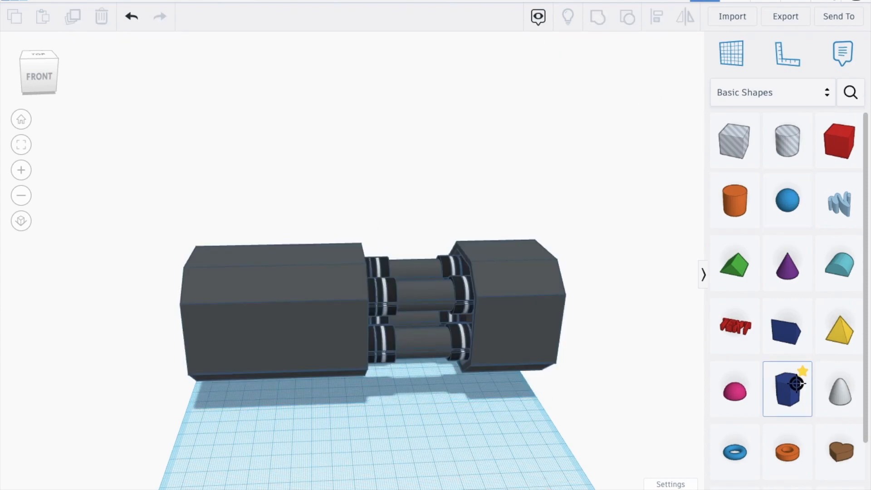
# Add a wedge in front of the assembly, stretch it into a long ramp and shift it slightly toward its thin end
pyautogui.moveTo(786, 321); pyautogui.dragTo(411, 457)
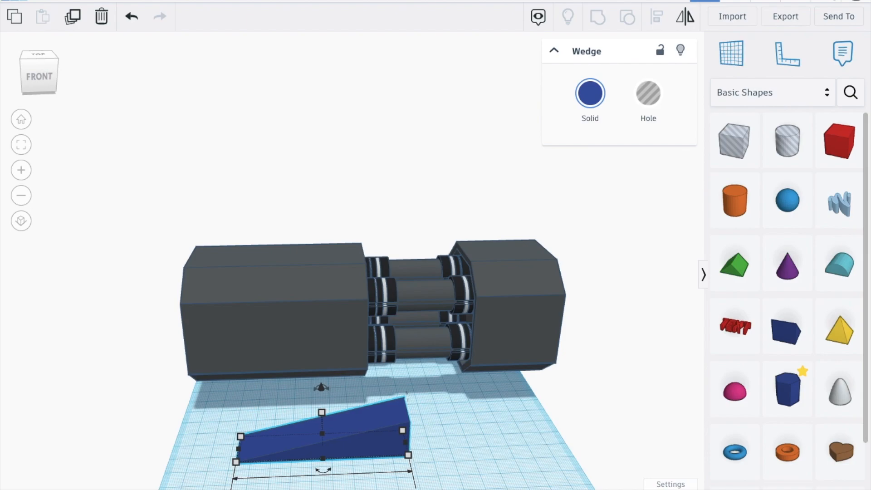
pyautogui.press('Left')
pyautogui.press('Left')
pyautogui.press('Left')
pyautogui.press('Left')
pyautogui.press('Left')
pyautogui.press('Left')
pyautogui.press('Left')
pyautogui.press('Left')
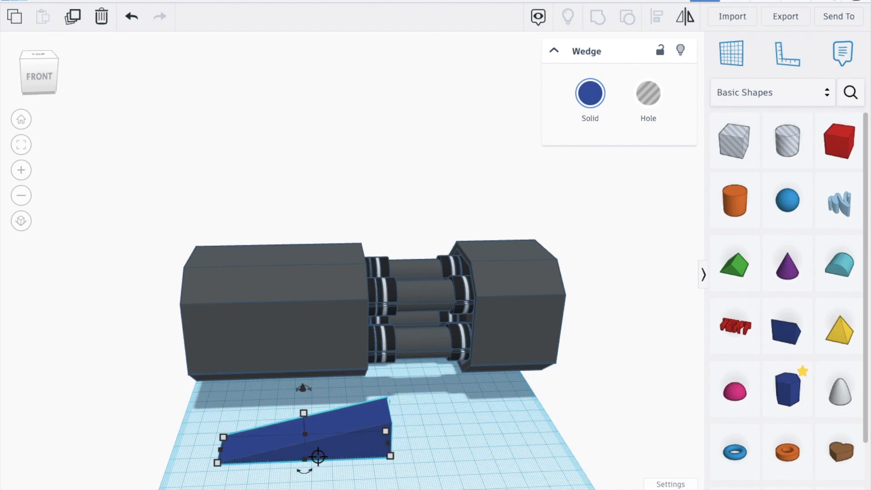
# Add a box against the wedge's tall end and stretch it lengthwise into a long bar
pyautogui.click(840, 141)
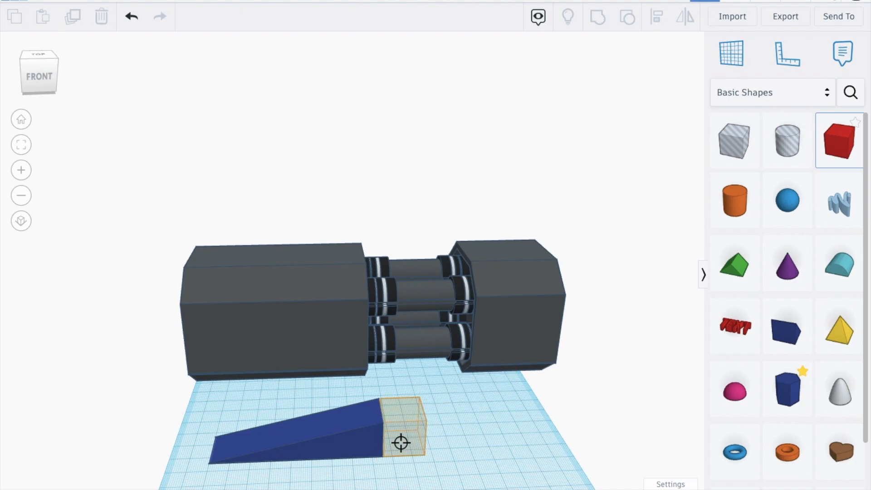
pyautogui.click(401, 442)
pyautogui.moveTo(420, 444); pyautogui.dragTo(546, 445)
pyautogui.click(545, 457)
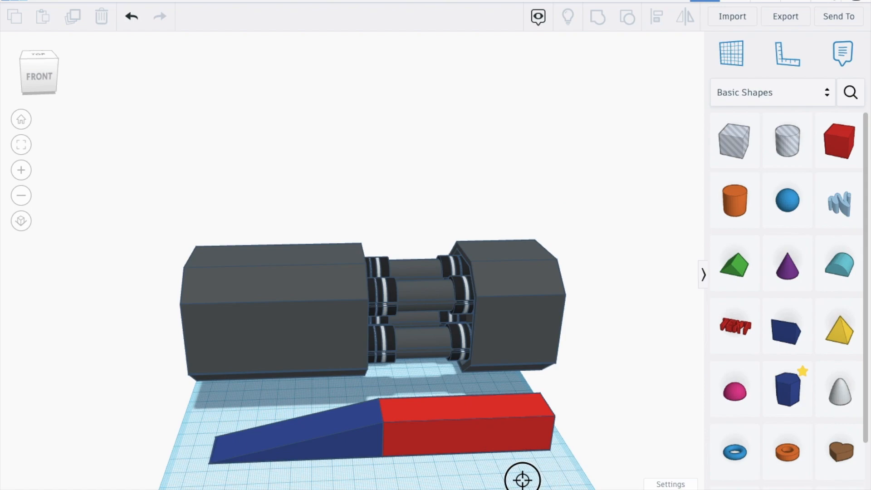
# Group the wedge and the box and colour the resulting base dark grey
pyautogui.moveTo(402, 464); pyautogui.dragTo(358, 439)
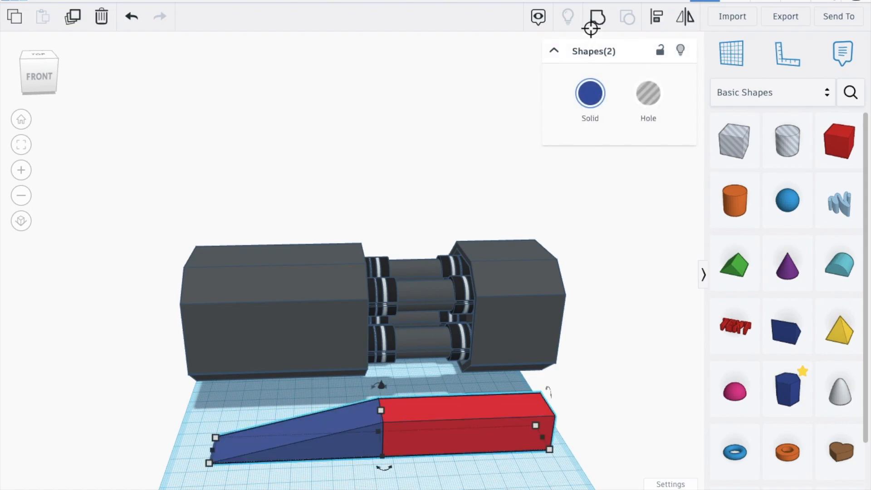
pyautogui.click(597, 17)
pyautogui.click(591, 95)
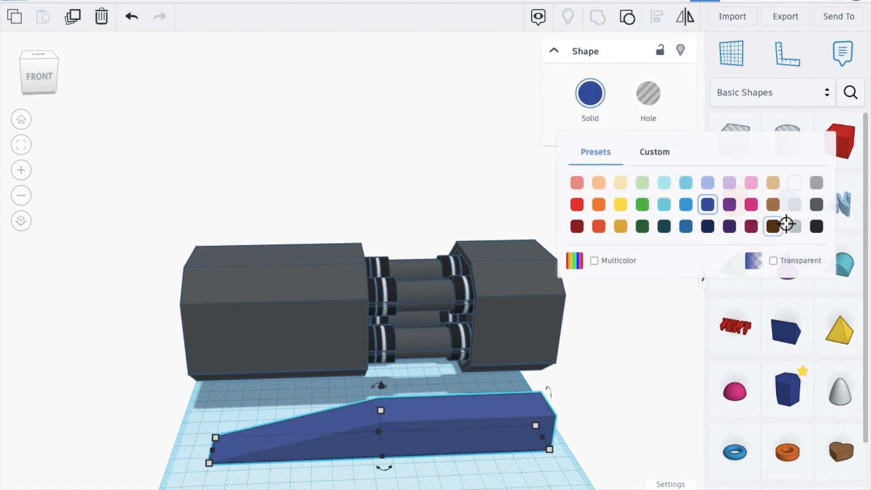
pyautogui.click(816, 200)
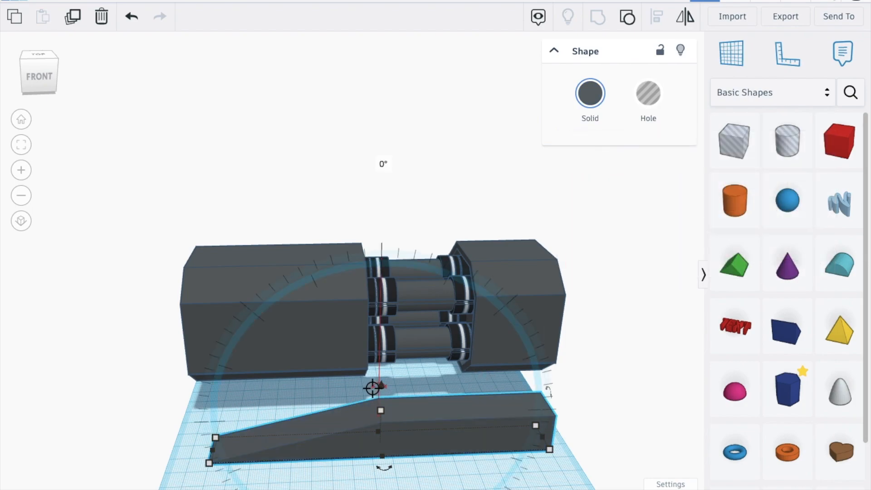
# Mirror the wedge-and-box base vertically so its slope faces downward
pyautogui.click(691, 13)
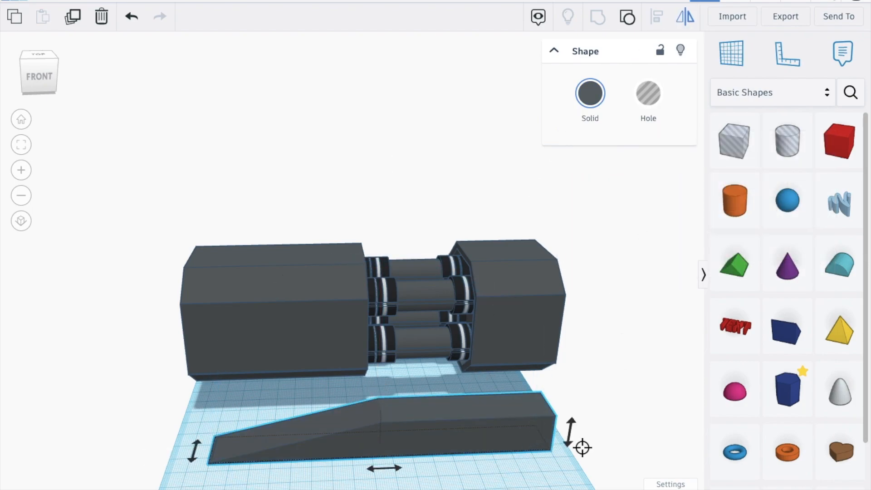
pyautogui.click(570, 431)
pyautogui.click(622, 349)
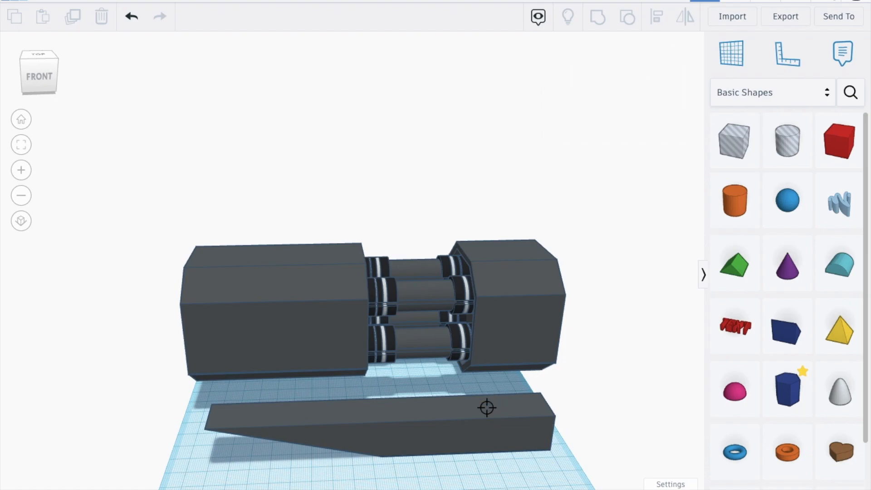
# Raise the whole octagonal assembly to 20 mm above the workplane
pyautogui.click(471, 431)
pyautogui.click(271, 294)
pyautogui.moveTo(122, 168); pyautogui.dragTo(590, 330)
pyautogui.moveTo(375, 227); pyautogui.dragTo(371, 195)
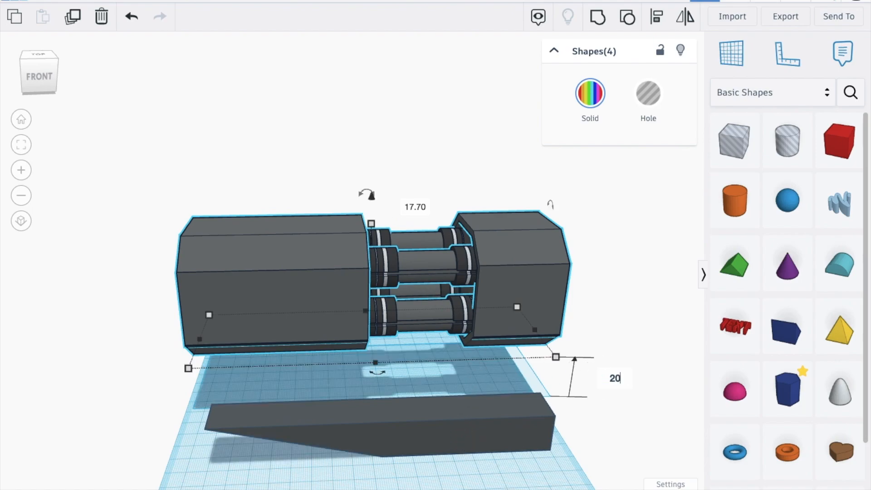
pyautogui.press('Return')
# Move the raised assembly forward until it sits directly over the sloped base
pyautogui.press('Down')
pyautogui.press('Down')
pyautogui.press('Down')
pyautogui.press('Down')
pyautogui.press('Down')
pyautogui.press('Down')
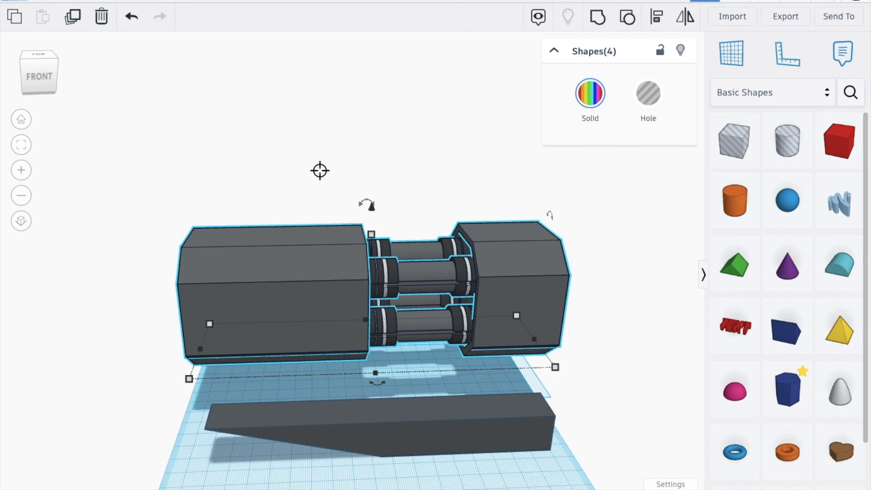
pyautogui.press('Down')
pyautogui.press('Down')
pyautogui.press('Down')
pyautogui.press('Down')
pyautogui.press('Down')
pyautogui.press('Down')
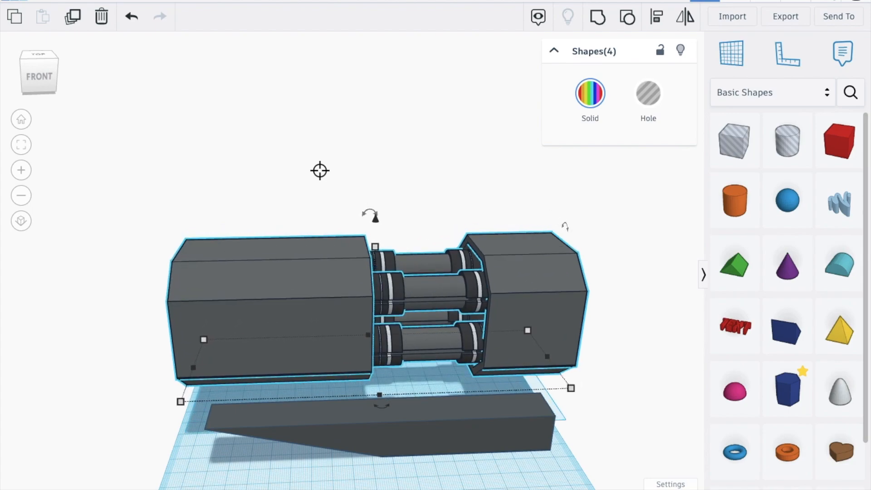
pyautogui.press('Down')
pyautogui.press('Down')
pyautogui.press('Down')
pyautogui.press('Down')
pyautogui.press('Down')
pyautogui.press('Down')
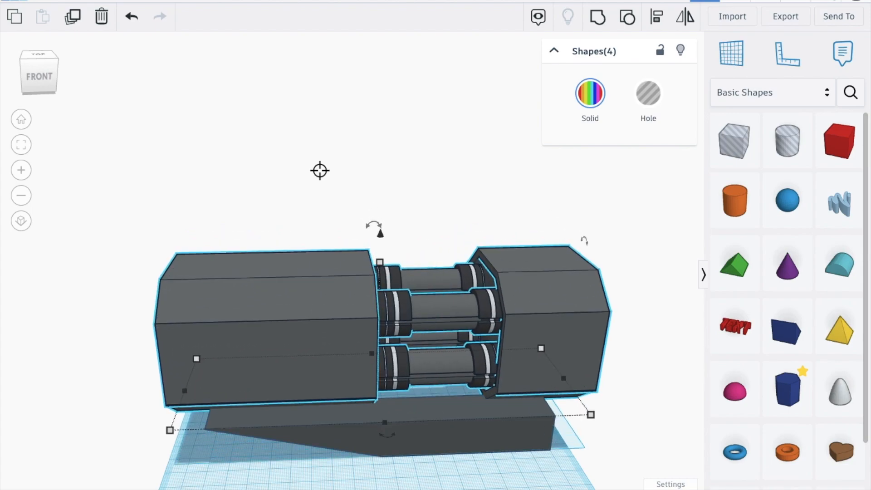
pyautogui.press('Down')
pyautogui.press('Down')
pyautogui.press('Down')
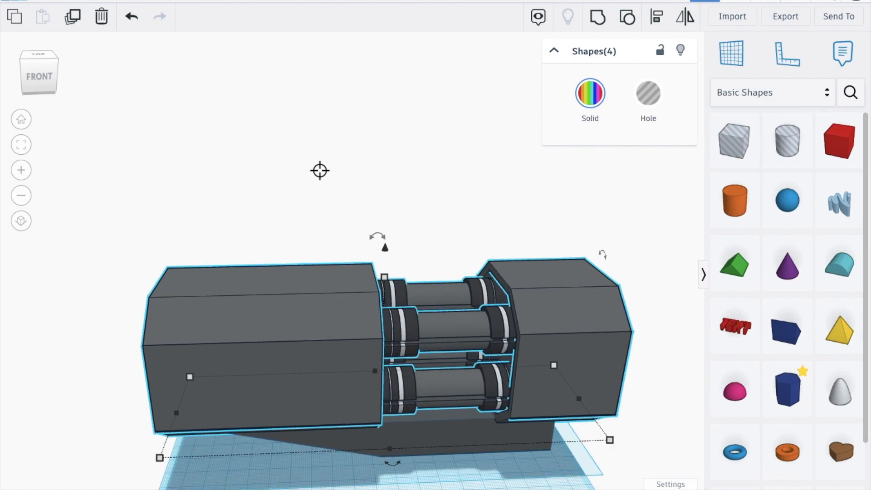
# Align the sloped base to the centre of the octagonal assembly's width
pyautogui.moveTo(33, 68); pyautogui.dragTo(57, 80)
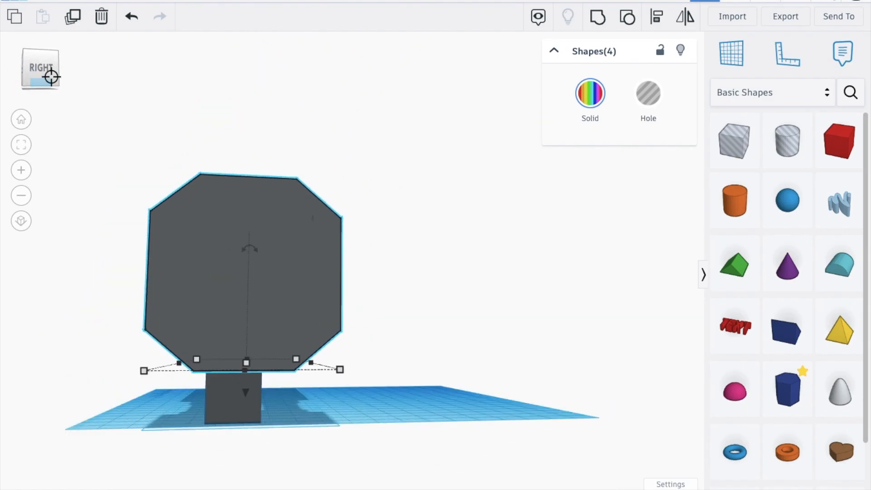
pyautogui.click(659, 18)
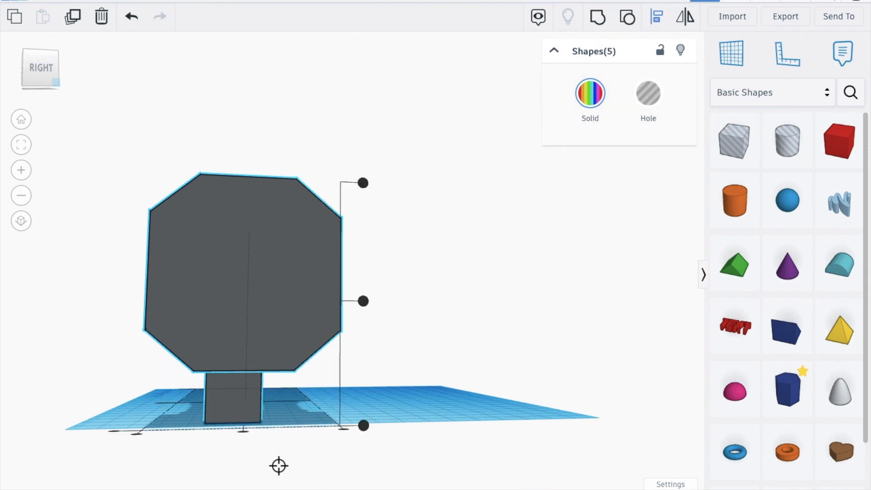
pyautogui.click(244, 431)
pyautogui.click(462, 406)
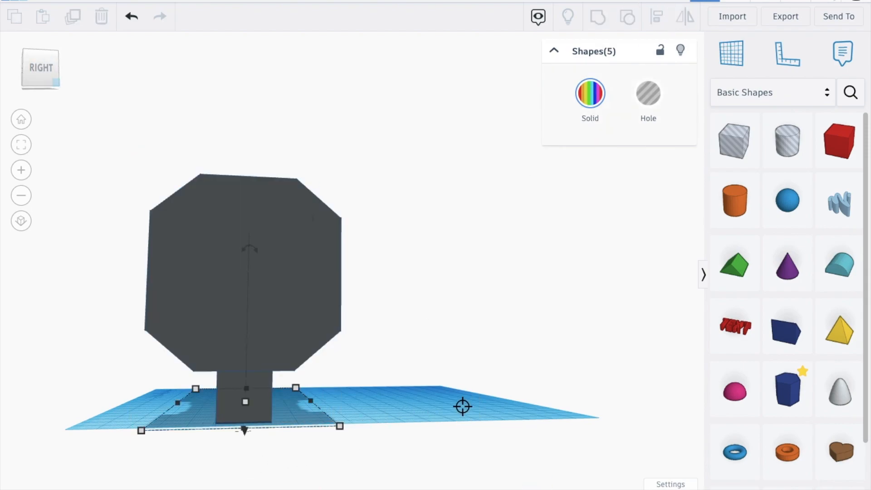
# Widen the sloped base to match the assembly's flat underside and realign it to the assembly's centre
pyautogui.moveTo(31, 69); pyautogui.dragTo(59, 70)
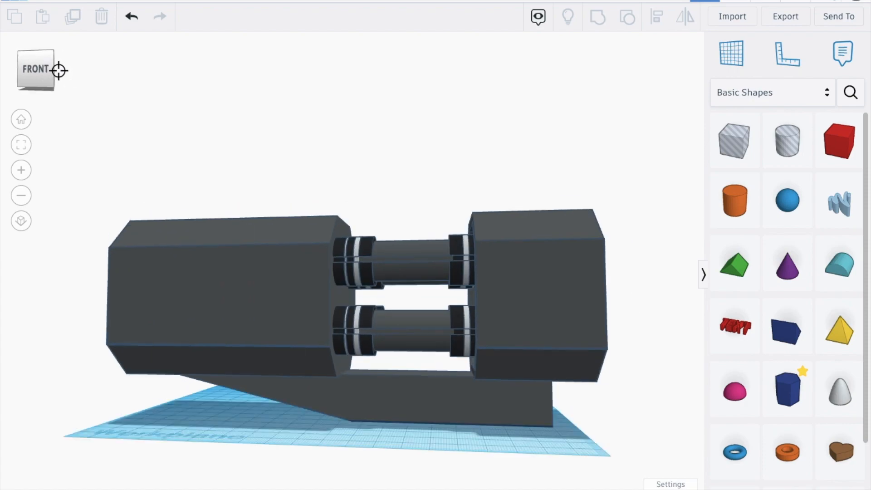
pyautogui.click(421, 420)
pyautogui.moveTo(356, 430); pyautogui.dragTo(352, 430)
pyautogui.click(57, 70)
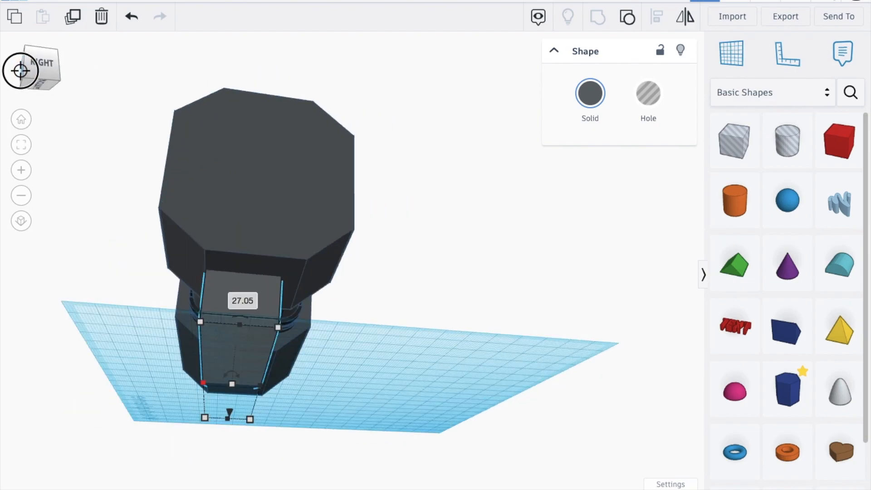
pyautogui.moveTo(265, 403); pyautogui.dragTo(281, 407)
pyautogui.moveTo(399, 484); pyautogui.dragTo(20, 51)
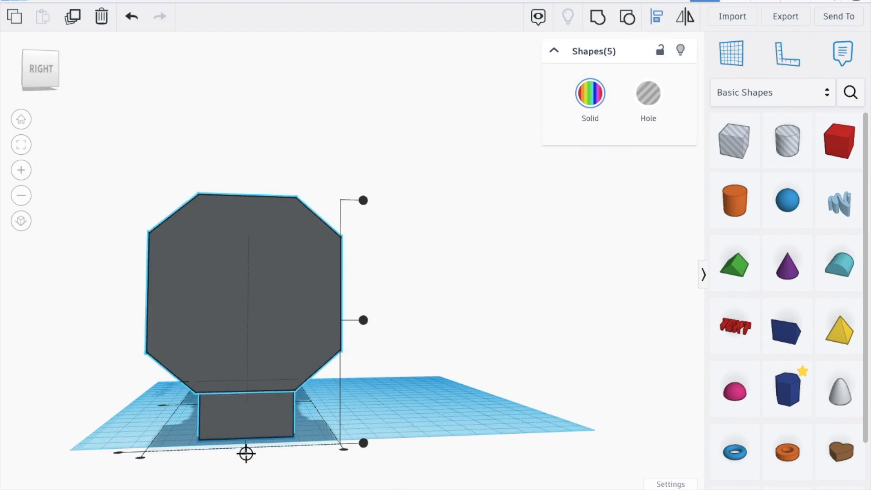
pyautogui.click(488, 418)
# Raise the complete model 39 mm above the workplane and move it back 78 mm
pyautogui.click(61, 69)
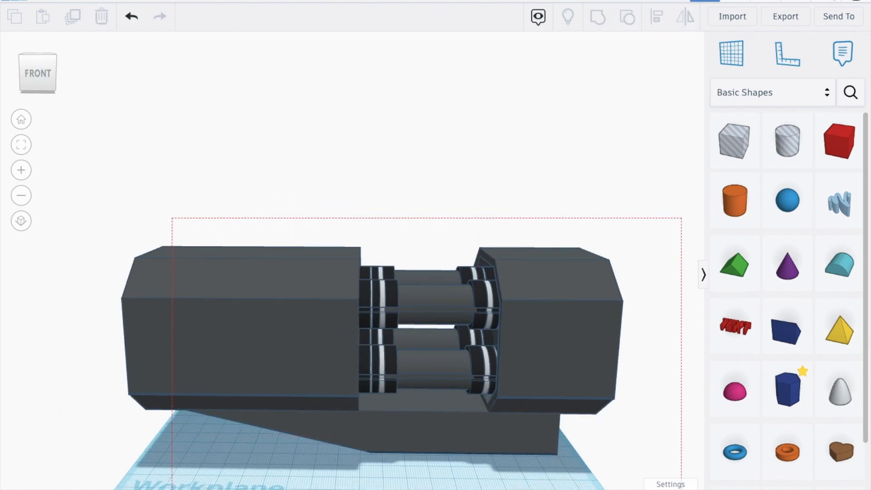
pyautogui.moveTo(681, 489); pyautogui.dragTo(172, 218)
pyautogui.moveTo(368, 222); pyautogui.dragTo(370, 140)
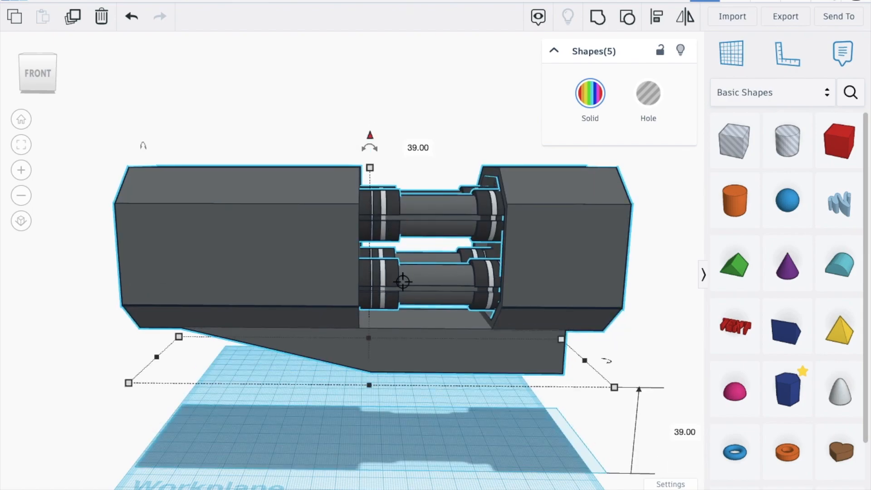
pyautogui.moveTo(413, 331); pyautogui.dragTo(391, 293)
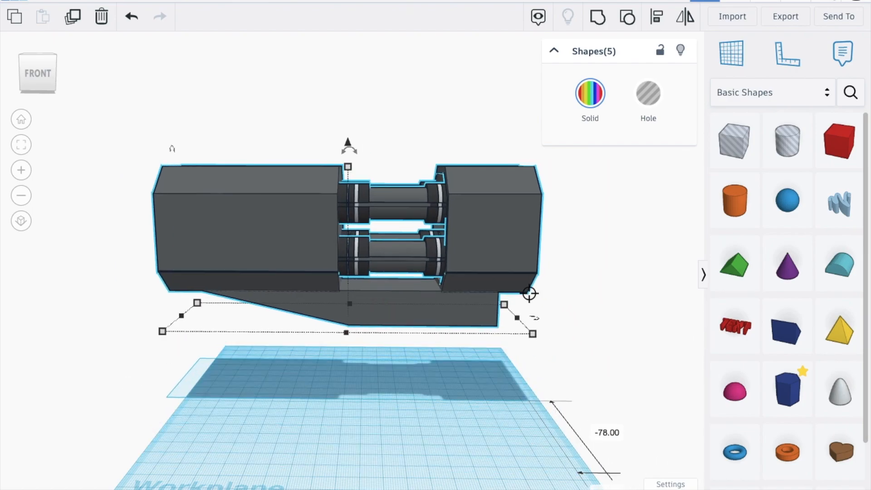
# Place a box in front of the model, make it 36 mm tall and tilt it 22.5°
pyautogui.moveTo(833, 137); pyautogui.dragTo(388, 463)
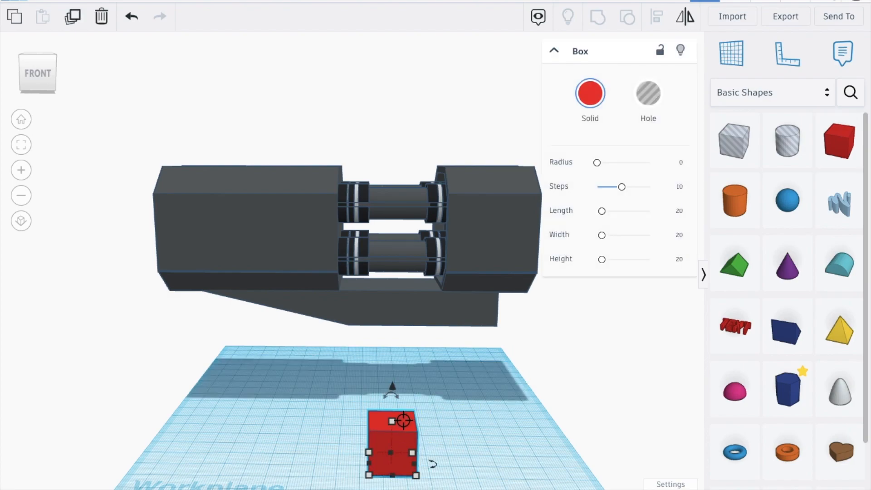
pyautogui.moveTo(393, 422); pyautogui.dragTo(393, 387)
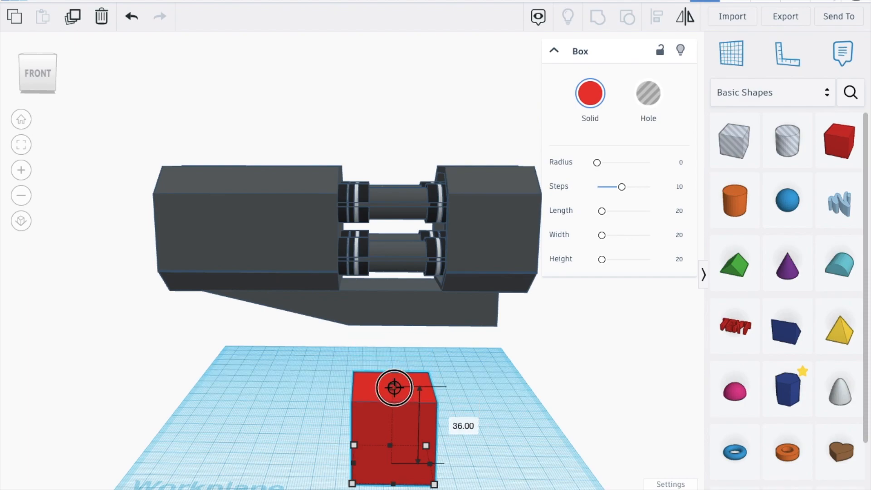
pyautogui.moveTo(381, 356); pyautogui.dragTo(370, 363)
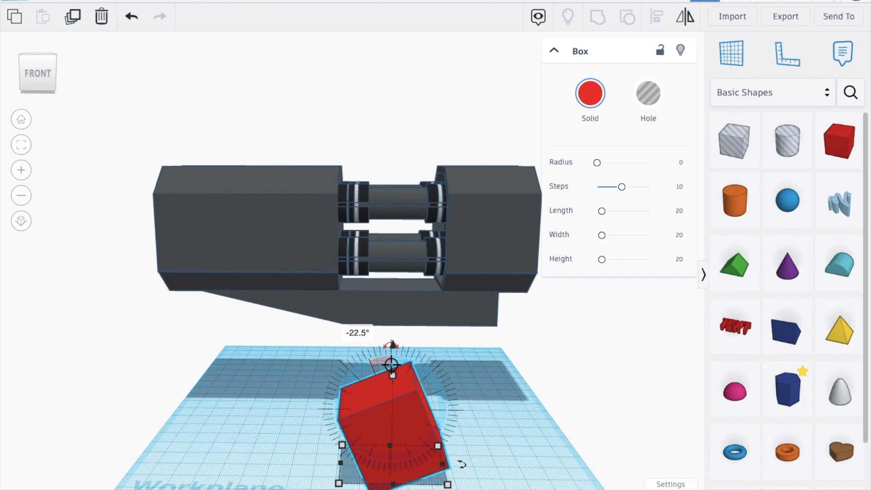
# Stretch the tilted box to a height of 76.14 mm
pyautogui.moveTo(393, 375); pyautogui.dragTo(390, 318)
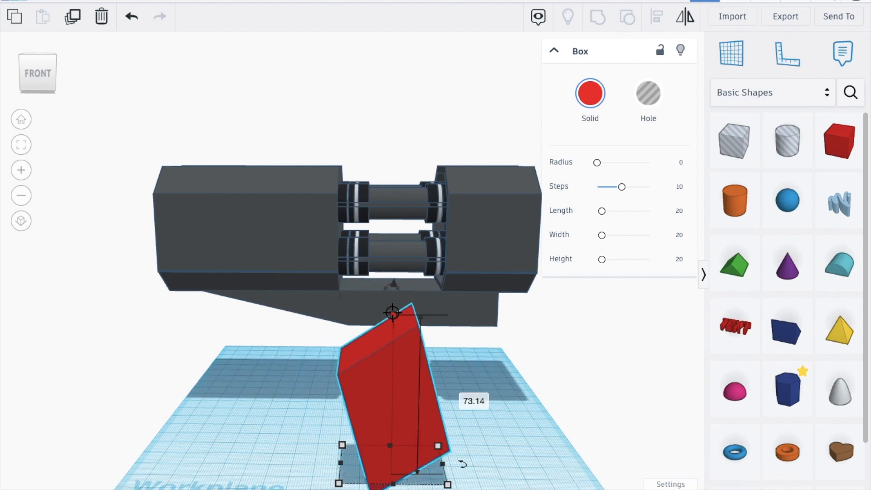
pyautogui.click(393, 319)
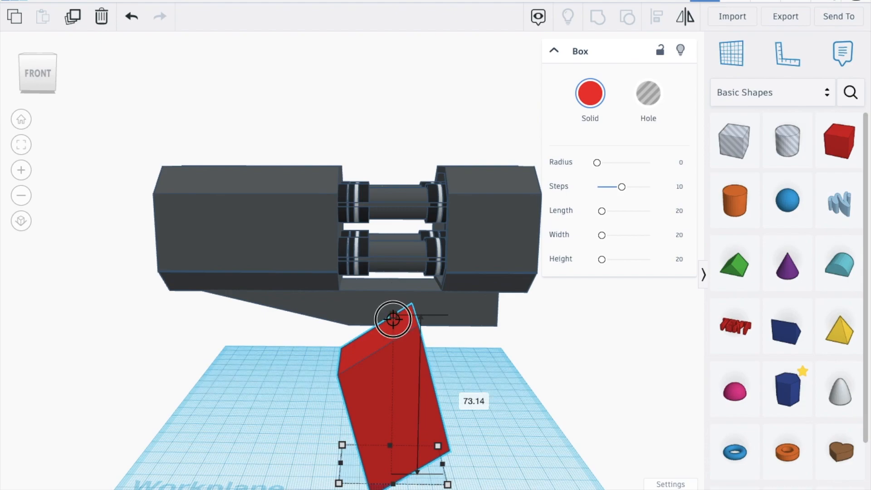
pyautogui.moveTo(393, 316); pyautogui.dragTo(393, 312)
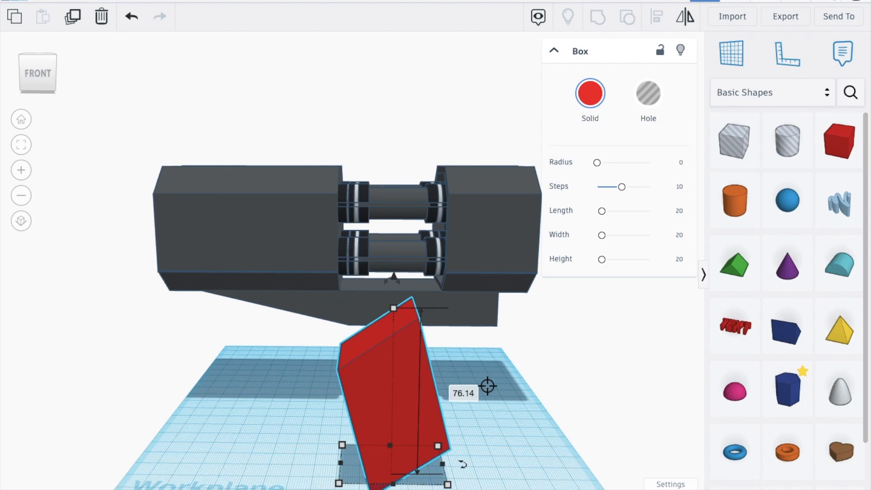
# Move the raised assembly with its base forward and slightly left, closer to the tilted box
pyautogui.moveTo(241, 110); pyautogui.dragTo(517, 288)
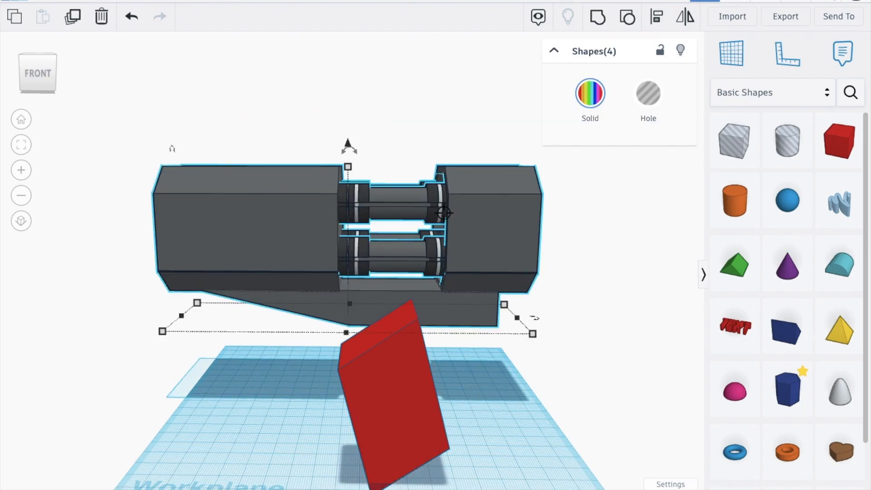
pyautogui.press('Down')
pyautogui.press('Down')
pyautogui.press('Down')
pyautogui.press('Down')
pyautogui.press('Down')
pyautogui.press('Down')
pyautogui.press('Down')
pyautogui.press('Down')
pyautogui.press('Down')
pyautogui.press('Down')
pyautogui.press('Down')
pyautogui.press('Down')
pyautogui.press('Down')
pyautogui.press('Down')
pyautogui.press('Down')
pyautogui.press('Down')
pyautogui.press('Down')
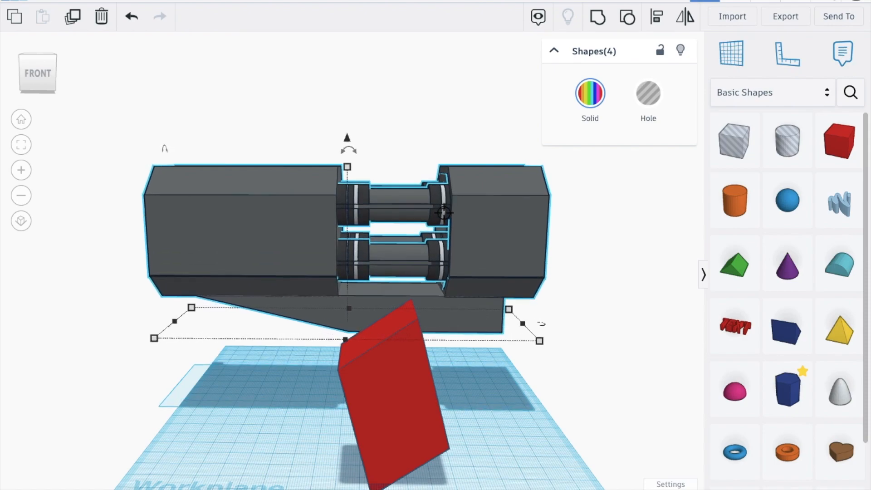
pyautogui.press('Down')
pyautogui.press('Down')
pyautogui.press('Down')
pyautogui.press('Left')
pyautogui.press('Left')
pyautogui.press('Left')
pyautogui.press('Left')
pyautogui.press('Left')
pyautogui.press('Left')
pyautogui.press('Left')
pyautogui.press('Left')
pyautogui.press('Left')
pyautogui.press('Left')
pyautogui.press('Left')
pyautogui.press('Left')
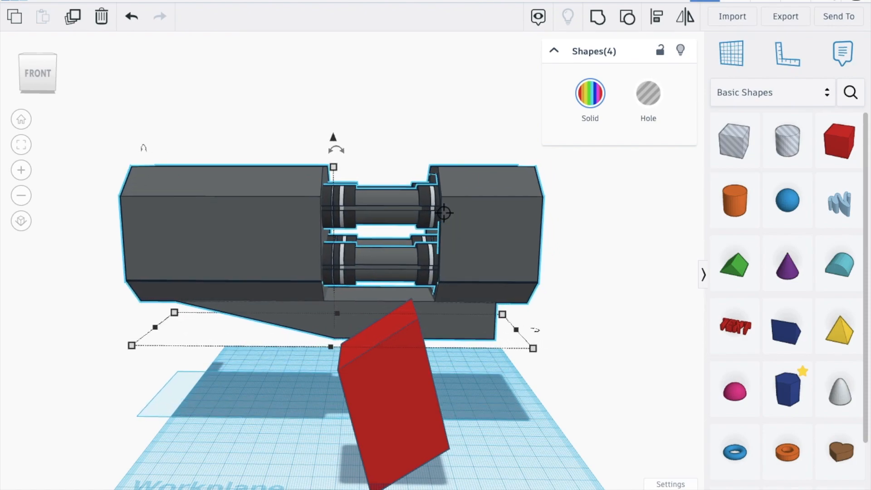
pyautogui.press('Down')
pyautogui.press('Down')
pyautogui.press('Down')
pyautogui.press('Down')
pyautogui.press('Down')
pyautogui.press('Down')
pyautogui.press('Down')
pyautogui.press('Down')
pyautogui.press('Down')
pyautogui.press('Down')
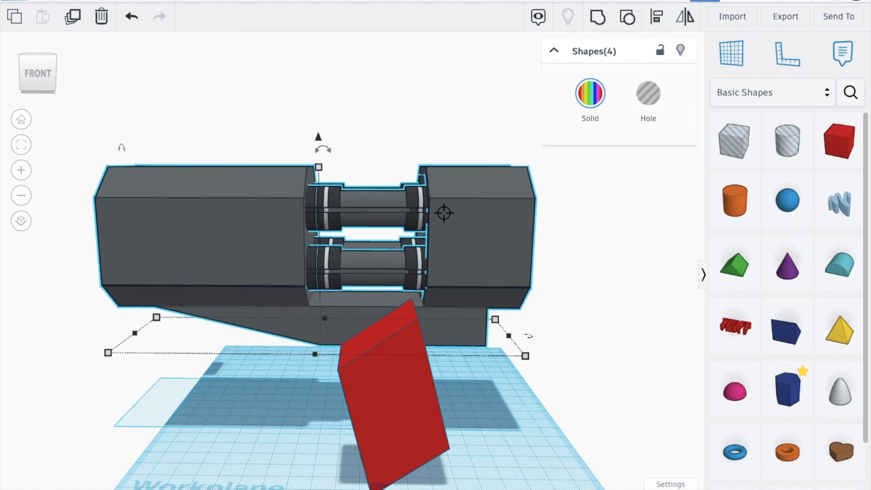
pyautogui.press('Down')
pyautogui.press('Down')
pyautogui.press('Down')
pyautogui.press('Down')
pyautogui.press('Down')
pyautogui.press('Down')
pyautogui.press('Down')
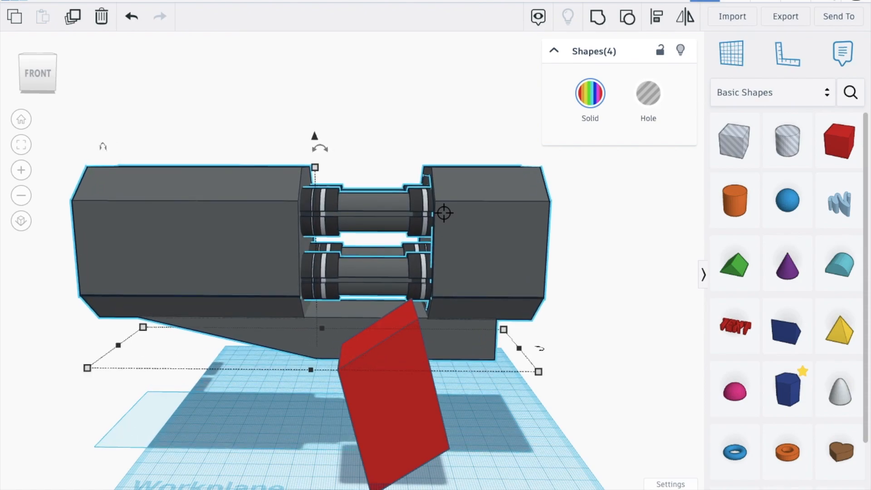
pyautogui.click(191, 485)
# Shift the sloped base to the right beneath the octagonal assembly, toward the shorter end piece
pyautogui.click(272, 342)
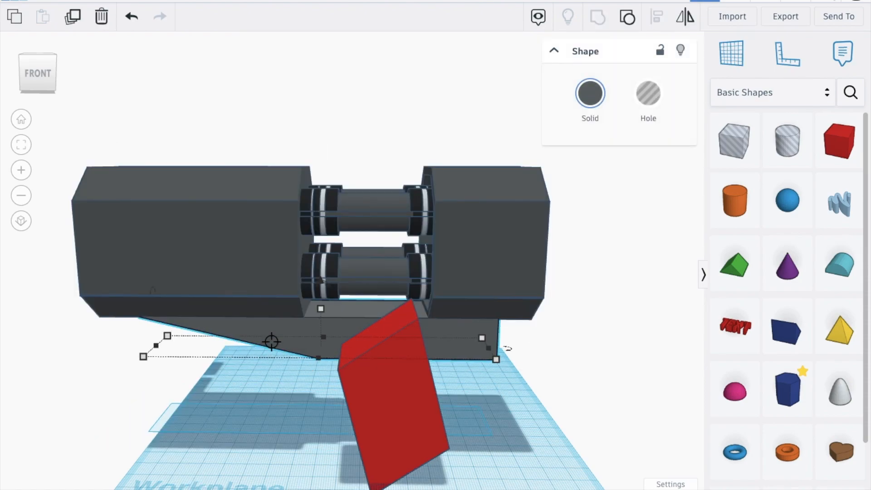
pyautogui.press('Right')
pyautogui.press('Right')
pyautogui.press('Right')
pyautogui.press('Right')
pyautogui.press('Right')
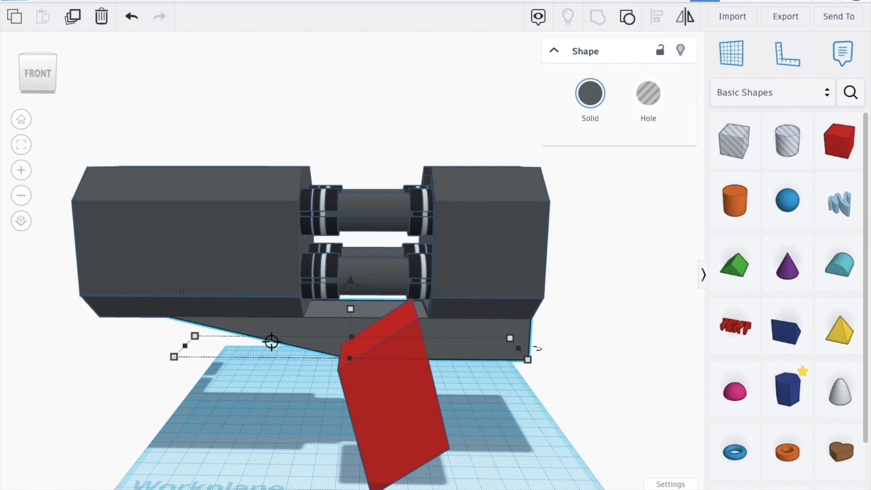
pyautogui.click(262, 412)
# Move the tilted box right and back until it sits inside the sloped base as a grip
pyautogui.click(356, 405)
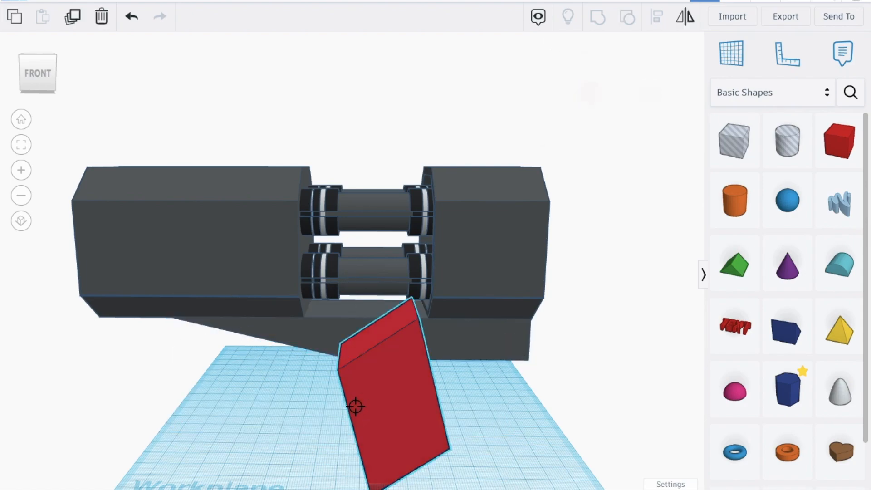
pyautogui.press('Right')
pyautogui.press('Right')
pyautogui.press('Right')
pyautogui.press('Right')
pyautogui.press('Right')
pyautogui.press('Right')
pyautogui.press('Right')
pyautogui.press('Right')
pyautogui.press('Right')
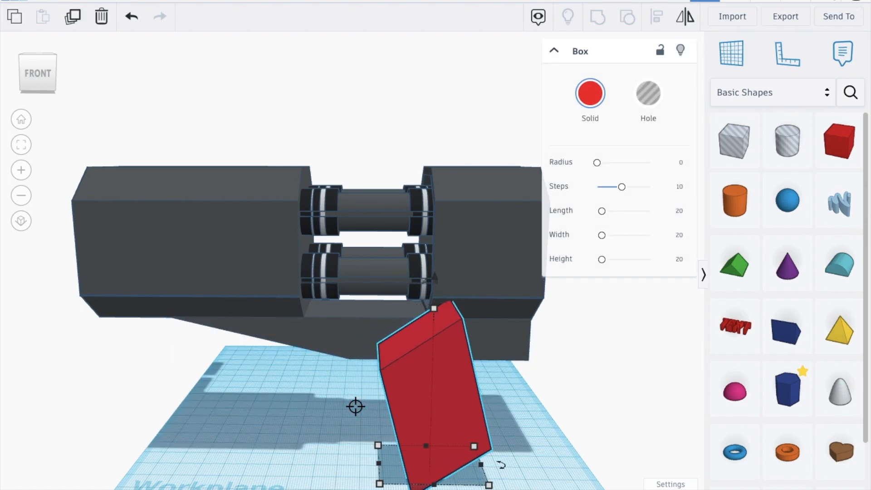
pyautogui.press('Up')
pyautogui.press('Up')
pyautogui.press('Up')
pyautogui.press('Up')
pyautogui.press('Up')
pyautogui.press('Up')
pyautogui.press('Up')
pyautogui.press('Up')
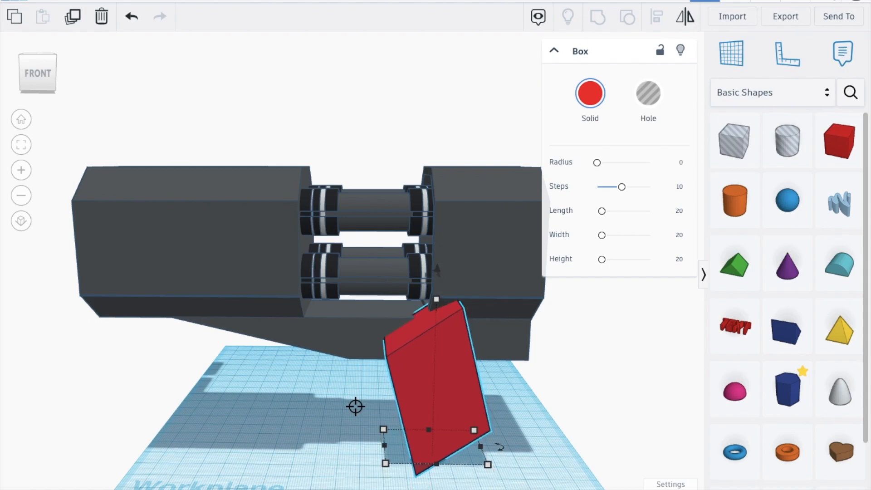
pyautogui.press('Up')
pyautogui.press('Up')
pyautogui.press('Up')
pyautogui.press('Up')
pyautogui.press('Up')
pyautogui.press('Up')
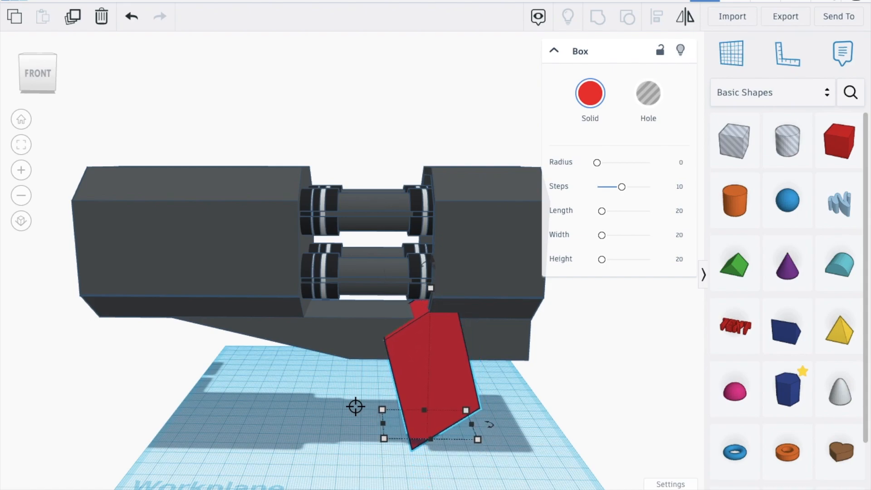
pyautogui.press('Up')
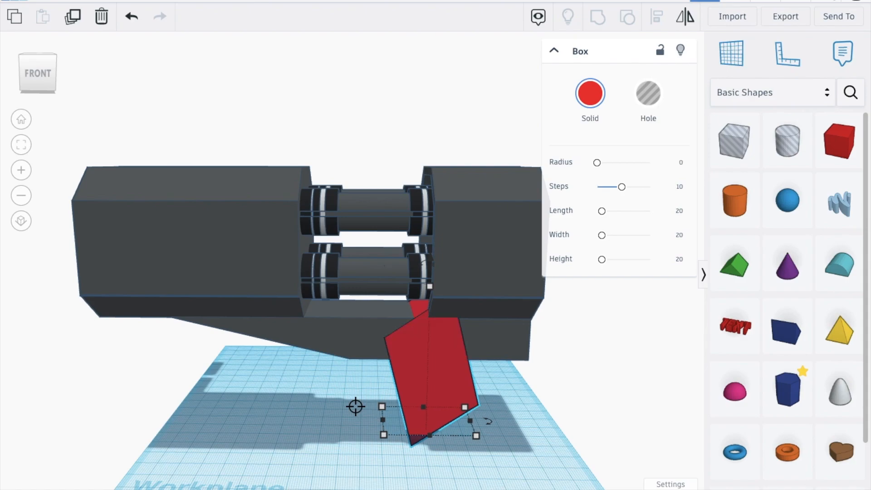
# Colour the tilted grip dark grey to match the rest of the model
pyautogui.click(590, 93)
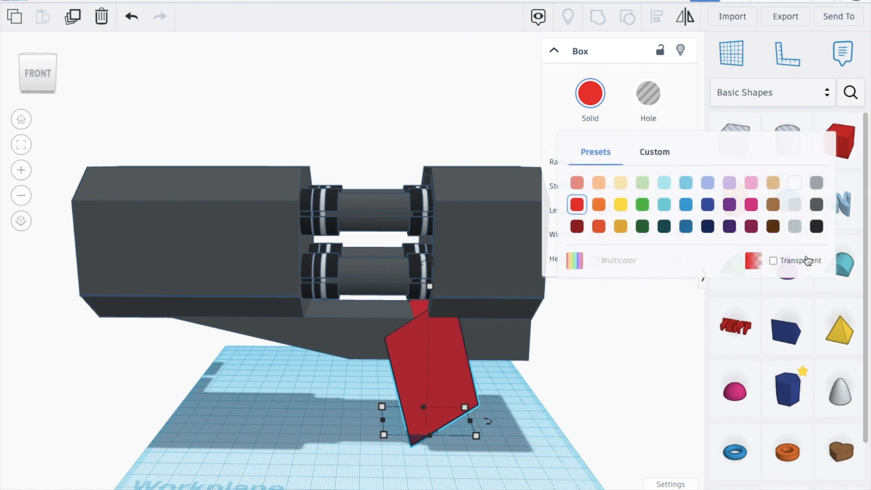
pyautogui.click(815, 203)
pyautogui.click(495, 484)
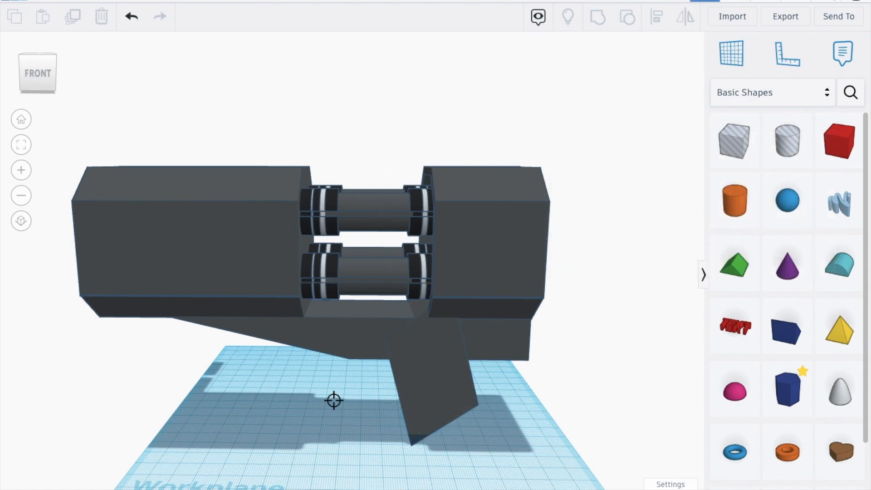
# Duplicate the grip and scale the copy down proportionally to a height of 73.14 mm
pyautogui.click(434, 387)
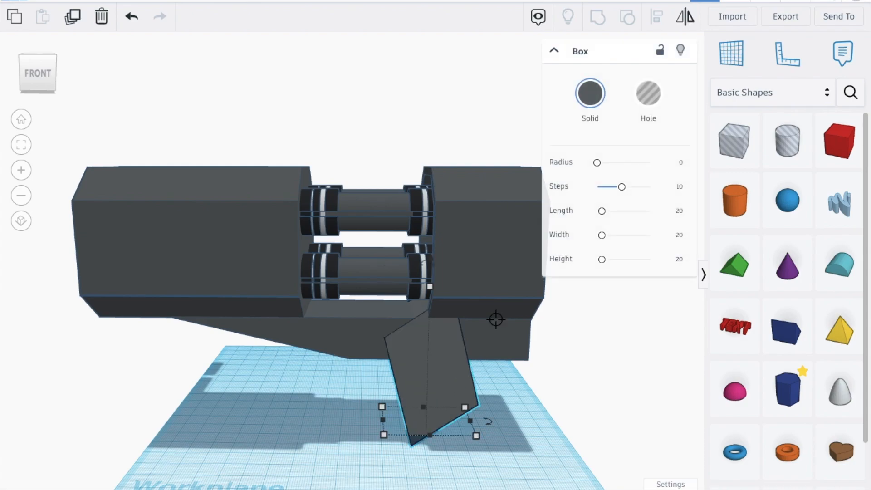
pyautogui.click(73, 17)
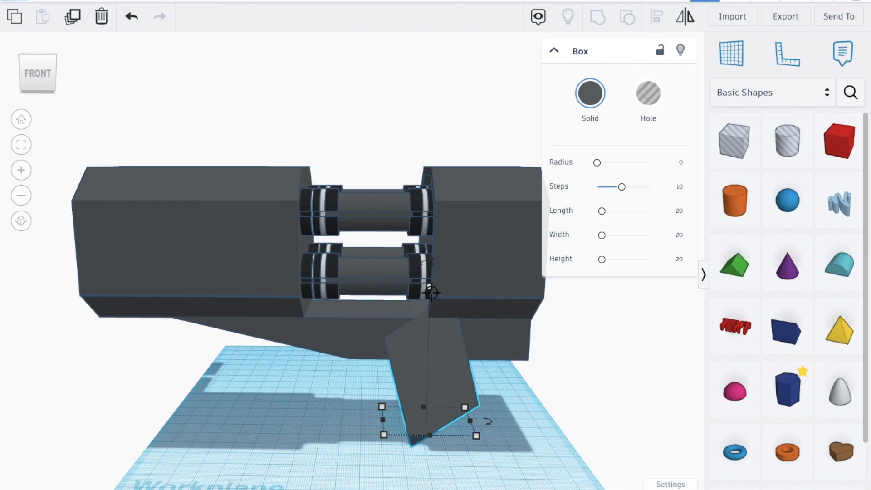
pyautogui.moveTo(434, 287)
pyautogui.moveTo(432, 286); pyautogui.dragTo(433, 294)
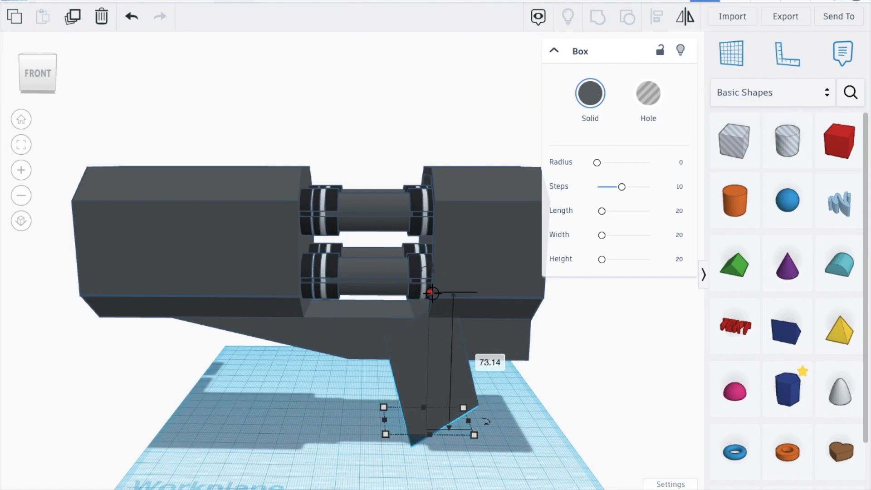
# Nudge the grip's smaller copy slightly forward and scale it down a little more
pyautogui.press('Down')
pyautogui.press('Down')
pyautogui.press('Down')
pyautogui.press('Down')
pyautogui.press('Down')
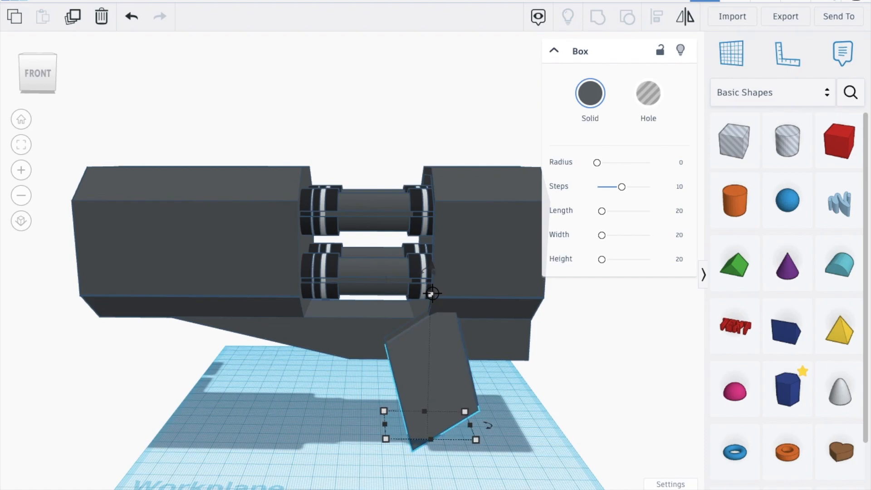
pyautogui.hotkey('ctrl', 'z')
pyautogui.moveTo(429, 292); pyautogui.dragTo(428, 298)
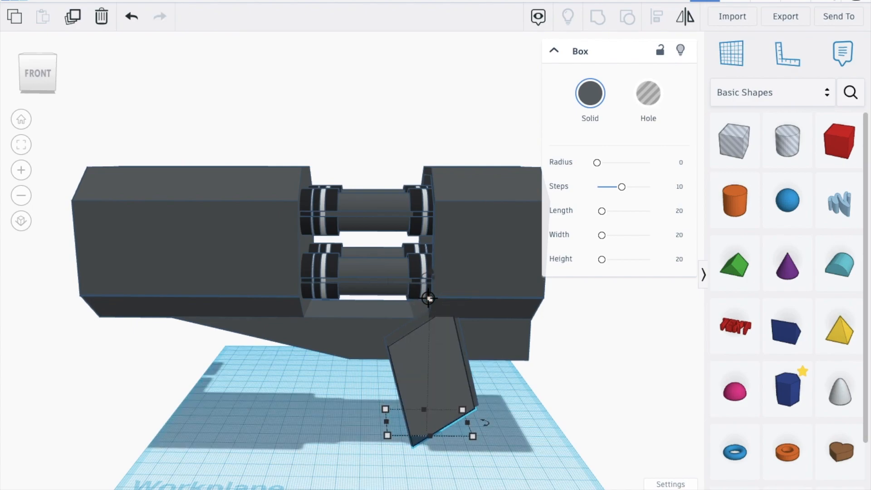
# Select the grip with its smaller copy and centre the two on each other along the model's length
pyautogui.moveTo(495, 391); pyautogui.dragTo(439, 391)
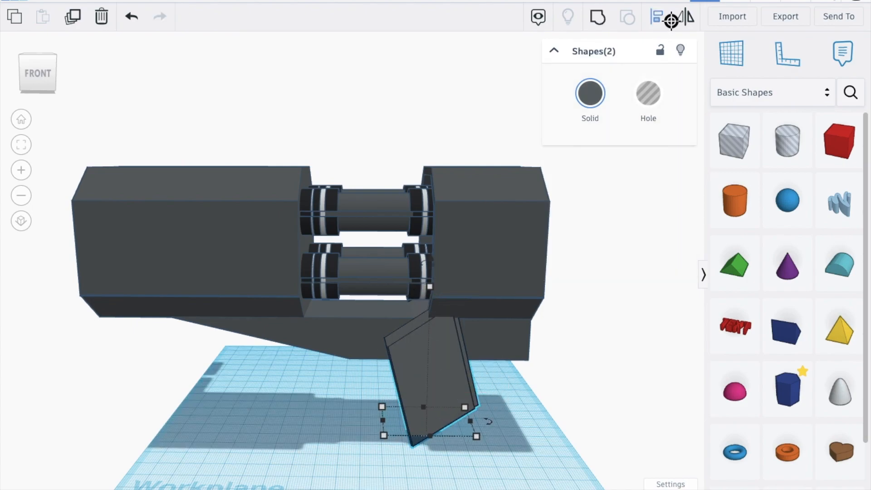
pyautogui.click(659, 16)
pyautogui.click(431, 444)
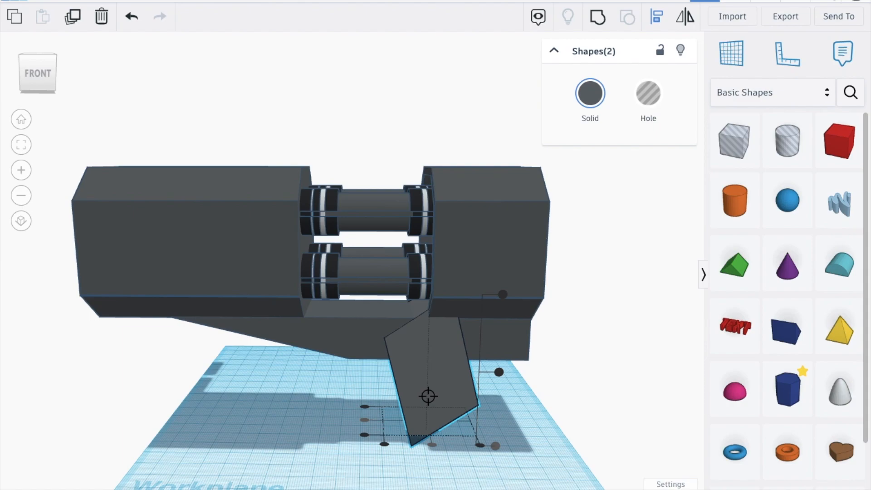
pyautogui.click(531, 438)
pyautogui.click(443, 355)
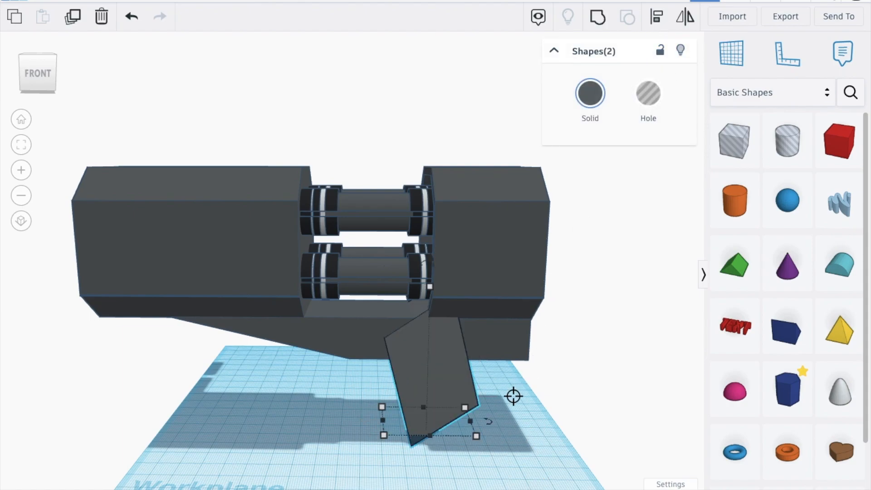
# Move the grip's smaller copy towards the front so it sticks out of the grip's side face
pyautogui.click(447, 397)
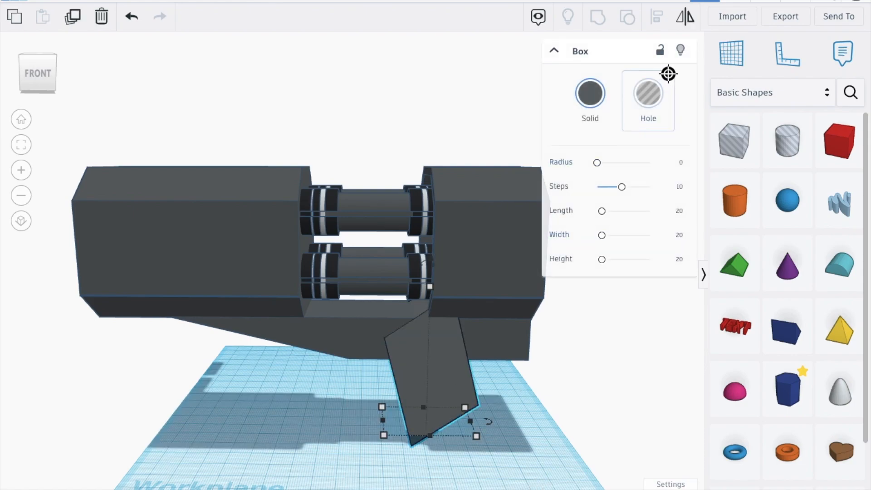
pyautogui.click(678, 47)
pyautogui.click(442, 412)
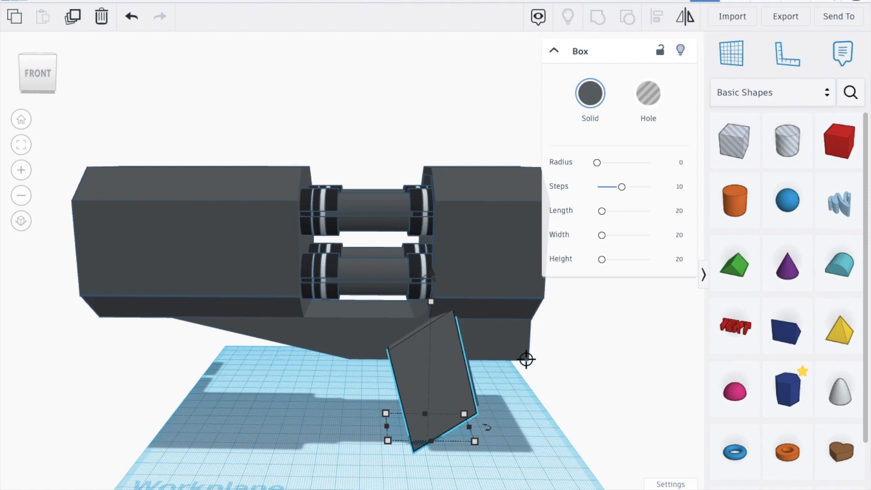
# Select the grip and its smaller copy and align them at their vertical middles
pyautogui.click(475, 352)
pyautogui.click(426, 383)
pyautogui.keyDown('shift'); pyautogui.click(473, 386); pyautogui.keyUp('shift')
pyautogui.click(663, 16)
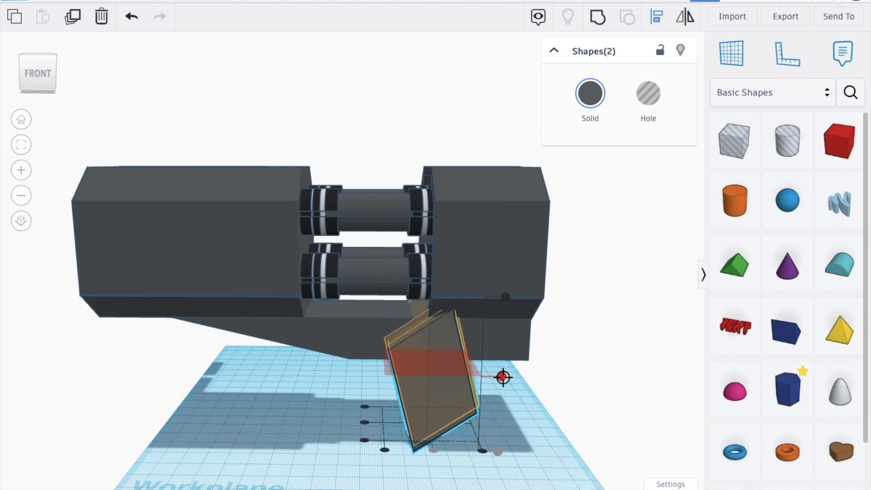
pyautogui.click(548, 403)
# Turn the grip's smaller copy into a hole and reduce its depth to about 11.99 mm
pyautogui.click(421, 395)
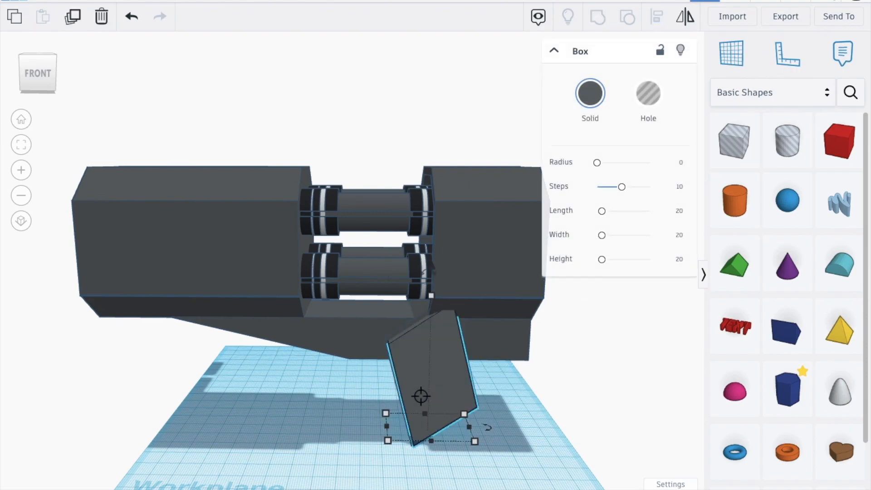
pyautogui.click(664, 92)
pyautogui.click(43, 74)
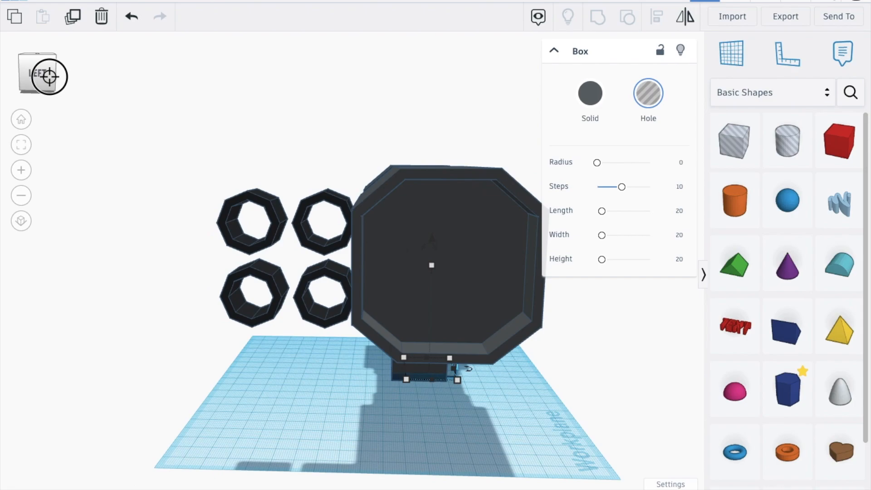
pyautogui.moveTo(437, 374)
pyautogui.mouseDown()
pyautogui.moveTo(424, 365)
pyautogui.moveTo(452, 373)
pyautogui.mouseUp()
pyautogui.hotkey('ctrl', 'z')
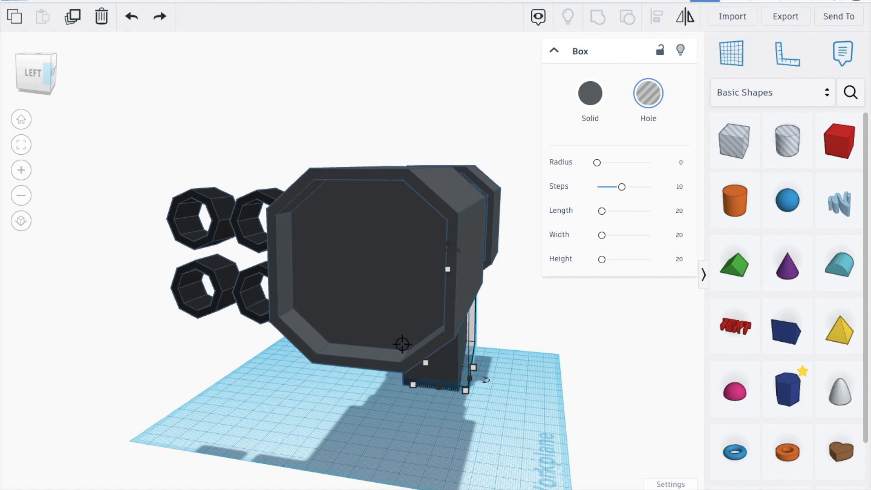
pyautogui.moveTo(417, 372); pyautogui.dragTo(447, 383)
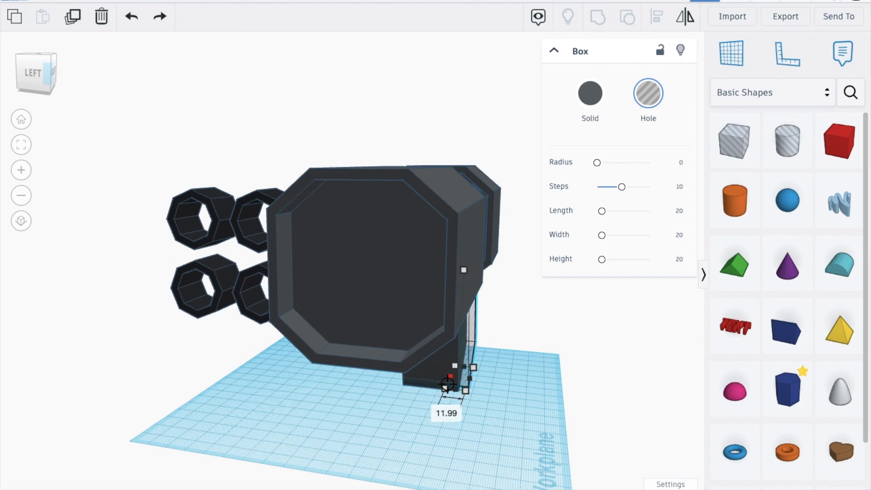
# Duplicate the recess hole and place the copy on the opposite side of the grip
pyautogui.moveTo(498, 416); pyautogui.dragTo(460, 375, button='right')
pyautogui.moveTo(5, 80); pyautogui.dragTo(71, 20, button='right')
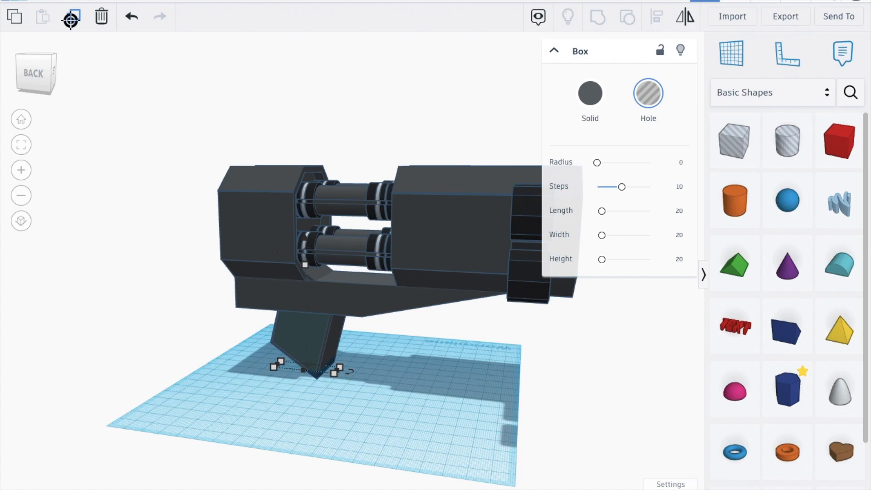
pyautogui.moveTo(35, 70); pyautogui.dragTo(79, 75, button='right')
pyautogui.moveTo(78, 75); pyautogui.dragTo(66, 74)
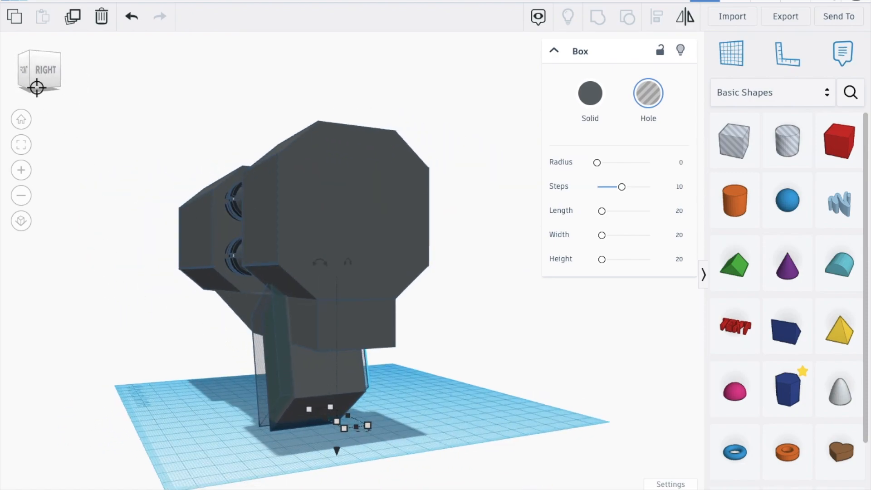
pyautogui.click(35, 74)
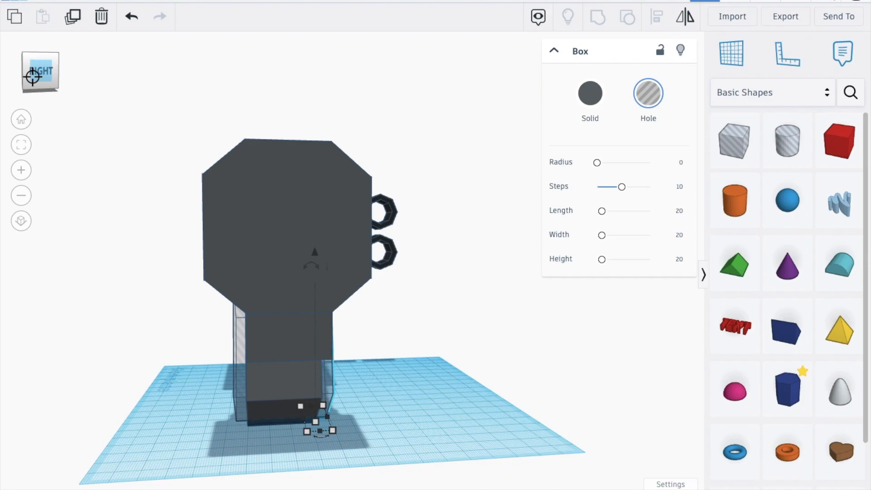
pyautogui.click(394, 389)
# Group the sloped base, the grip and both holes to cut recesses into the grip's sides
pyautogui.moveTo(31, 64); pyautogui.dragTo(46, 64)
pyautogui.moveTo(509, 416); pyautogui.dragTo(331, 305)
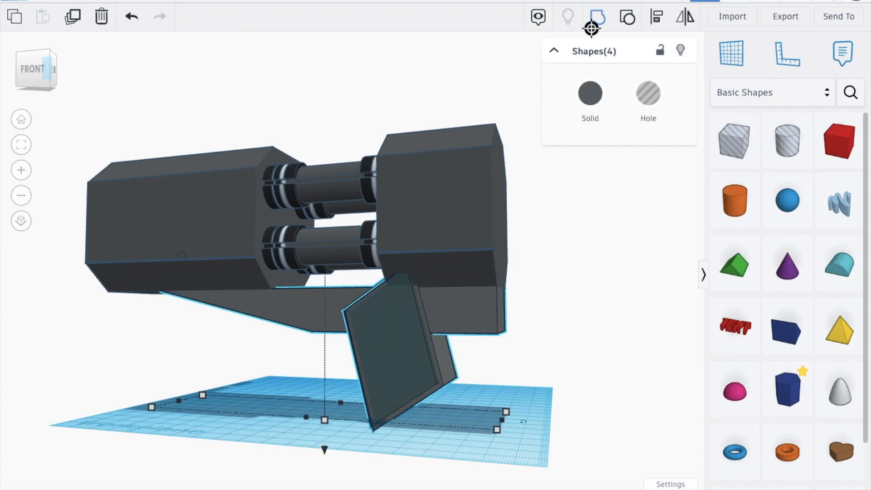
pyautogui.click(546, 316)
# Select the four octagonal tubes with the whole blaster and centre them across its width inside the body
pyautogui.moveTo(39, 69); pyautogui.dragTo(58, 68)
pyautogui.scroll(-4, 381, 356)
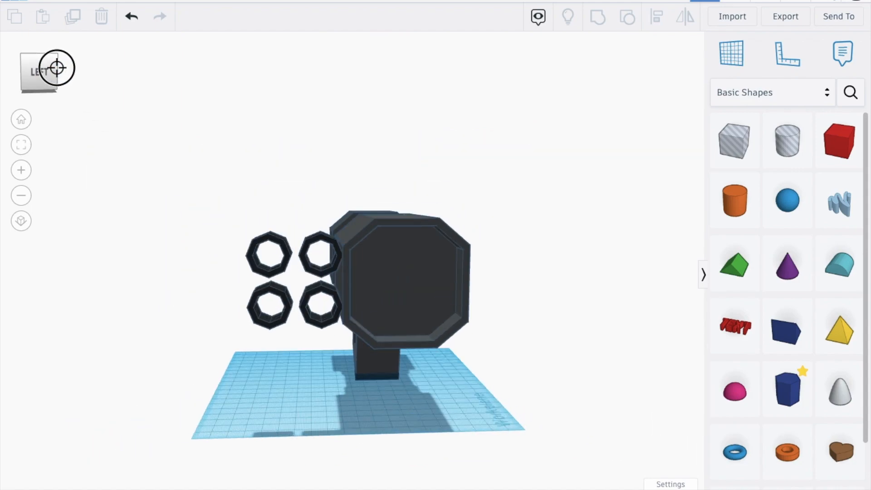
pyautogui.moveTo(232, 204); pyautogui.dragTo(324, 342)
pyautogui.moveTo(484, 411); pyautogui.dragTo(179, 25)
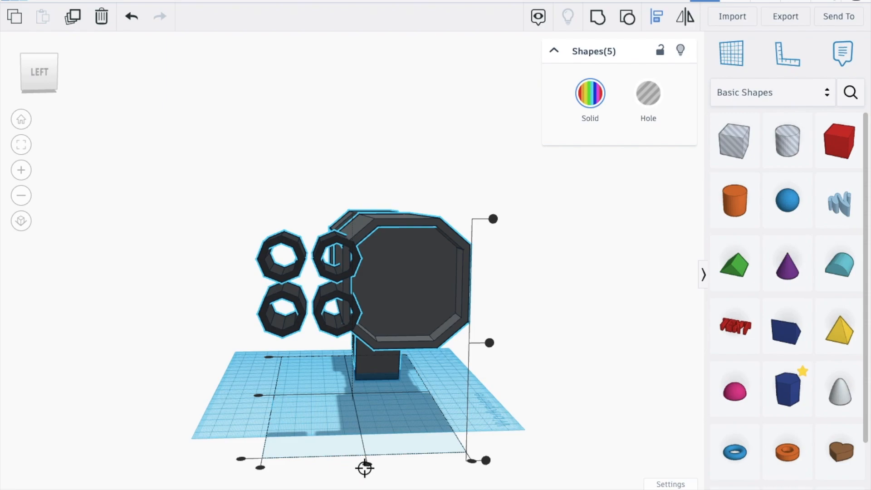
pyautogui.click(364, 467)
pyautogui.click(562, 402)
# Stretch the four octagonal tubes forward to a length of about 38.67 mm so they protrude from the body's front
pyautogui.moveTo(45, 84); pyautogui.dragTo(24, 83)
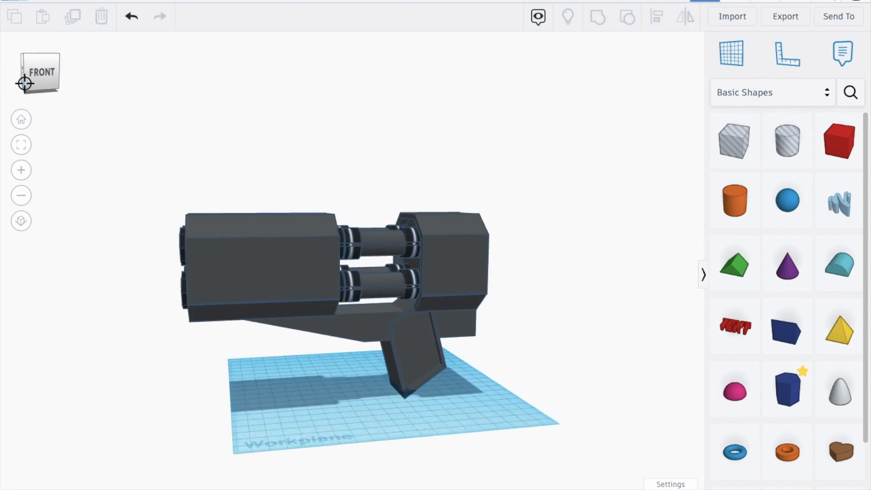
pyautogui.click(27, 79)
pyautogui.scroll(2, 141, 177)
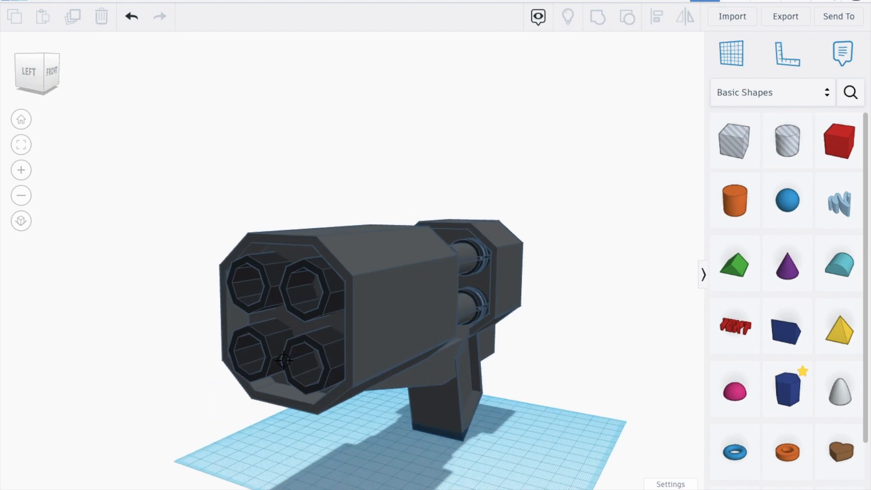
pyautogui.click(303, 348)
pyautogui.moveTo(277, 391); pyautogui.dragTo(272, 389)
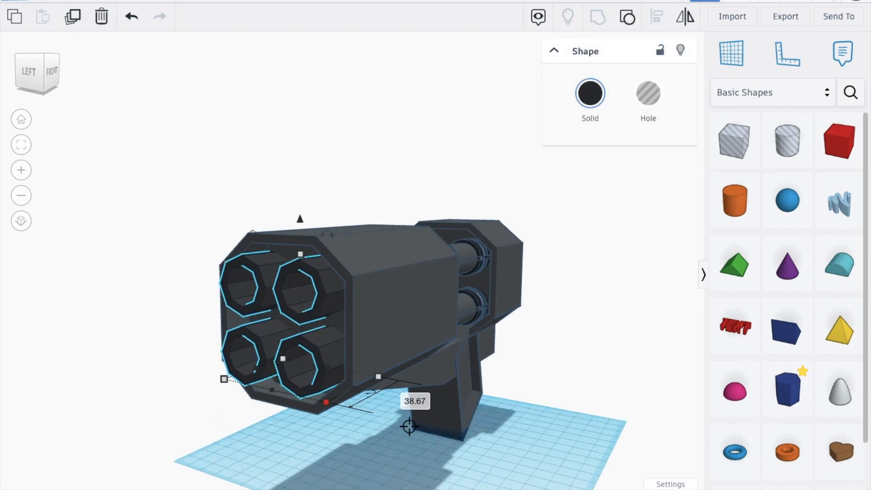
pyautogui.click(419, 450)
pyautogui.moveTo(25, 70); pyautogui.dragTo(12, 68)
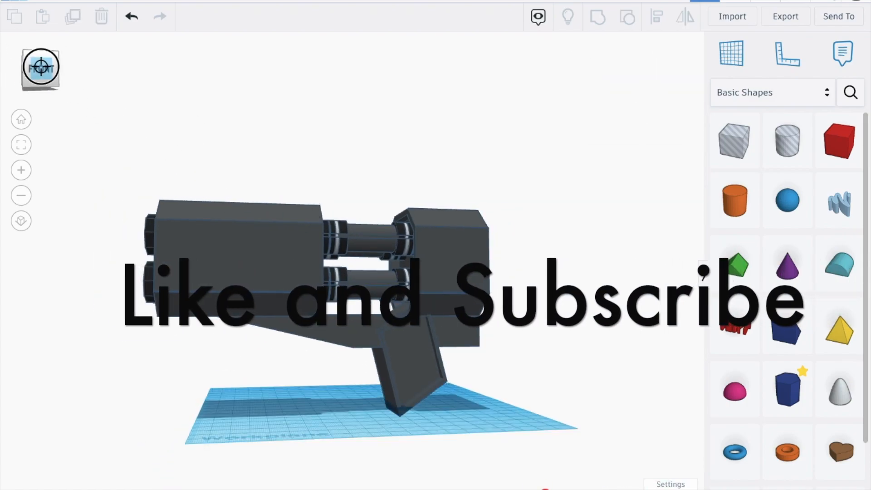
pyautogui.moveTo(41, 67); pyautogui.dragTo(42, 69)
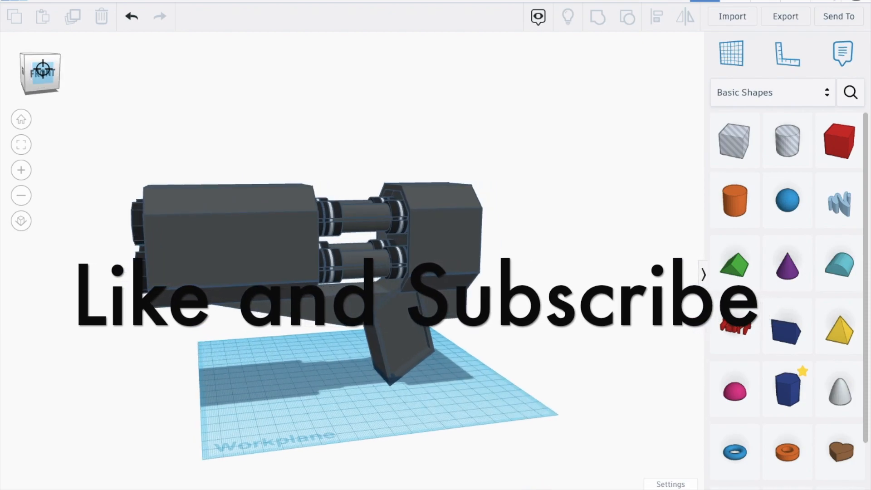